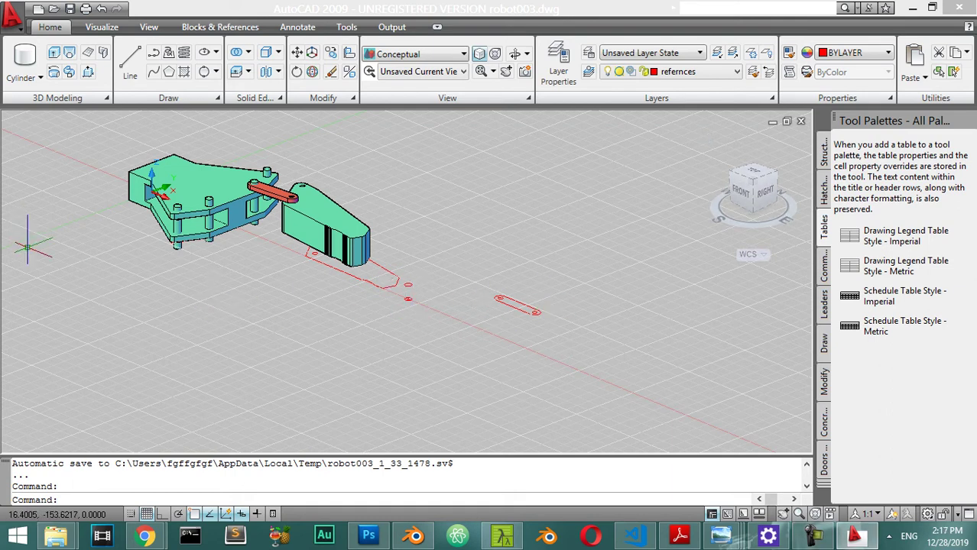
Step: Bring the 'new items' reference image in Windows Photo Viewer in front of AutoCAD
key(alt+Tab)
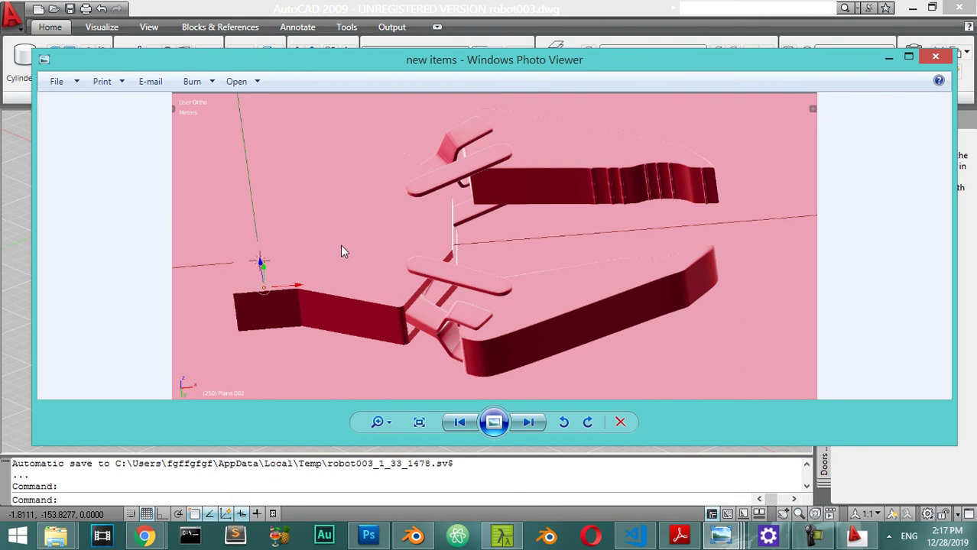
Step: Zoom into the 'new items' connector render, then close Photo Viewer to return to robot003.dwg
click(531, 426)
click(461, 421)
scroll(451, 273, up, 1)
scroll(452, 272, up, 1)
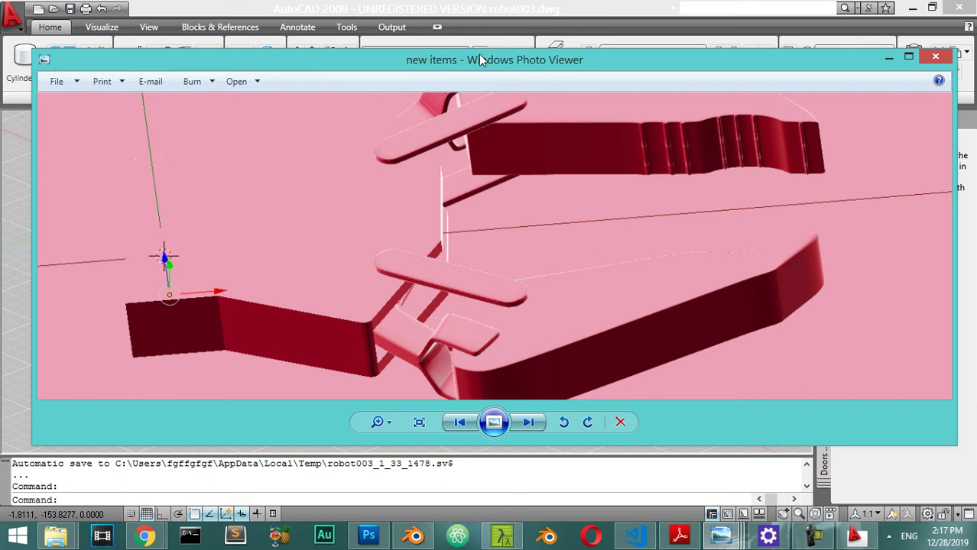
key(alt+F4)
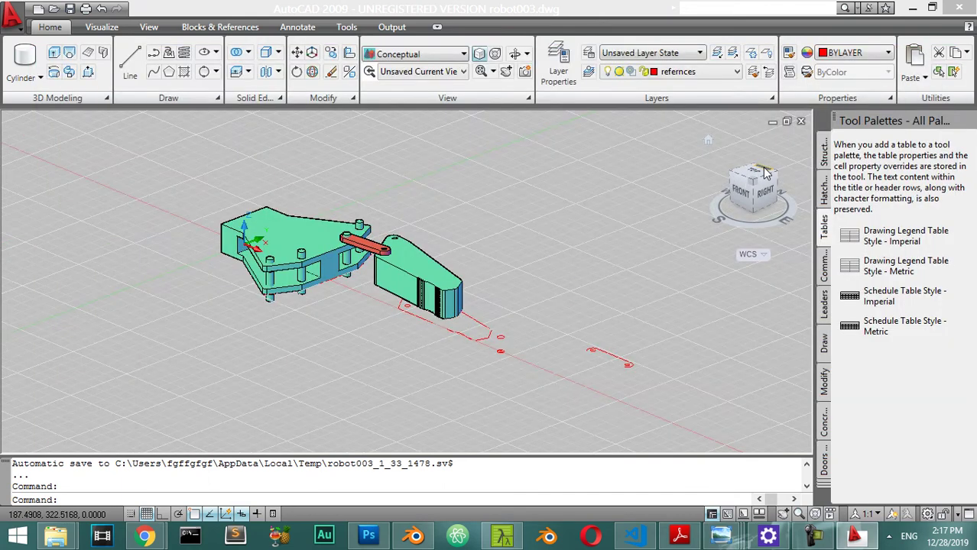
Step: View the robot arm from the top with north up, zoomed in beside the base outline
click(762, 174)
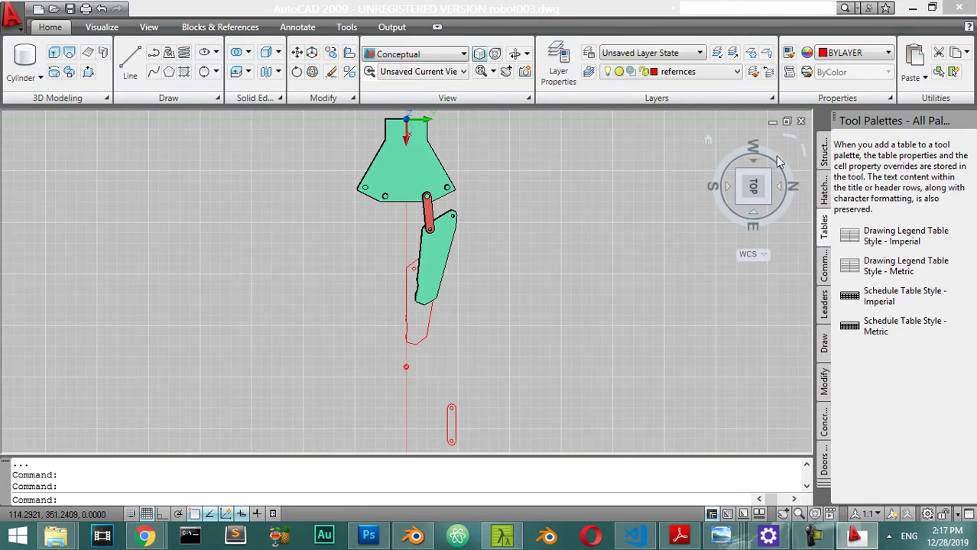
drag(799, 188, 783, 176)
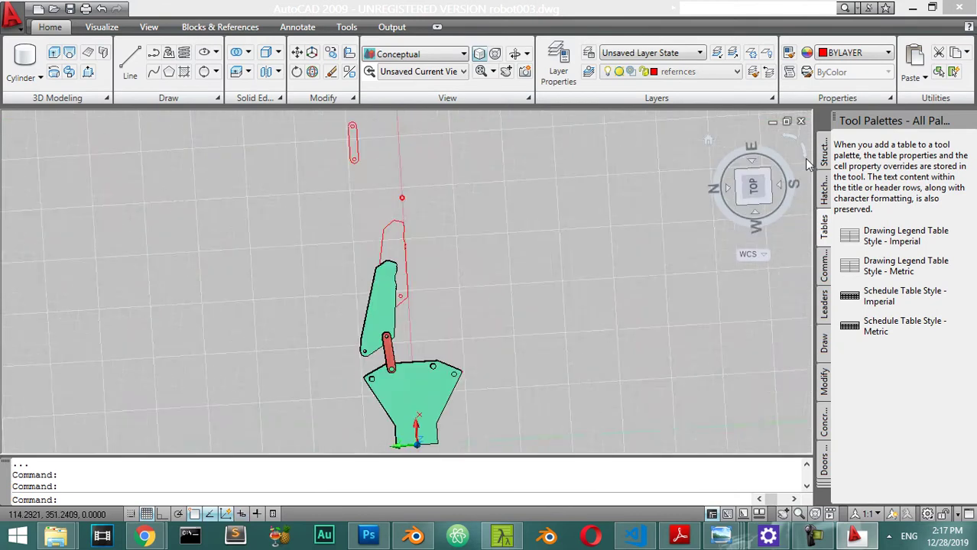
scroll(382, 244, up, 4)
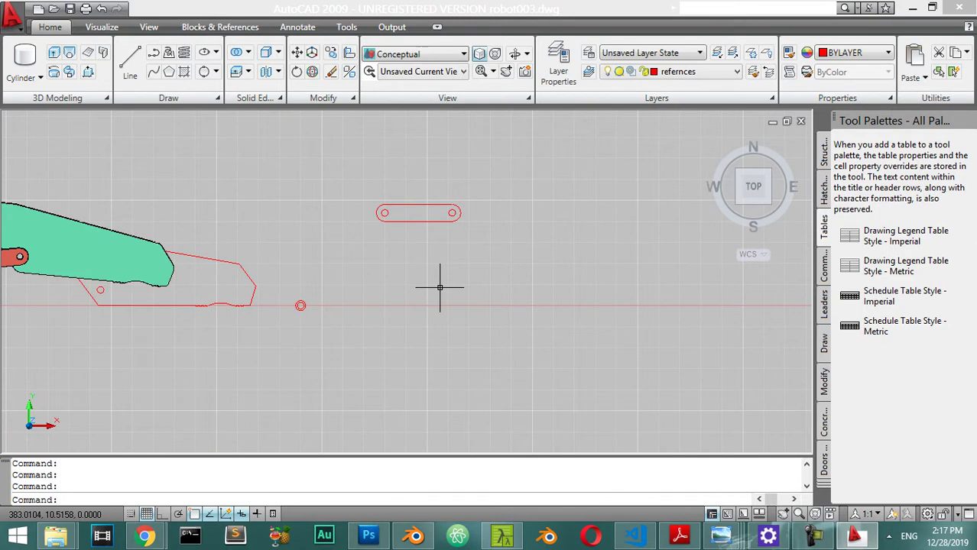
Step: Draw a 15-unit horizontal line starting at 400,0
text(l)
key(Return)
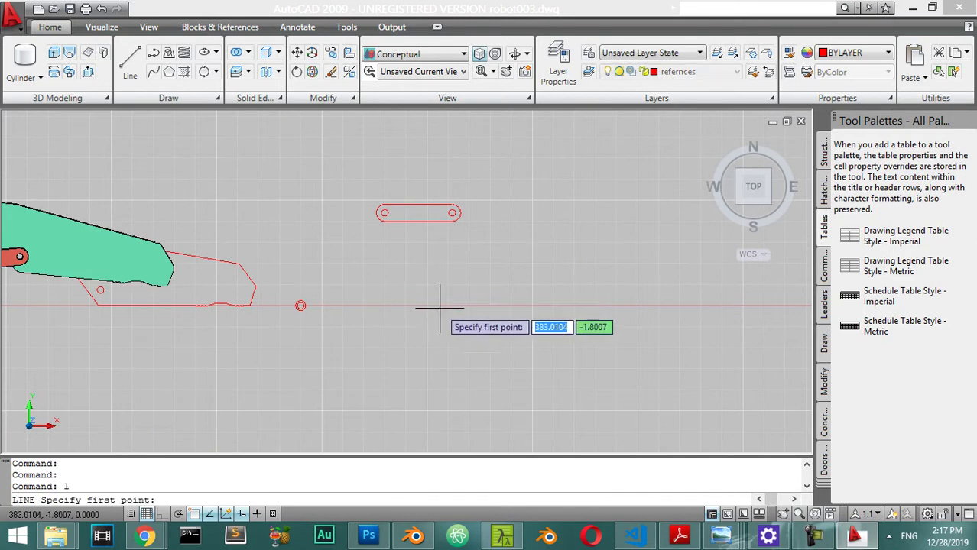
text(400,0)
key(Return)
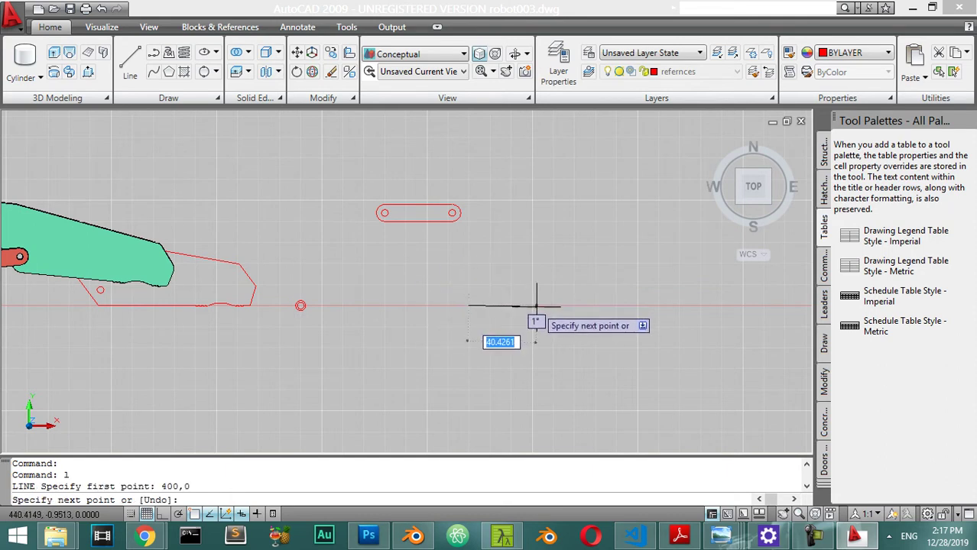
text(1)
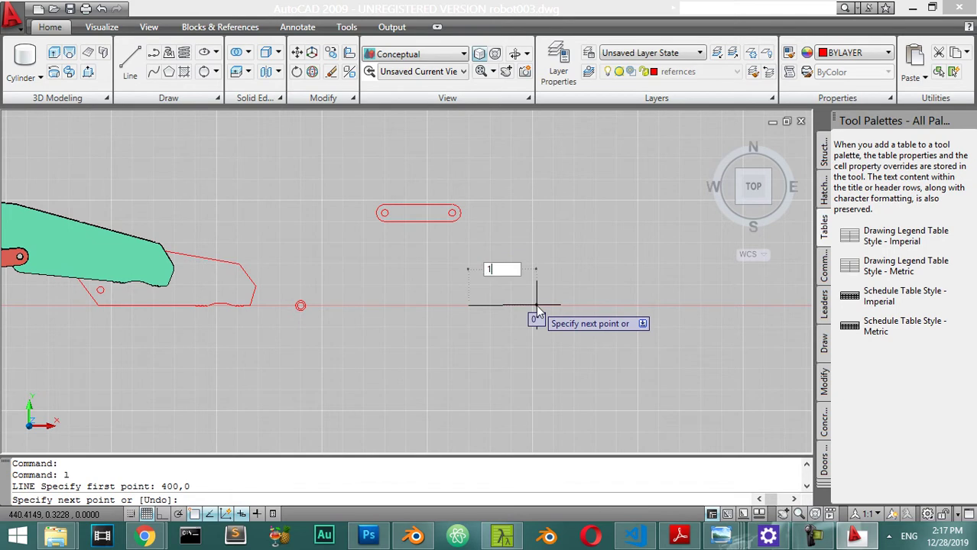
key(Tab)
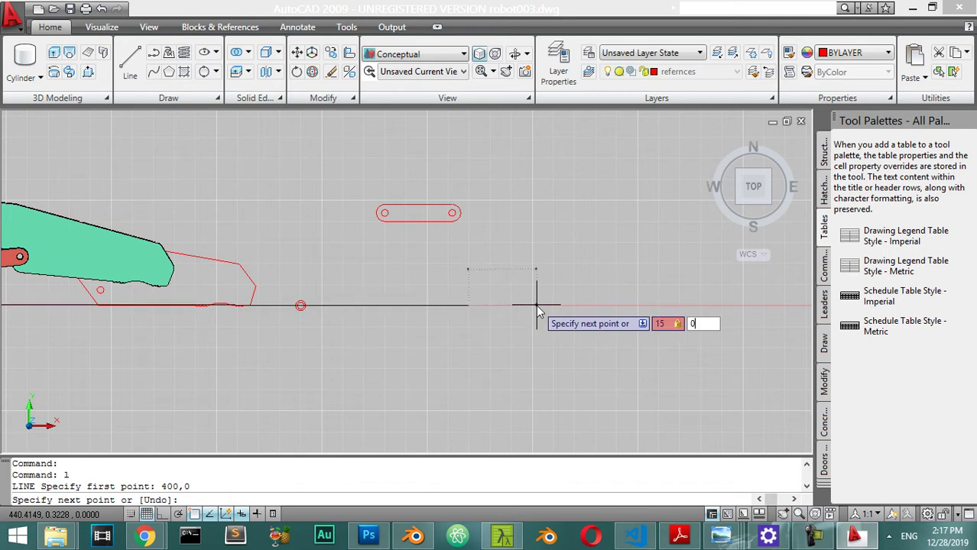
key(Return)
key(Escape)
scroll(489, 291, up, 3)
scroll(545, 244, up, 2)
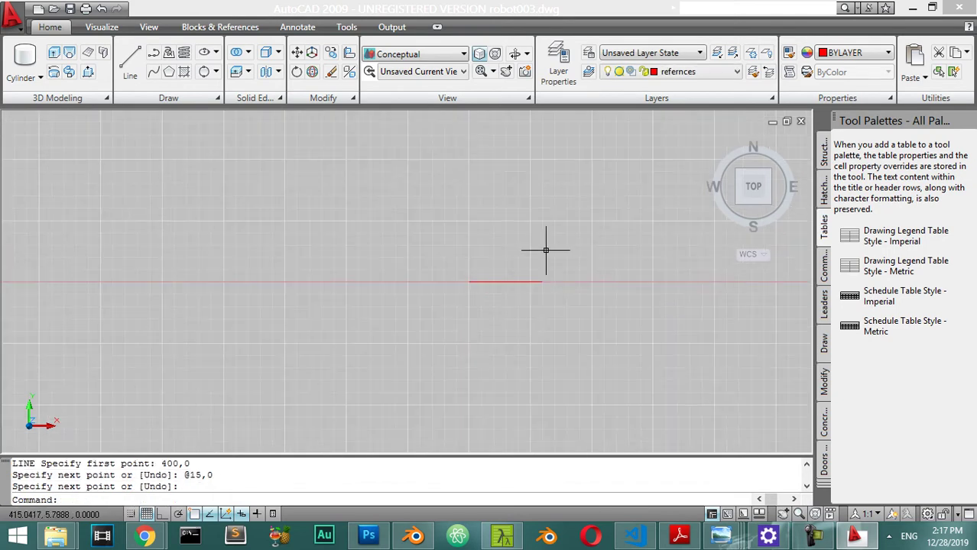
Step: Offset the line upward at 3-unit spacing, making the first two parallel copies
click(545, 245)
click(459, 284)
text(o)
key(Return)
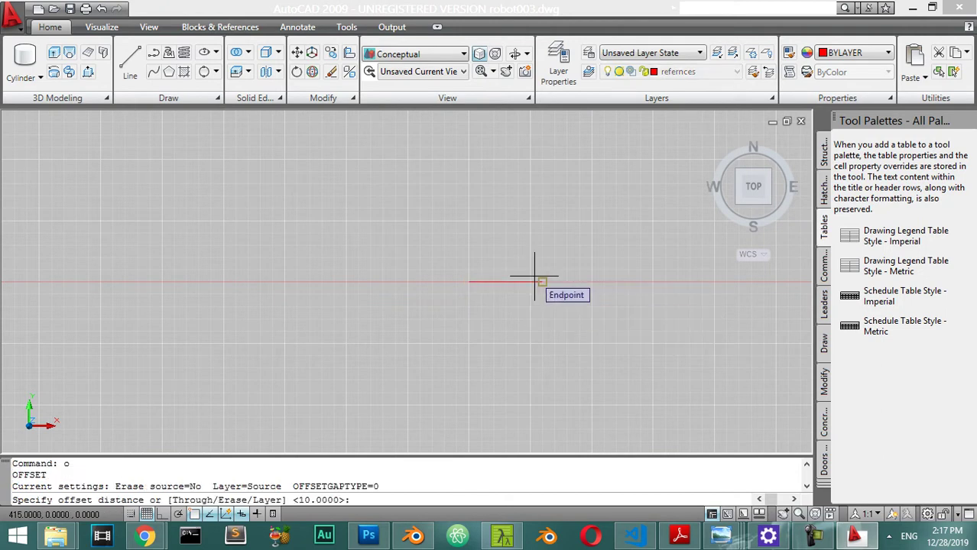
text(3)
key(Return)
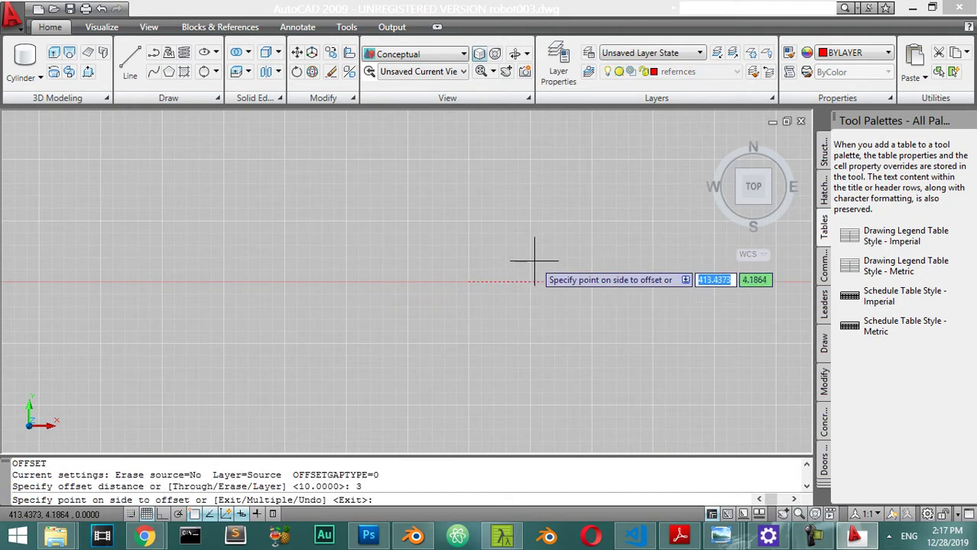
click(535, 259)
click(521, 266)
click(517, 200)
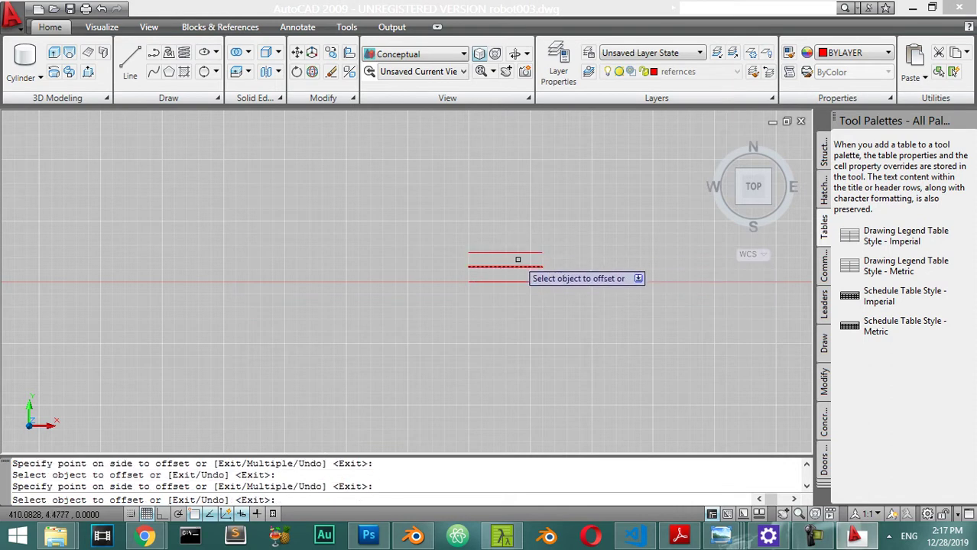
click(518, 249)
Step: Add three more parallel copies 3 units apart to finish the stack of six lines
click(509, 250)
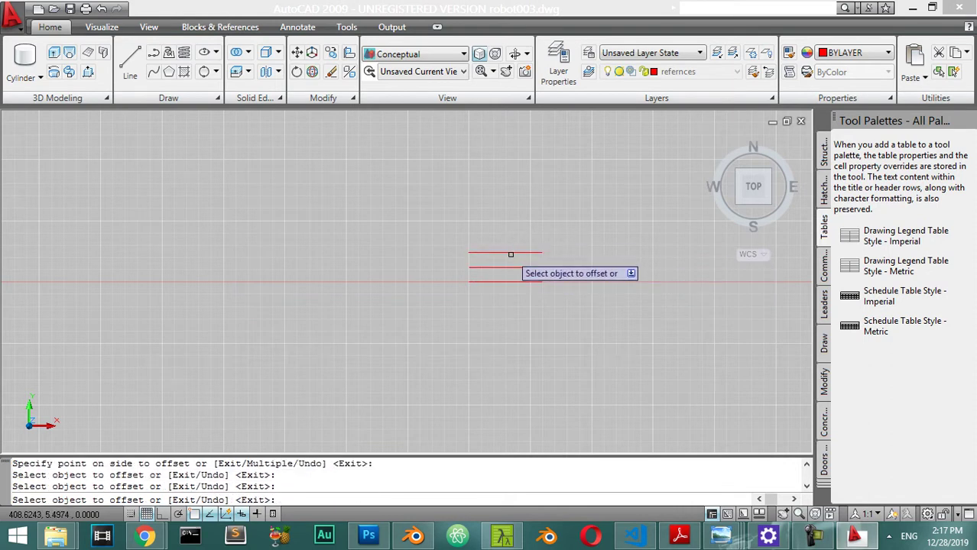
click(511, 253)
click(511, 241)
click(511, 241)
click(505, 230)
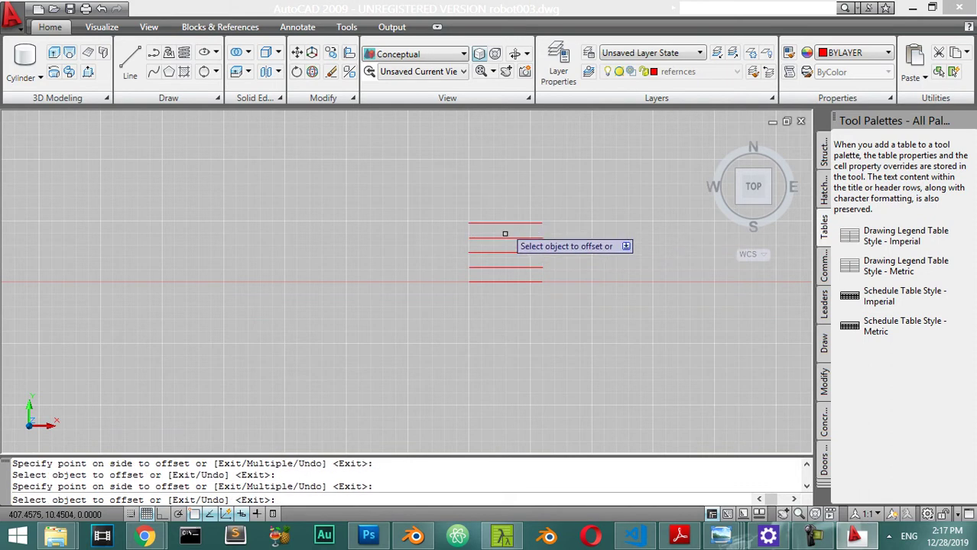
click(506, 222)
click(505, 219)
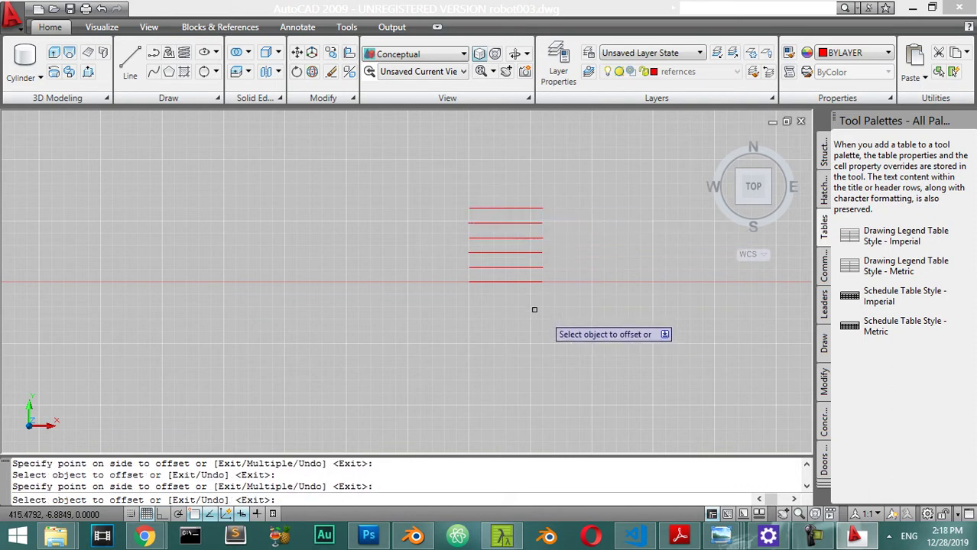
key(Escape)
Step: Draw the left and right edge lines joining the stack's end points
text(l)
key(Return)
click(470, 281)
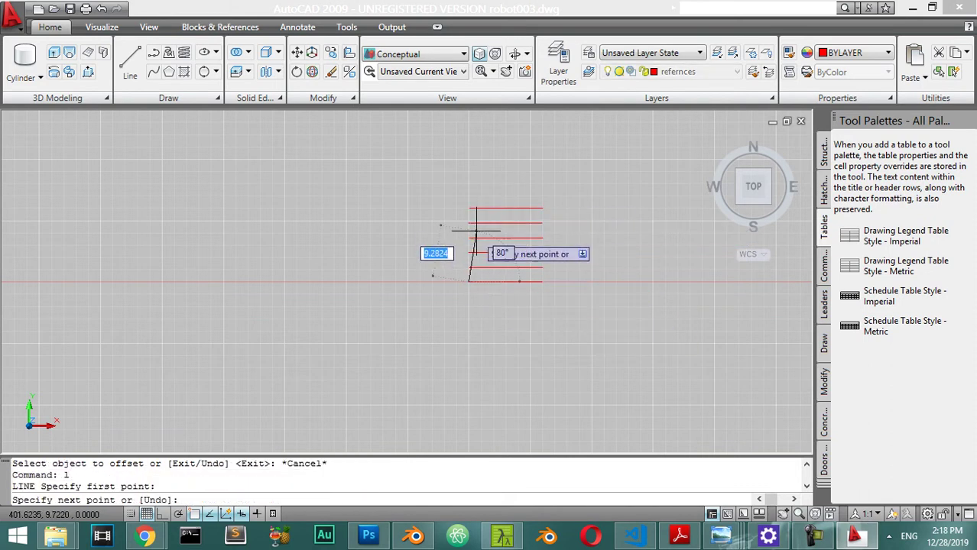
click(468, 208)
key(Return)
scroll(496, 234, up, 3)
click(415, 254)
click(396, 264)
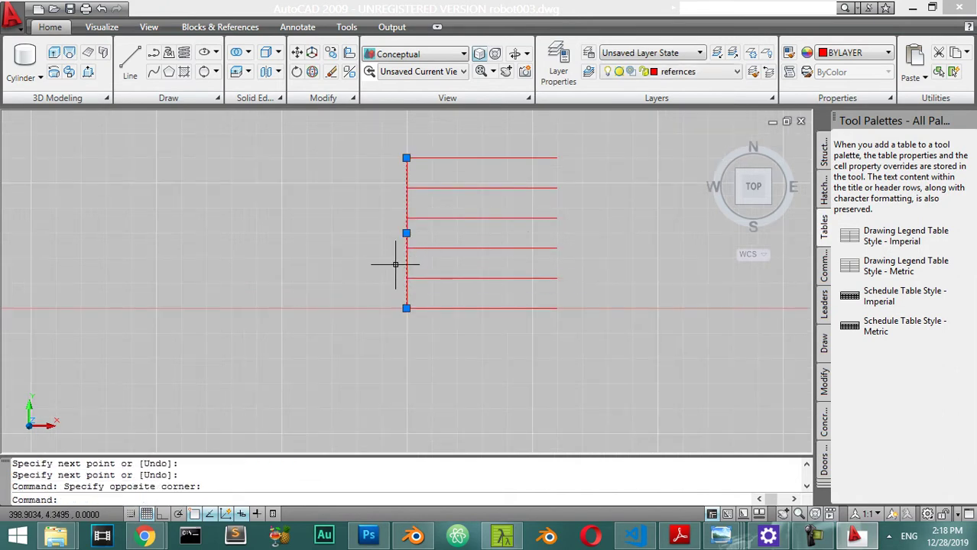
text(l)
key(Return)
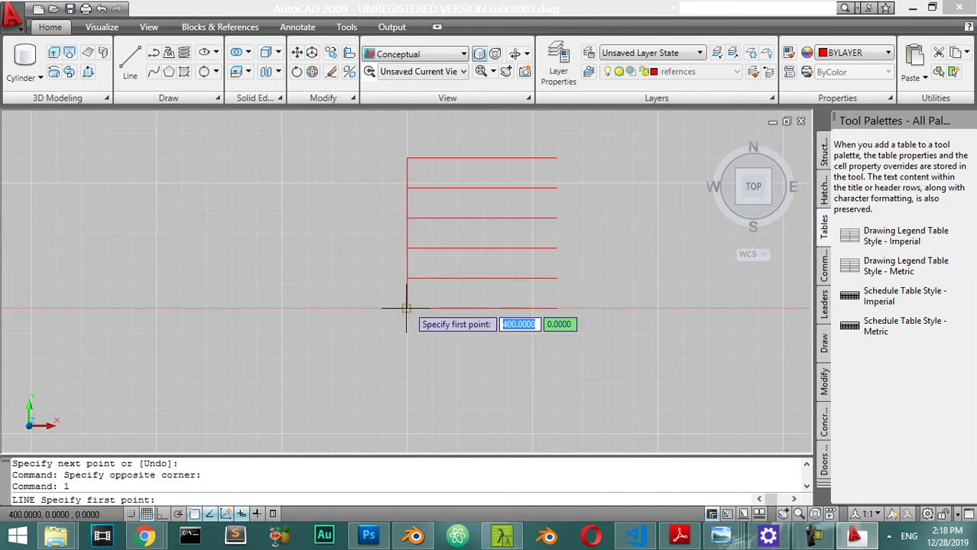
click(556, 308)
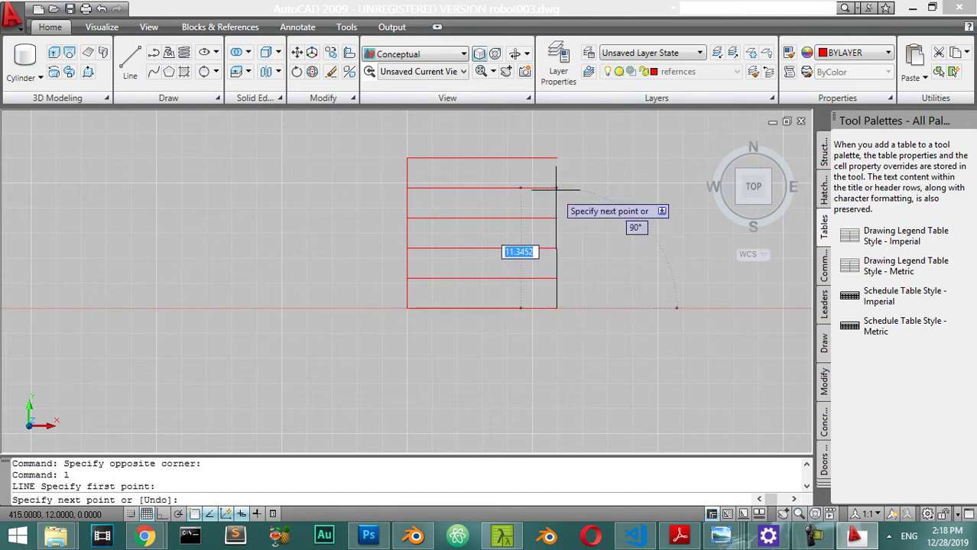
click(556, 159)
key(Return)
Step: Draw a vertical centre divider from the bottom line's midpoint to the top line's midpoint
text(l)
key(Return)
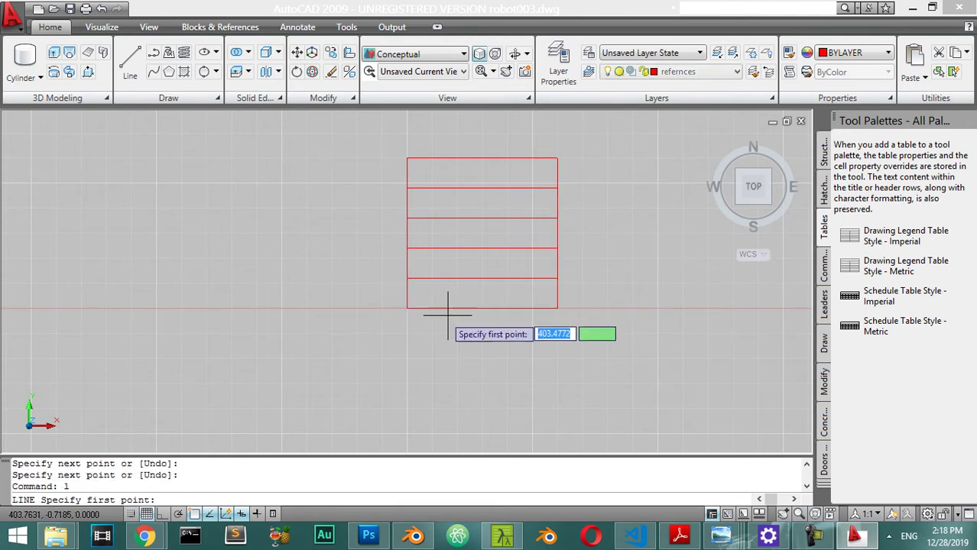
shift+right_click(483, 280)
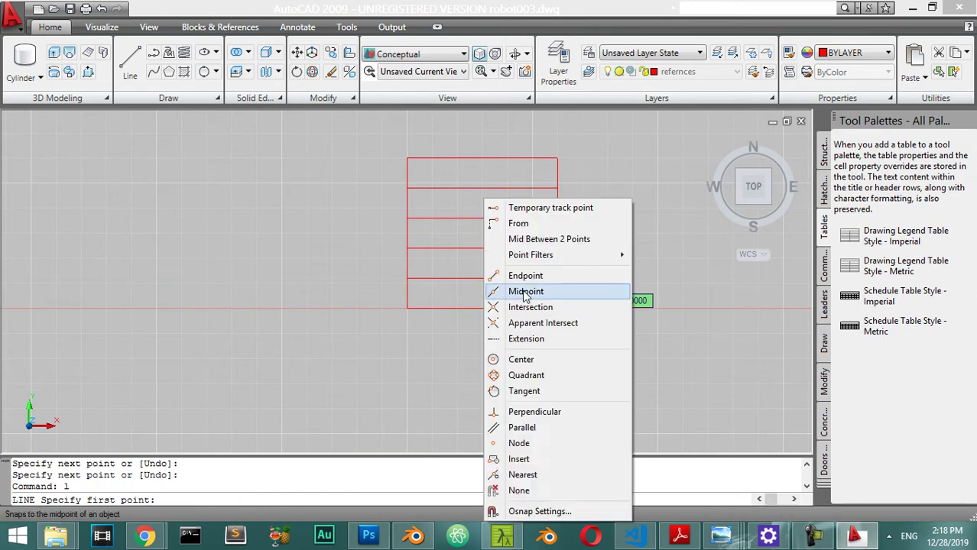
click(526, 291)
click(483, 309)
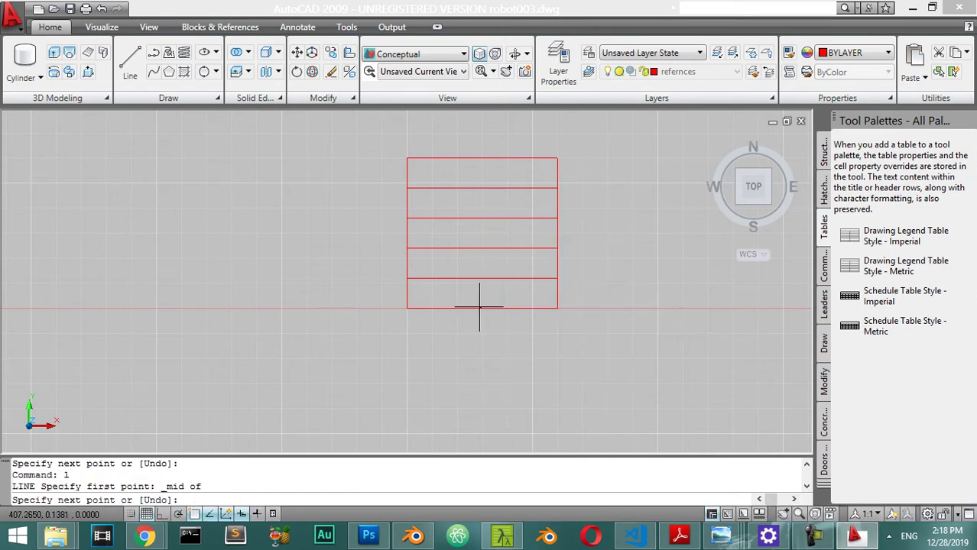
shift+right_click(481, 161)
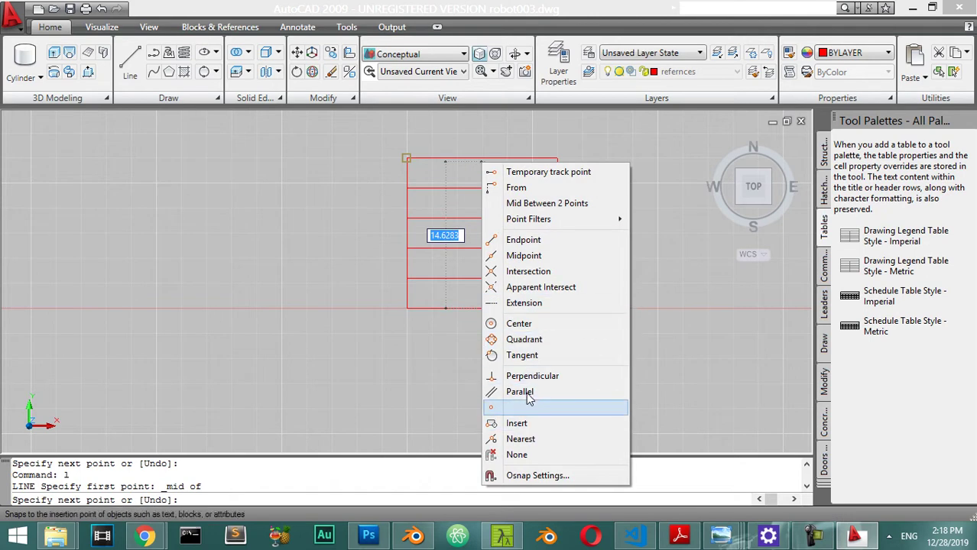
click(524, 255)
click(482, 158)
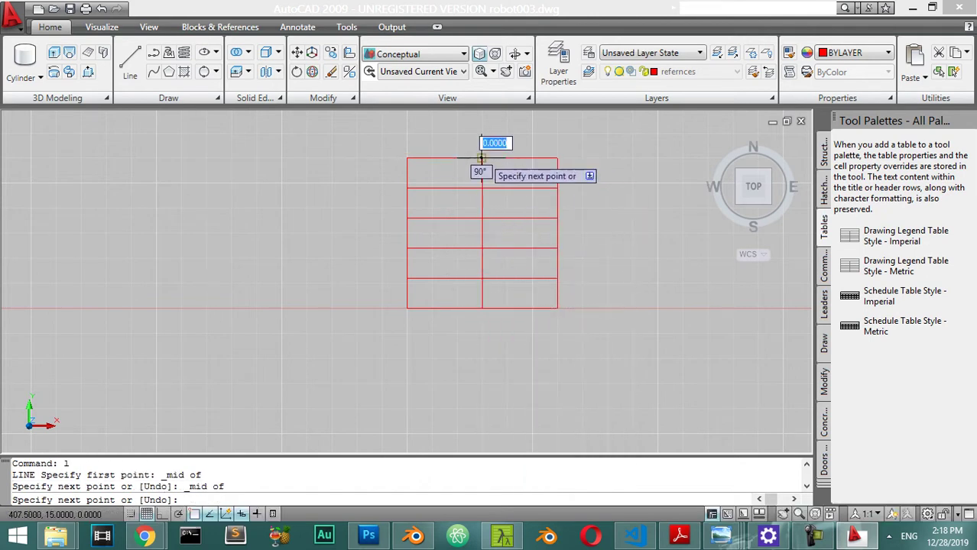
key(Return)
click(506, 233)
click(456, 242)
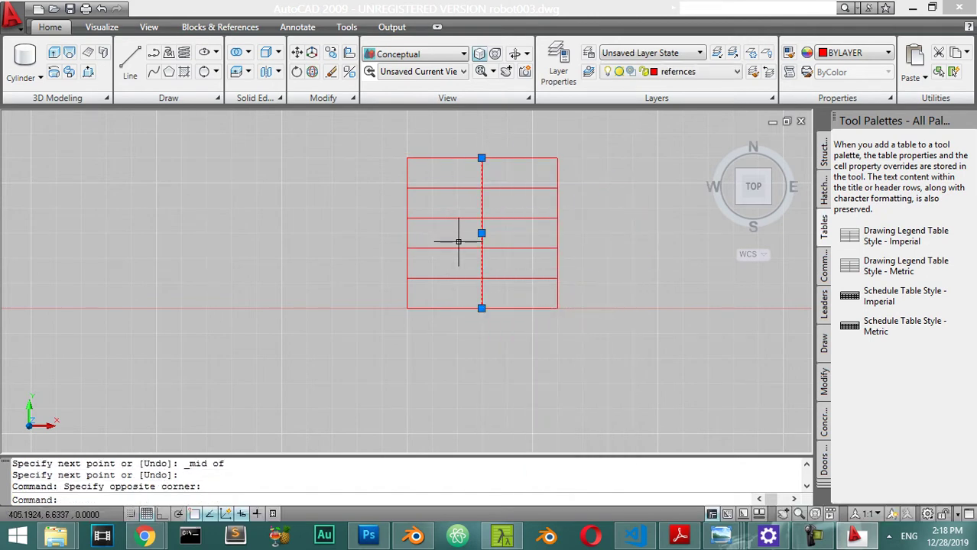
text(o)
key(Return)
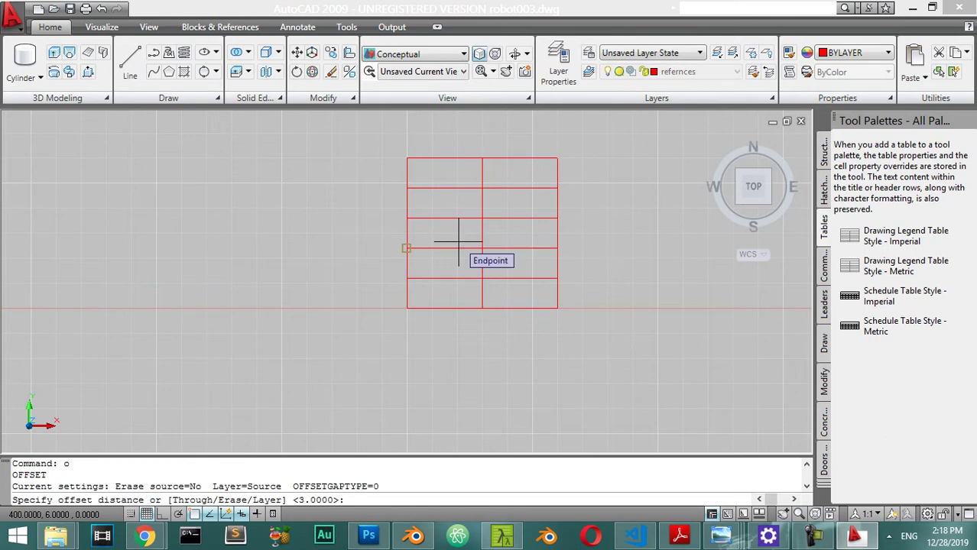
Step: Cancel the stray 5-unit offset attempt and reselect the centre divider
text(5)
key(Return)
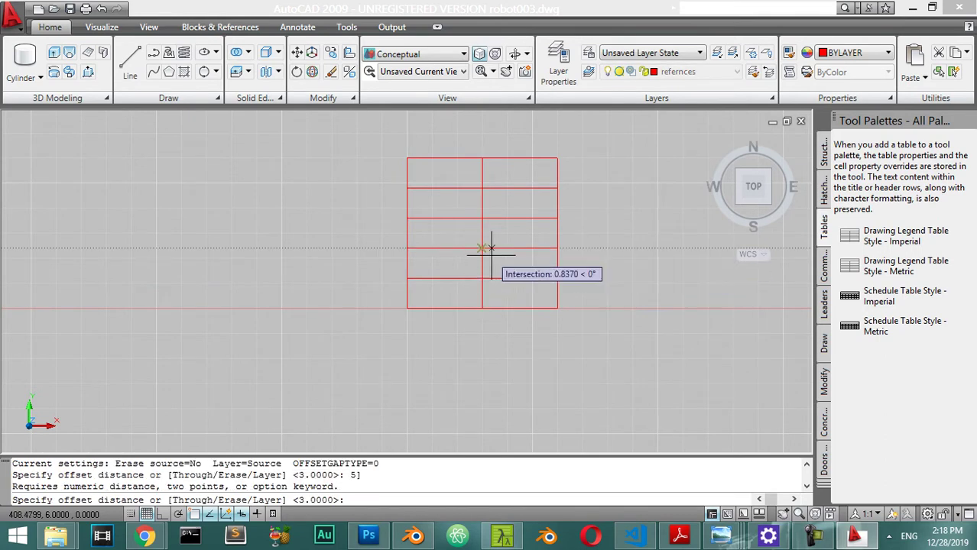
key(Escape)
click(472, 260)
key(Escape)
click(486, 263)
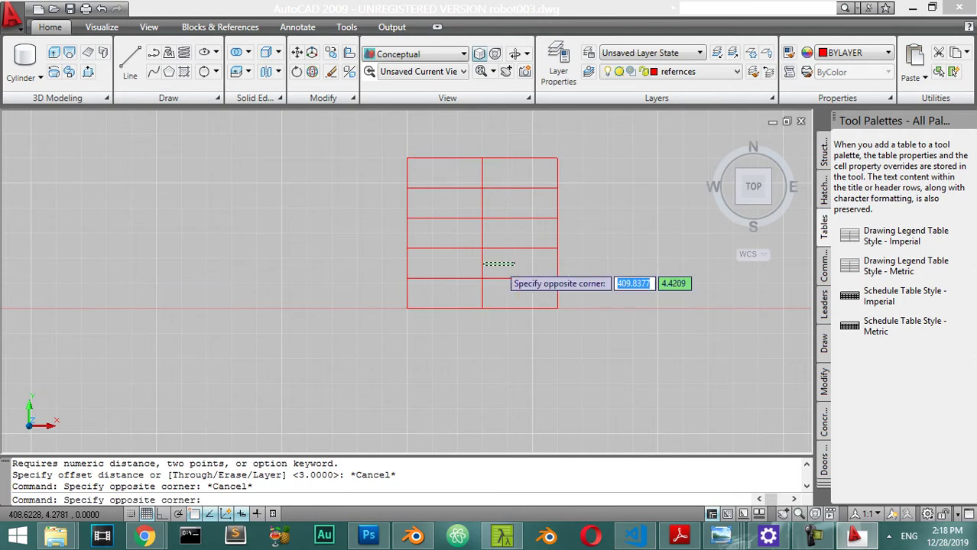
click(463, 266)
Step: Offset the middle vertical line 5 units to both the right and left
text(o)
key(Return)
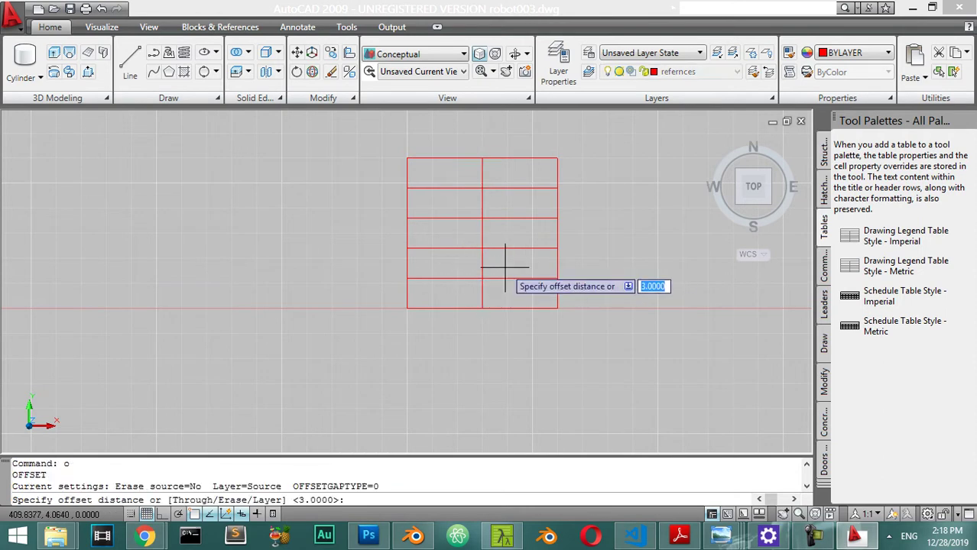
text(5)
key(Return)
click(506, 269)
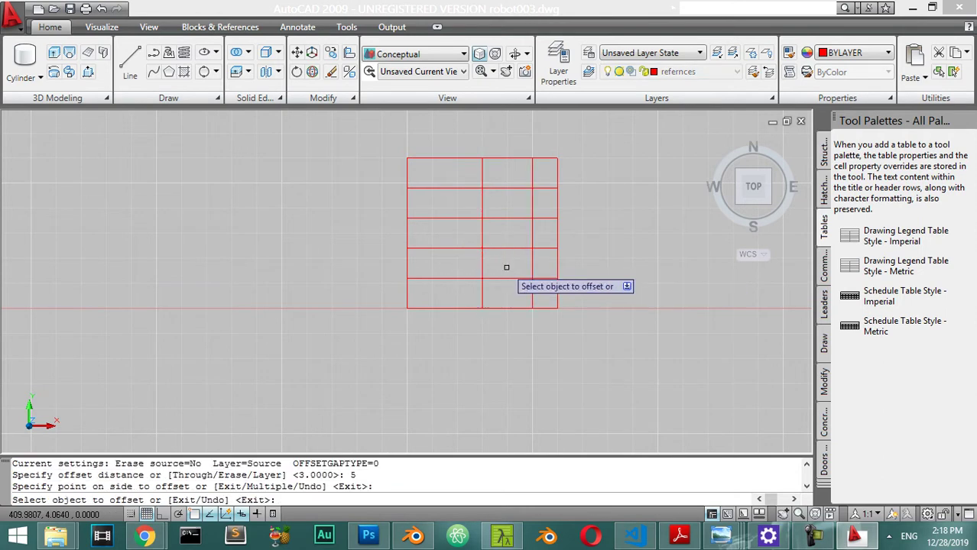
click(481, 264)
click(445, 265)
key(Escape)
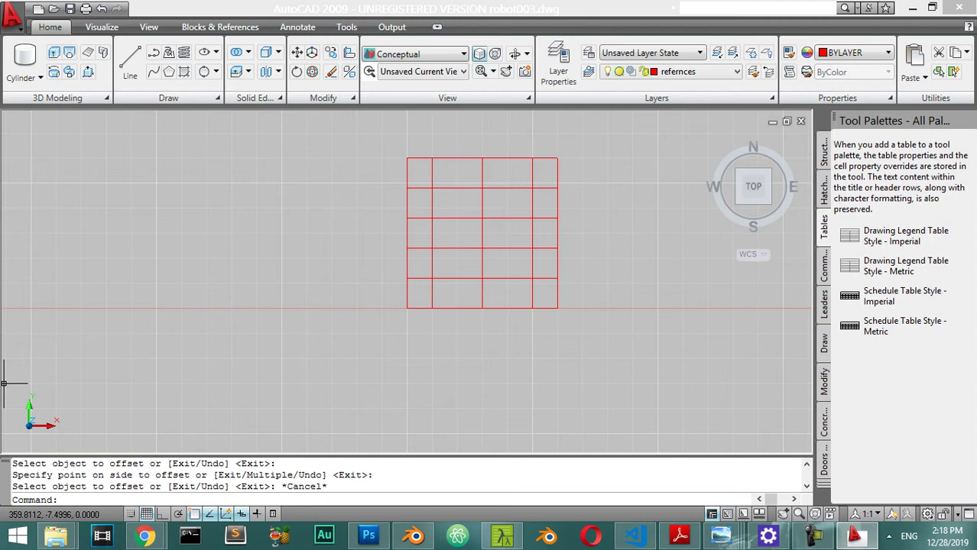
click(145, 535)
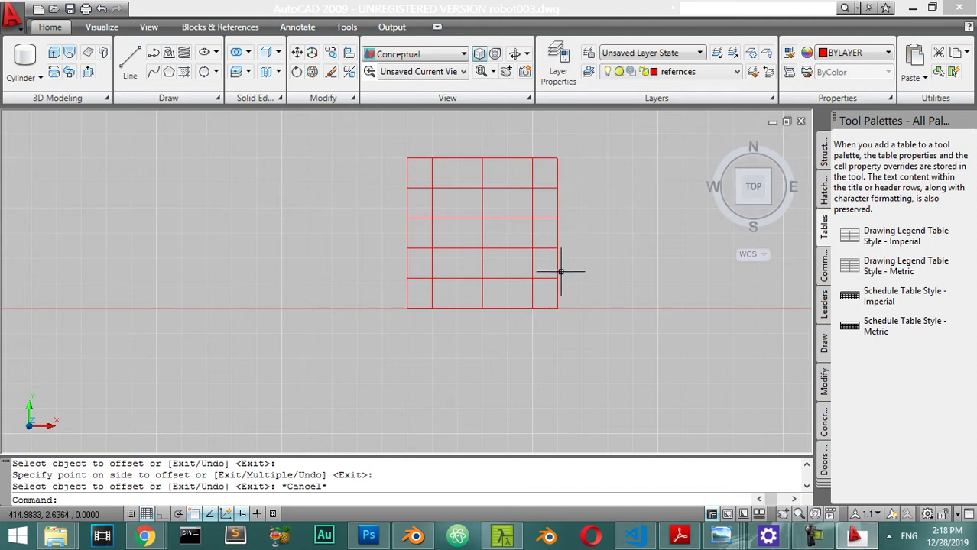
Step: Trim the right column's horizontal segments and the lower vertical line pieces
middle_drag(563, 273, 510, 336)
scroll(510, 337, up, 3)
text(t)
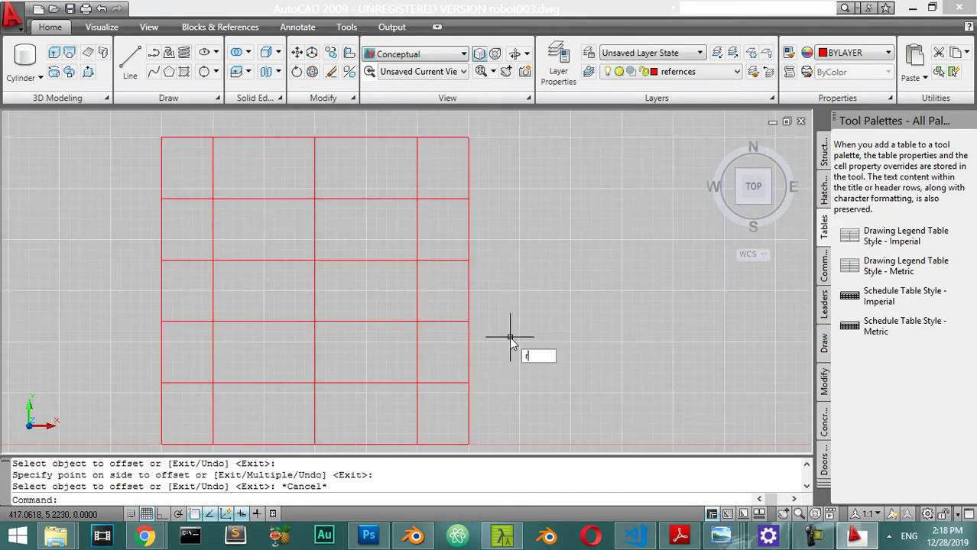
key(Escape)
key(Escape)
text(tr)
key(Return)
key(Return)
click(450, 200)
click(431, 388)
click(436, 399)
click(185, 384)
Step: Trim the short left horizontals, top verticals and inner vertical pieces between the slots
click(203, 186)
click(180, 408)
click(456, 169)
click(184, 170)
click(305, 229)
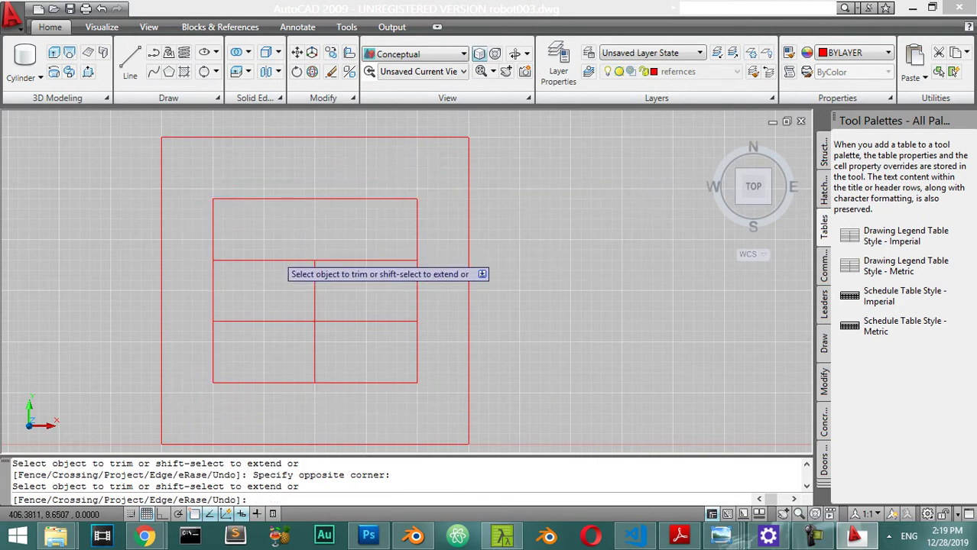
click(349, 354)
click(275, 361)
click(375, 278)
click(176, 291)
key(Escape)
Step: Erase the leftover middle vertical segment
click(276, 227)
click(325, 312)
click(276, 228)
click(341, 349)
text(e)
key(Return)
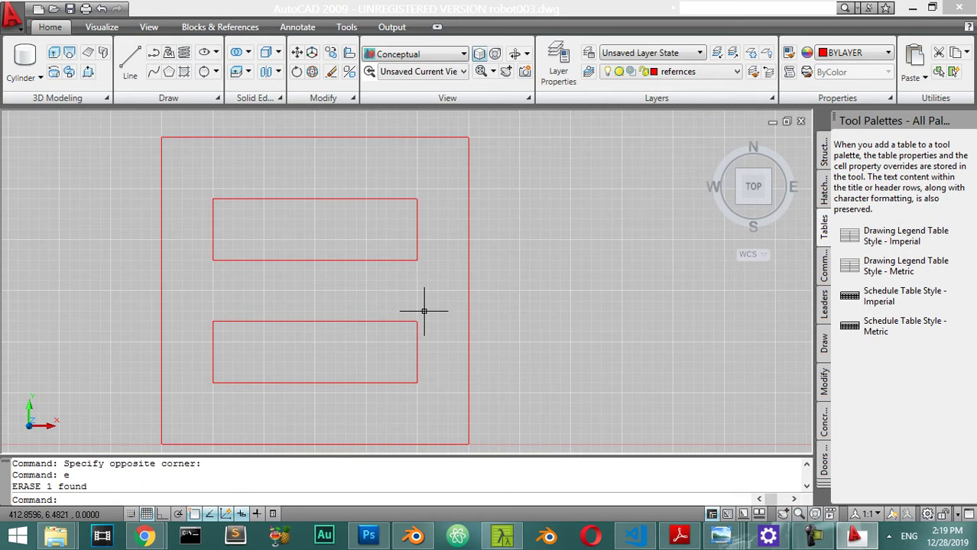
Step: Press-pull the area inside the outline into a 10-unit-tall solid block
key(Escape)
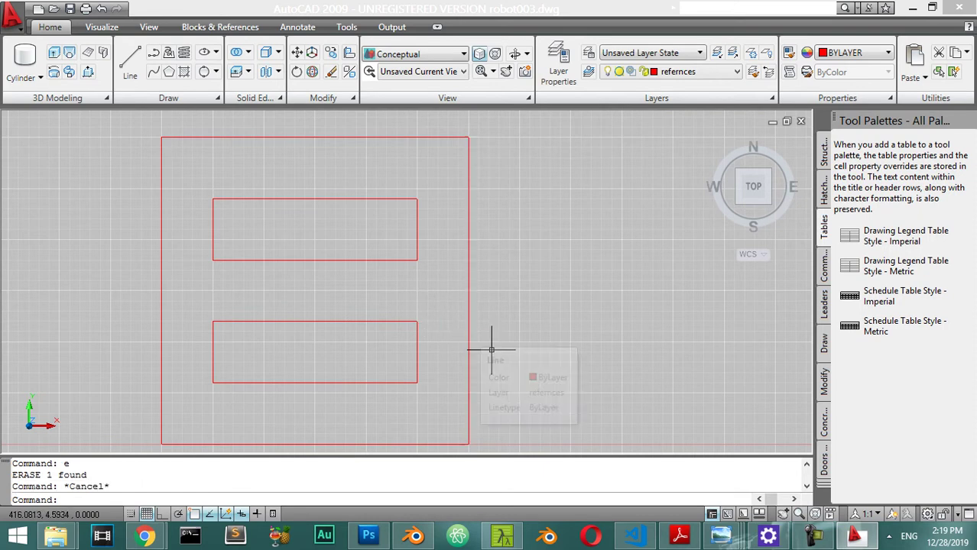
middle_drag(491, 350, 563, 299)
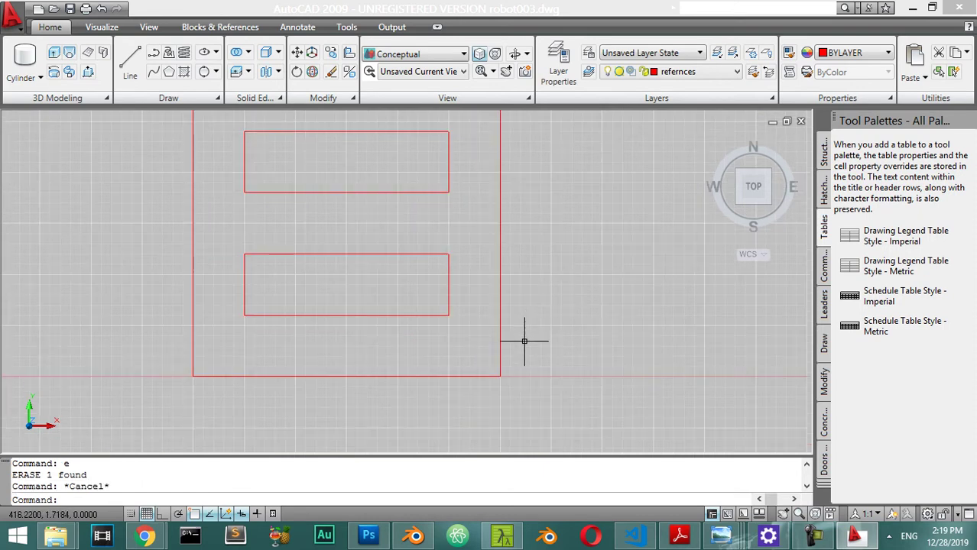
mouse_move(524, 342)
shift+middle_down()
mouse_move(563, 258)
mouse_move(505, 283)
shift+middle_up()
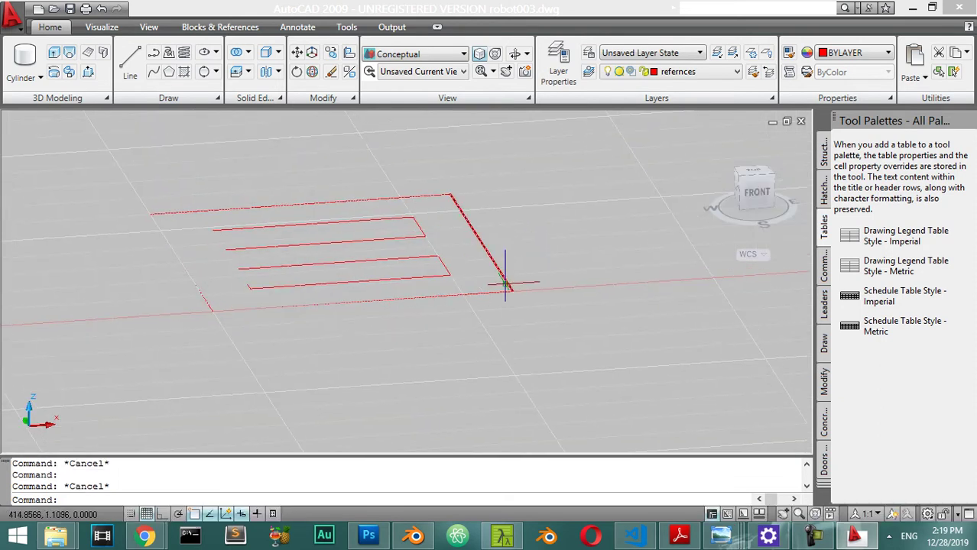
click(88, 72)
click(458, 273)
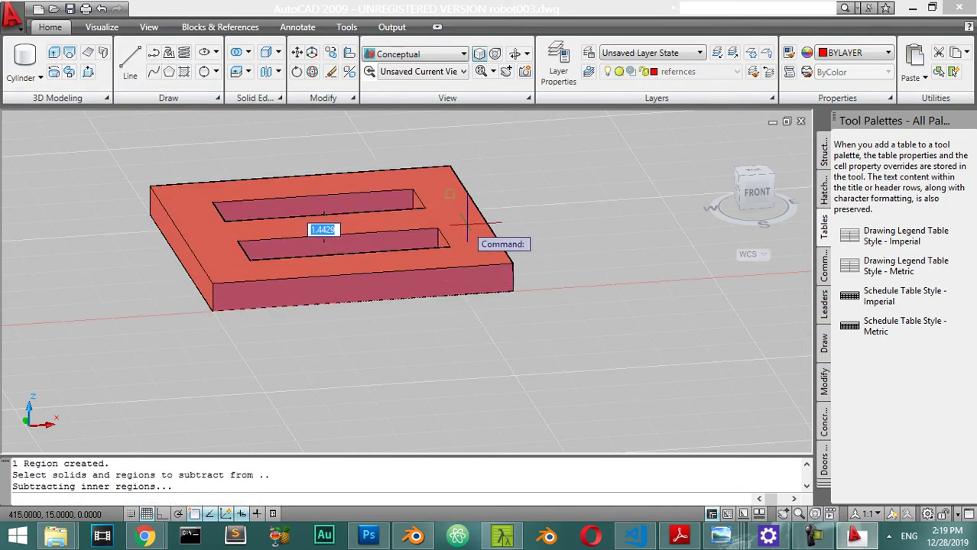
scroll(469, 161, down, 2)
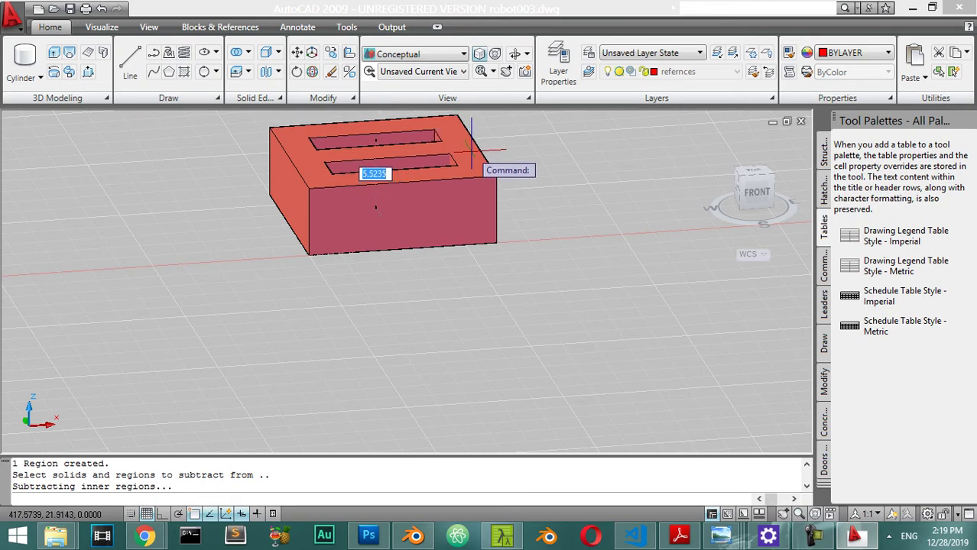
text(10)
key(Return)
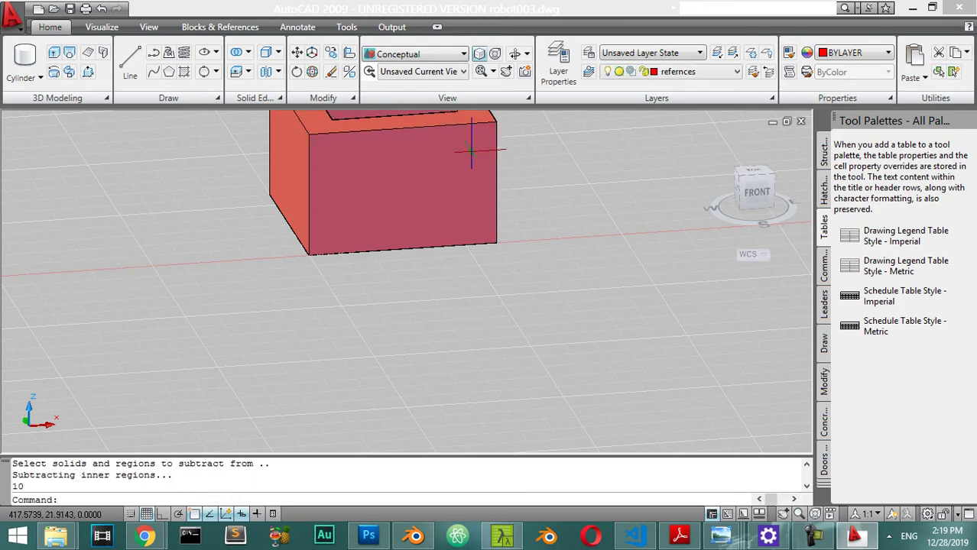
scroll(462, 222, down, 3)
Step: Press-pull one slot upward 20 units into an upright plate
mouse_move(465, 190)
shift+middle_down()
mouse_move(478, 333)
mouse_move(479, 316)
shift+middle_up()
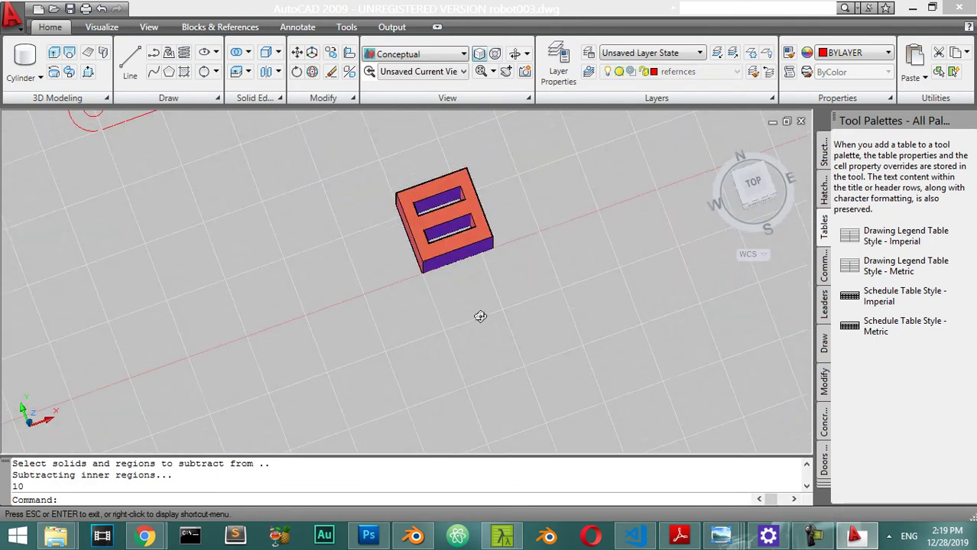
click(84, 72)
scroll(458, 230, up, 5)
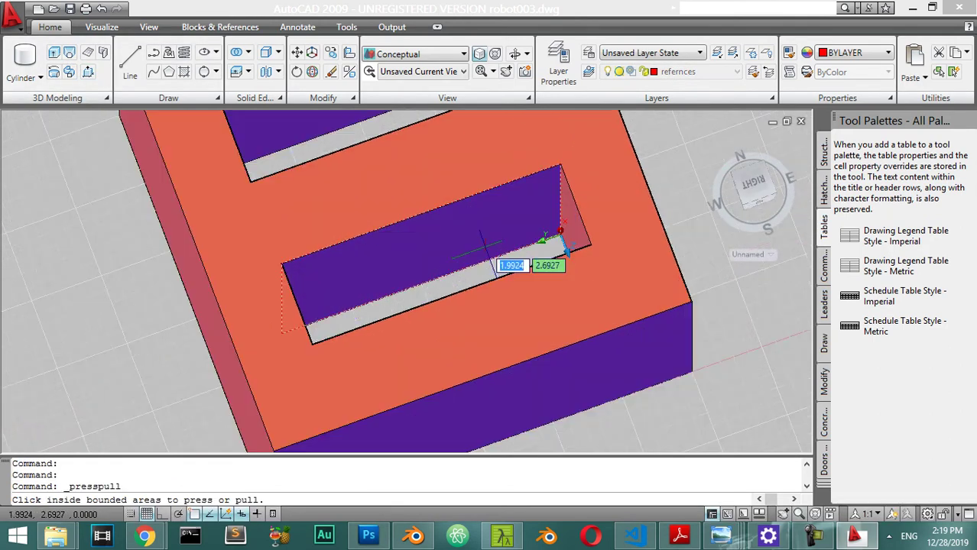
click(470, 260)
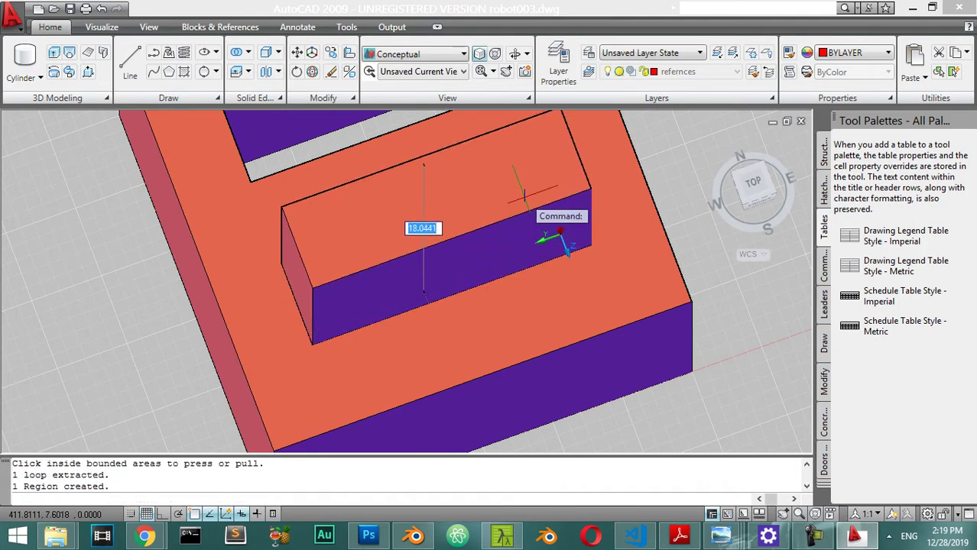
text(20)
key(Return)
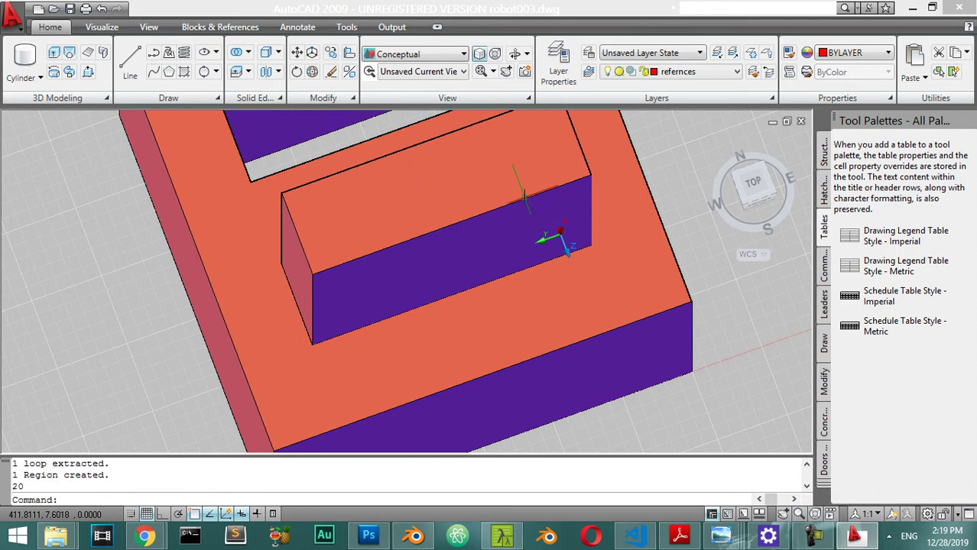
scroll(535, 200, down, 10)
mouse_move(545, 201)
shift+middle_down()
mouse_move(545, 280)
mouse_move(547, 253)
shift+middle_up()
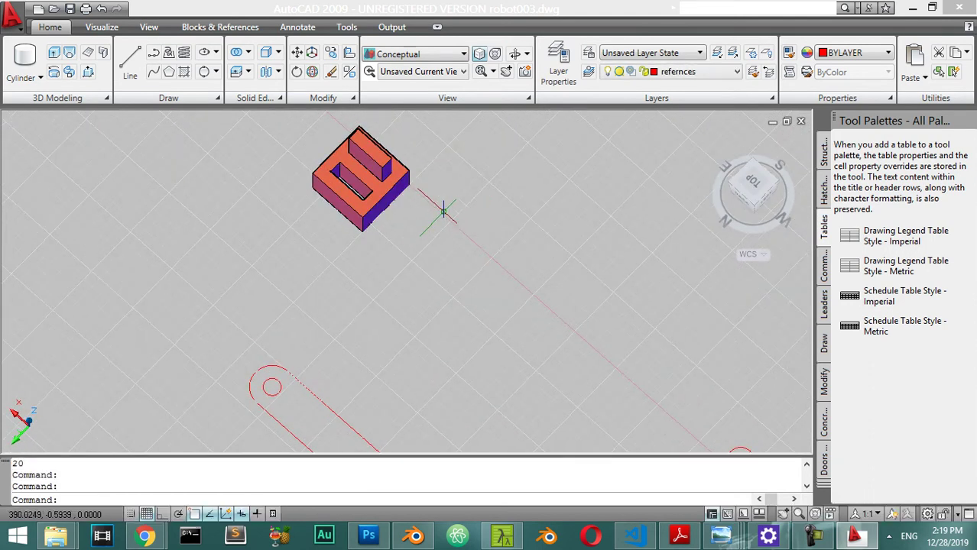
Step: Press-pull the remaining slot up 20 units and orbit to a front 3D view
middle_drag(443, 211, 461, 284)
scroll(476, 312, up, 5)
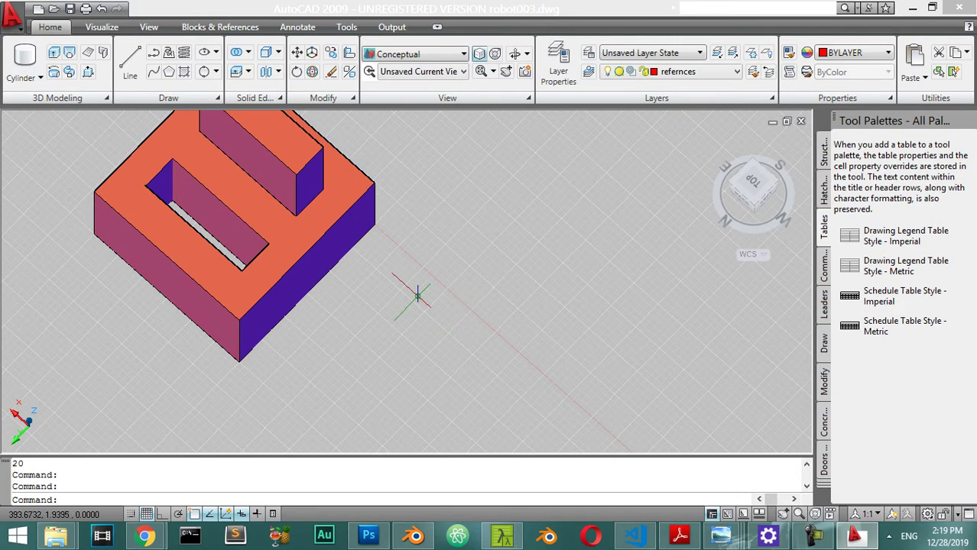
click(87, 71)
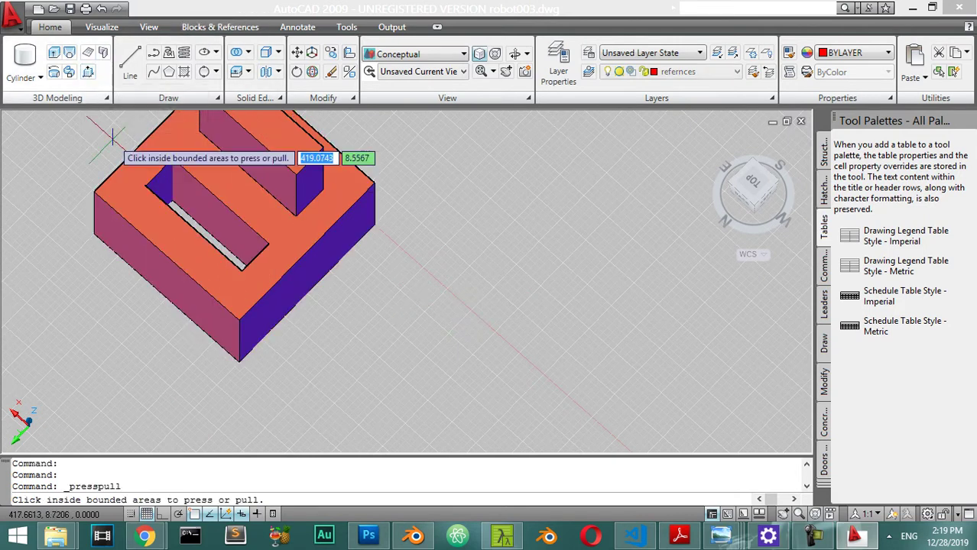
click(212, 235)
text(20)
key(Return)
scroll(200, 172, down, 3)
mouse_move(200, 229)
shift+middle_down()
mouse_move(202, 158)
mouse_move(351, 186)
mouse_move(377, 220)
mouse_move(362, 170)
mouse_move(388, 332)
shift+middle_up()
scroll(388, 332, up, 2)
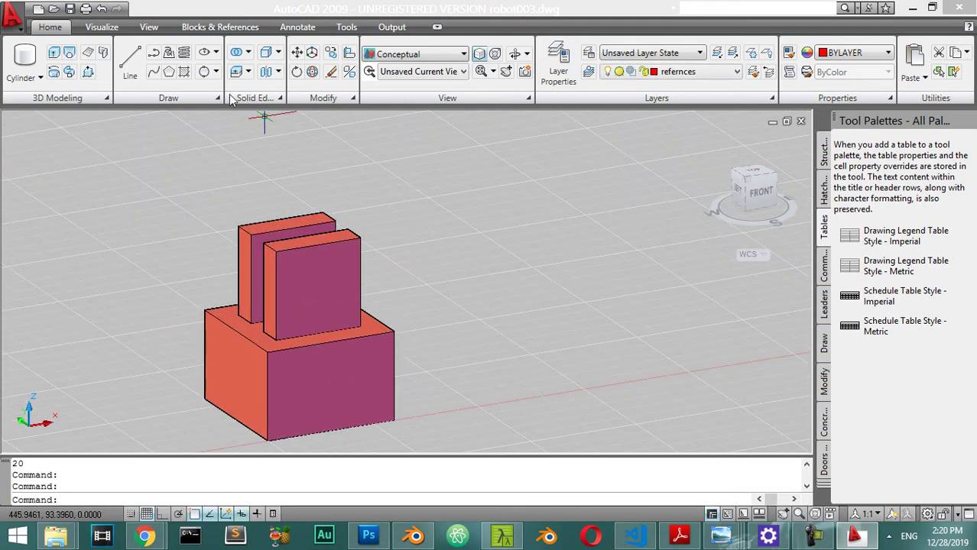
Step: Draw a 2-Point circle of 10-unit diameter between the front plate's two top corners
click(216, 72)
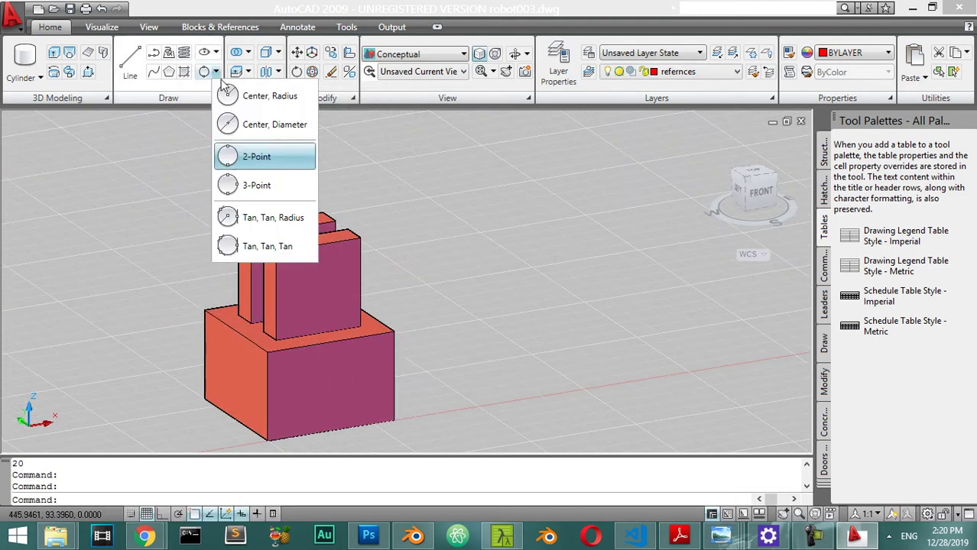
click(263, 157)
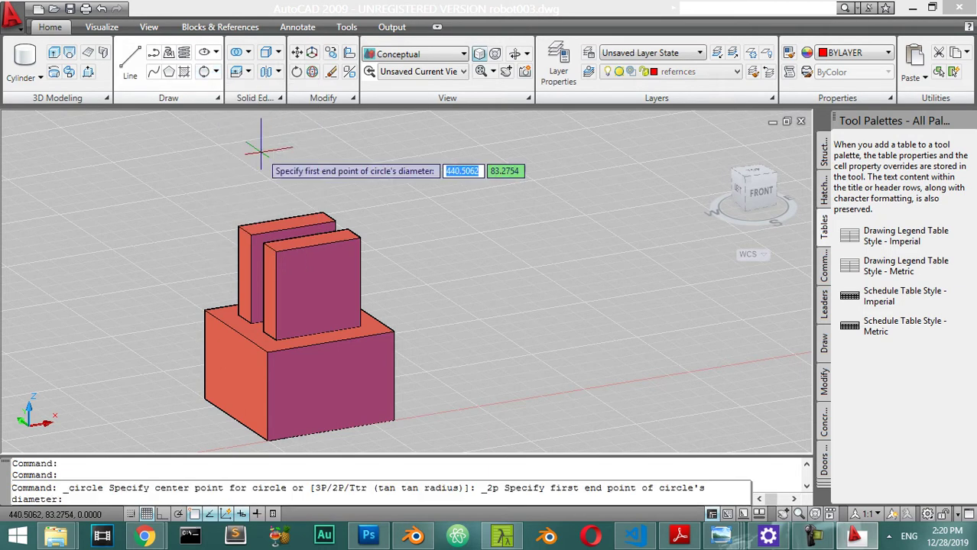
click(288, 263)
key(Escape)
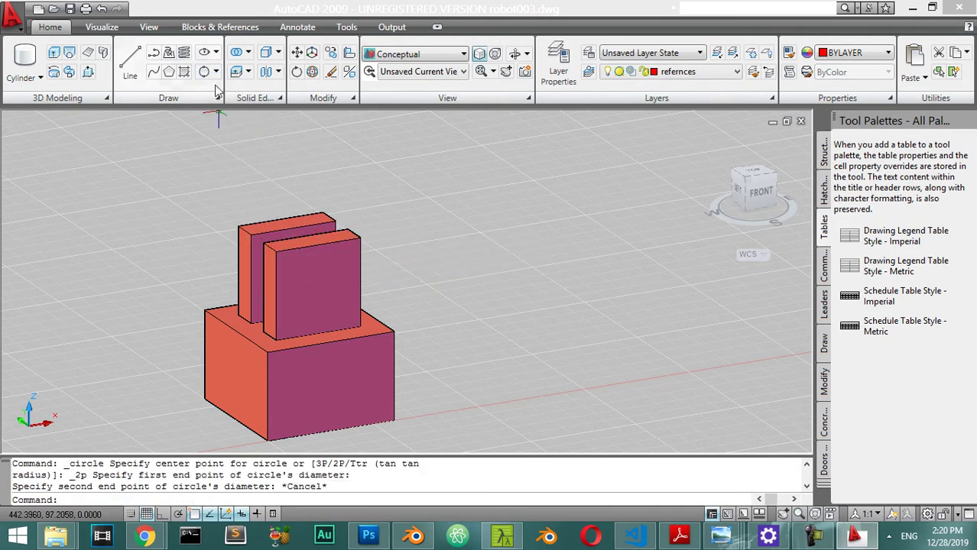
click(217, 72)
click(237, 156)
scroll(324, 225, up, 3)
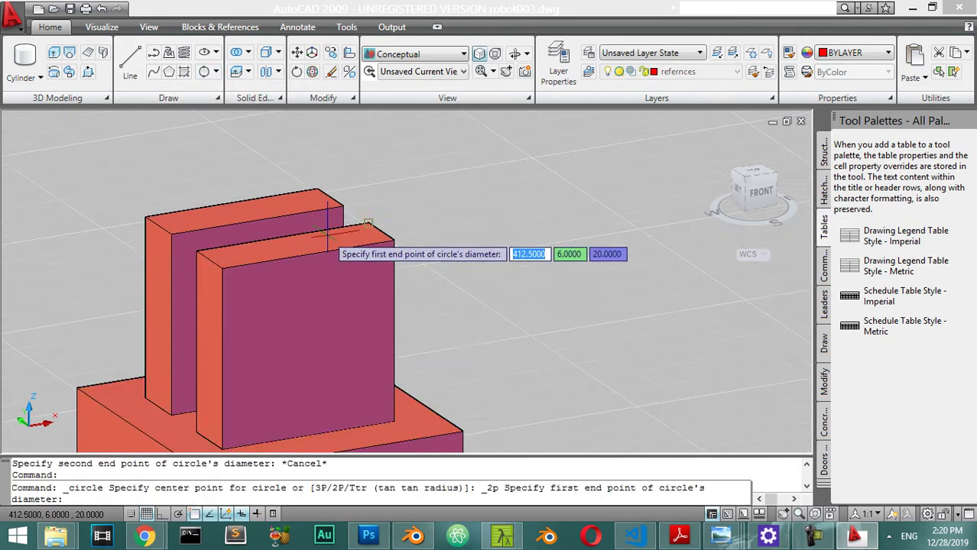
click(249, 270)
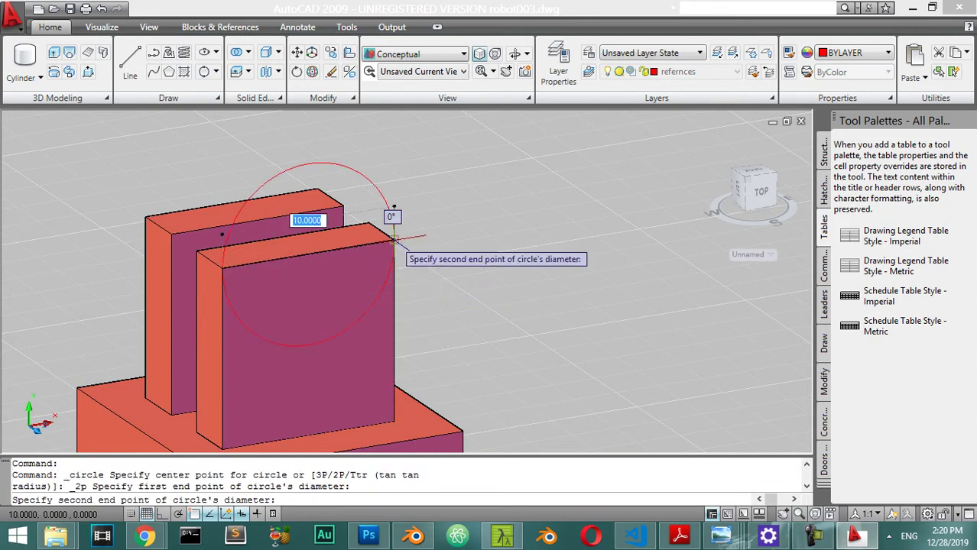
click(393, 238)
scroll(464, 285, up, 1)
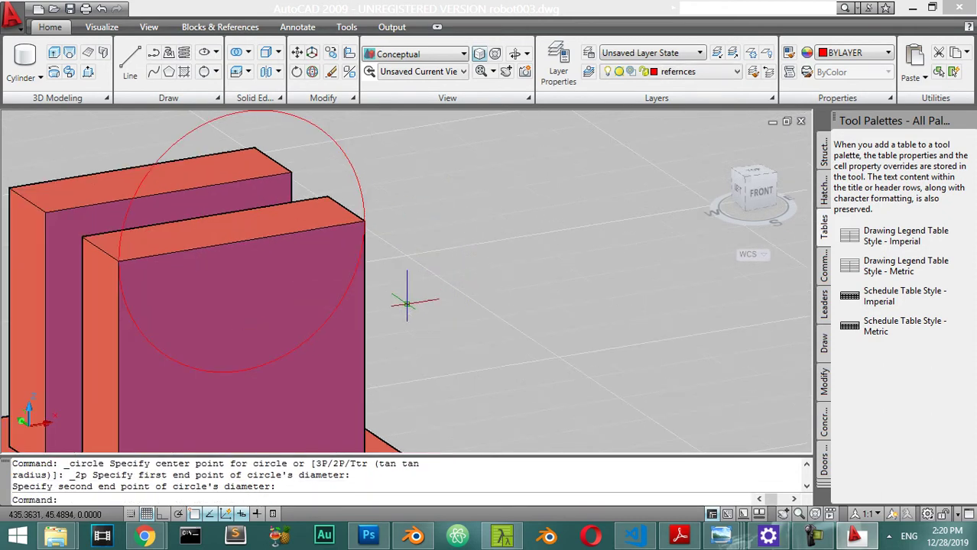
key(Escape)
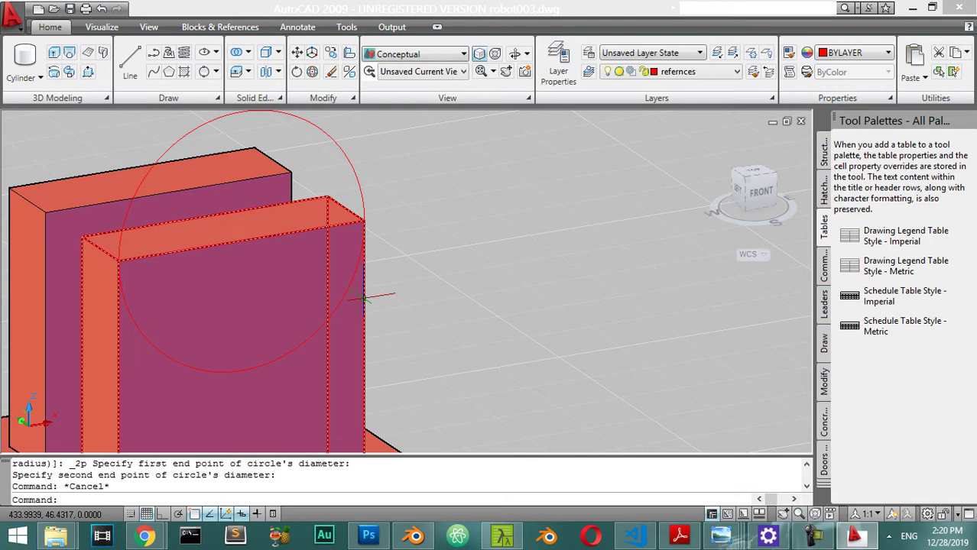
text(tr)
key(Return)
key(Return)
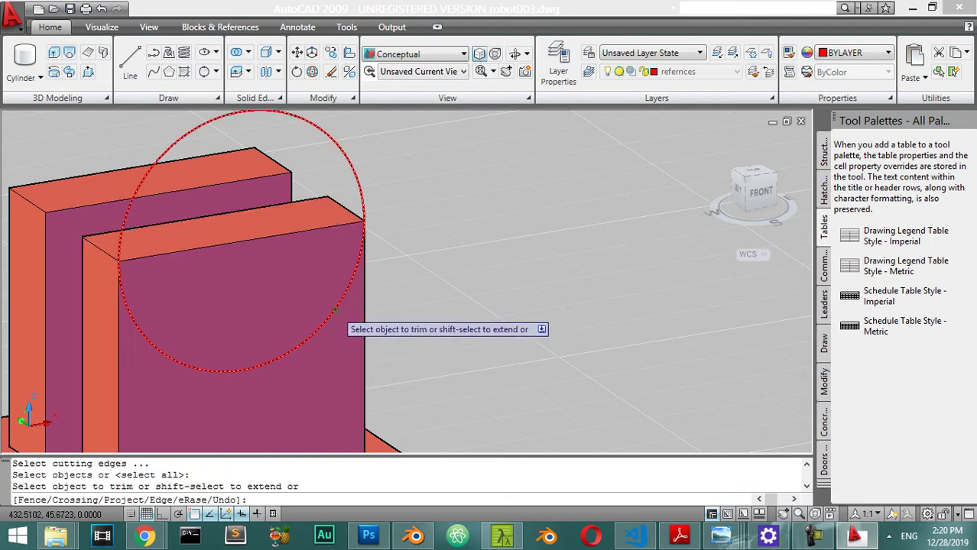
click(364, 299)
key(Escape)
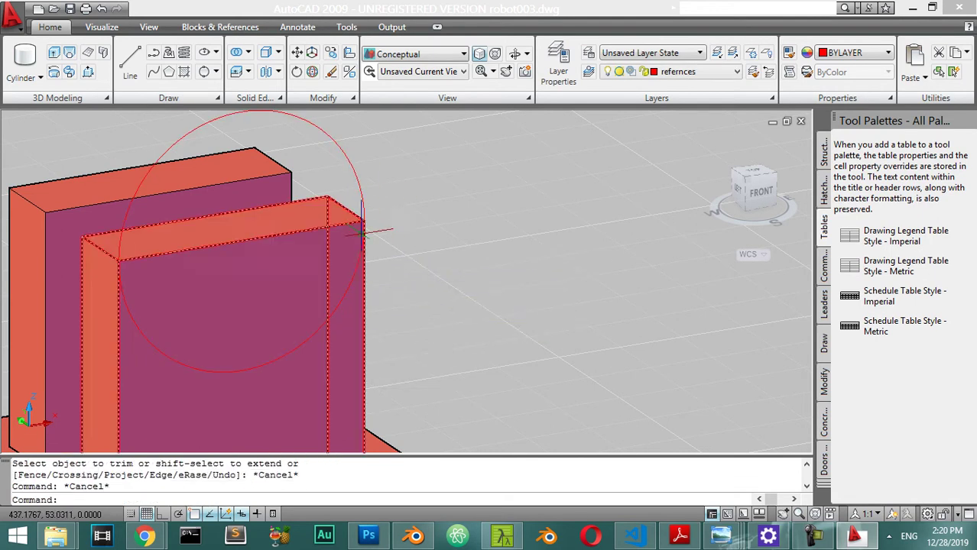
text(tr)
key(Return)
key(Return)
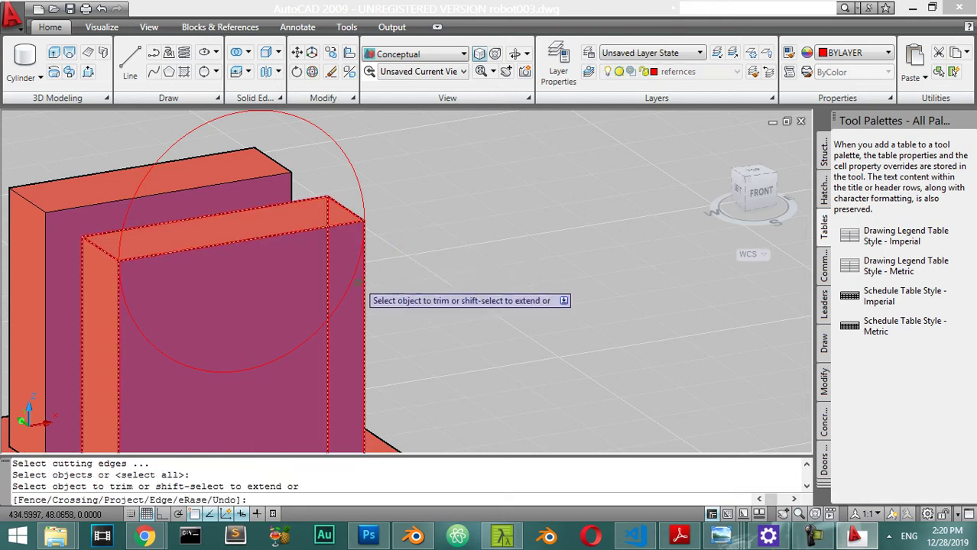
click(348, 289)
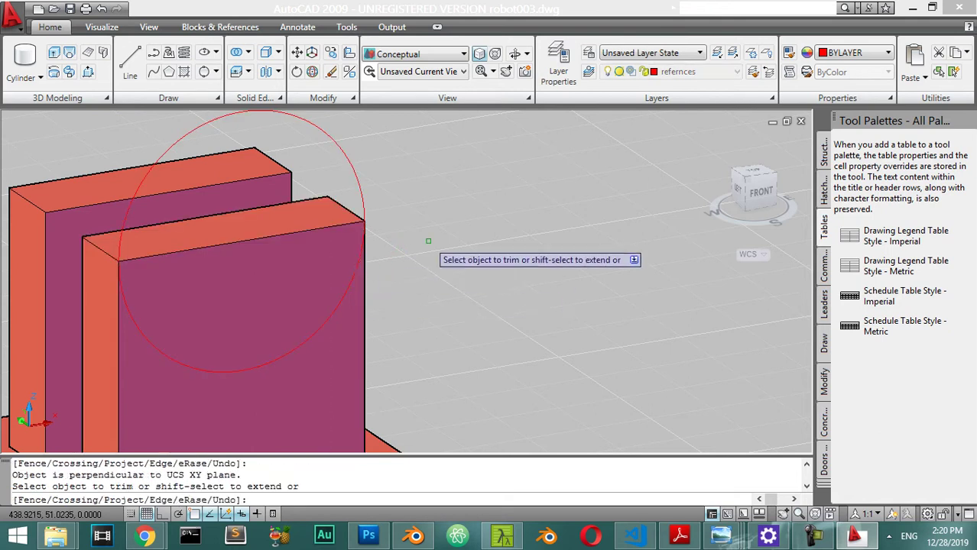
key(Escape)
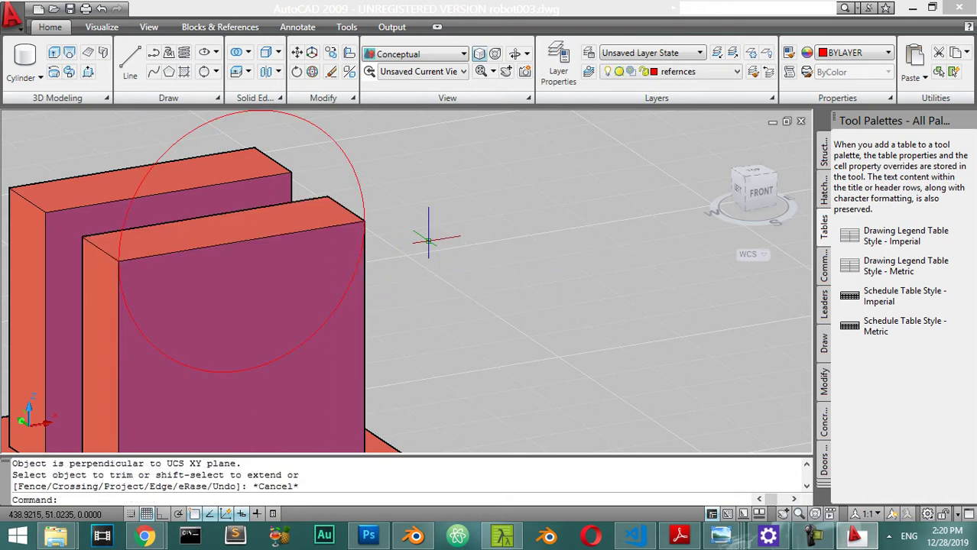
key(Escape)
text(c)
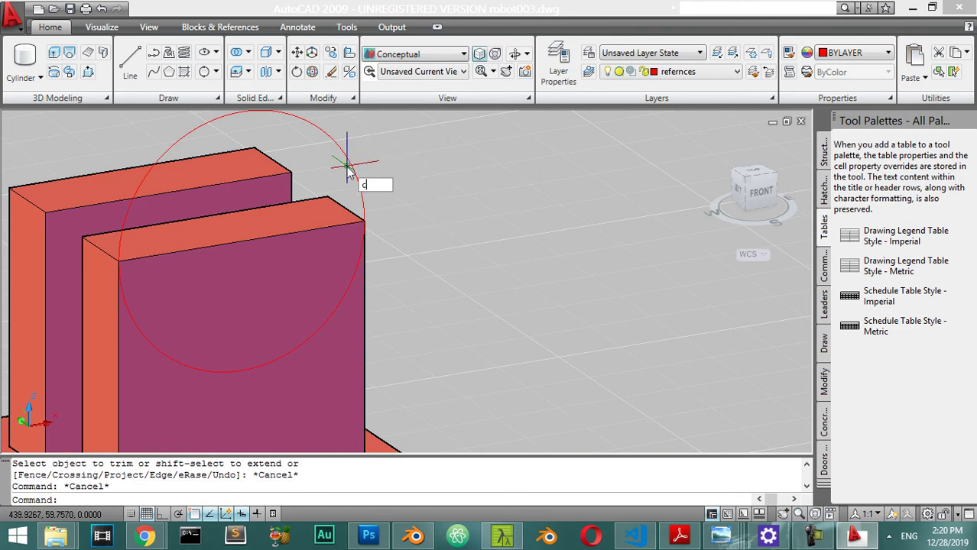
key(Return)
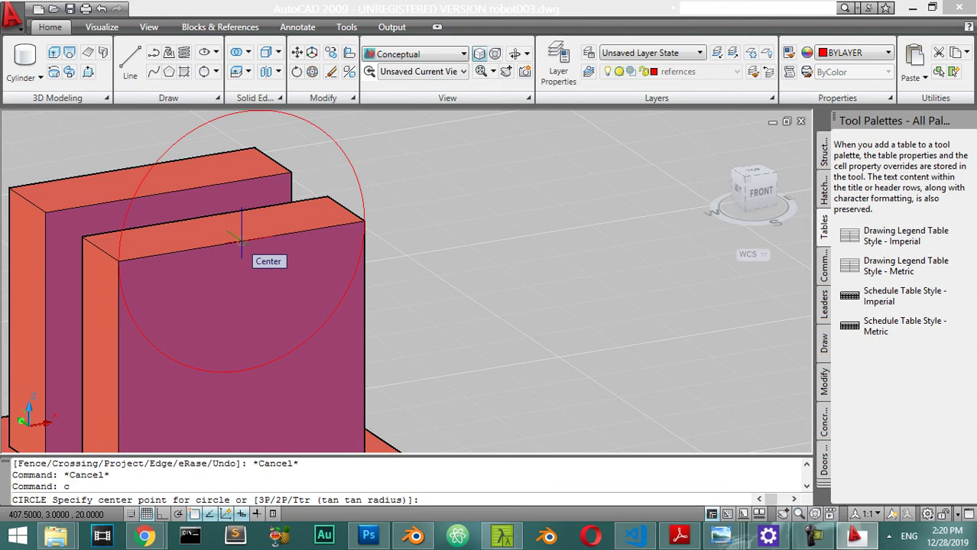
click(241, 239)
key(Escape)
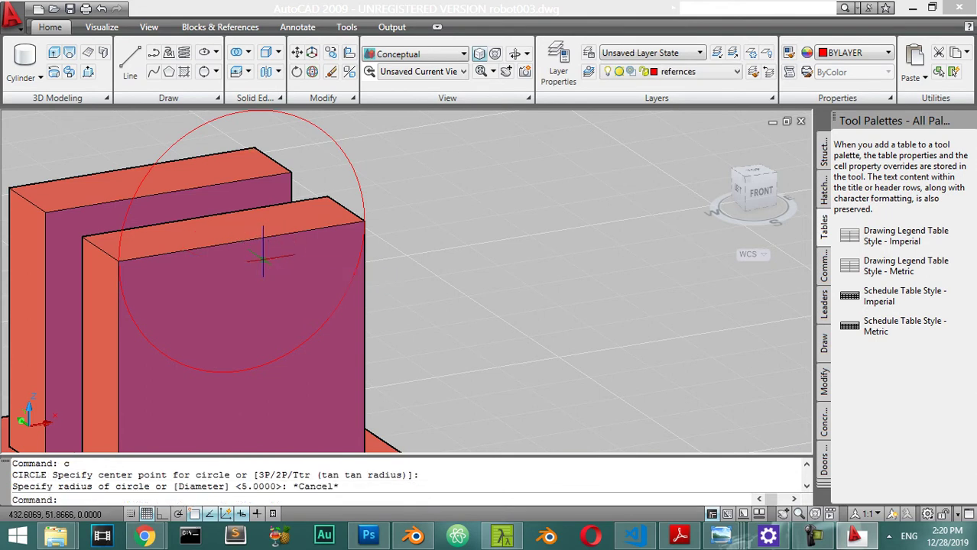
click(215, 72)
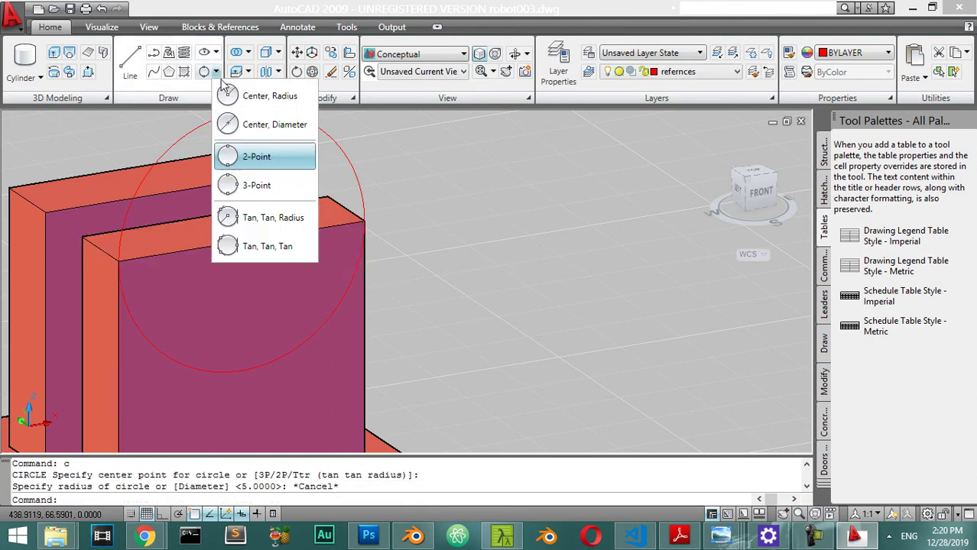
click(258, 155)
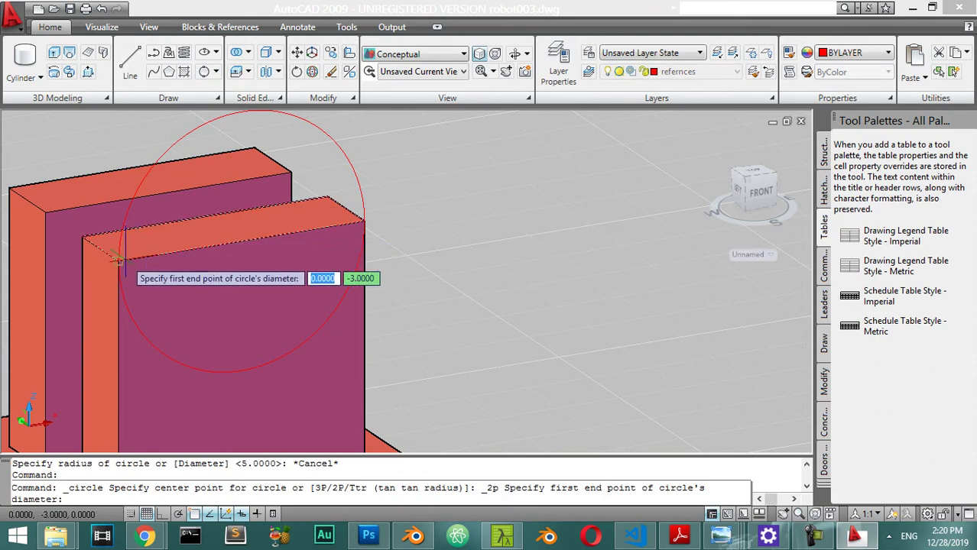
shift+right_click(264, 245)
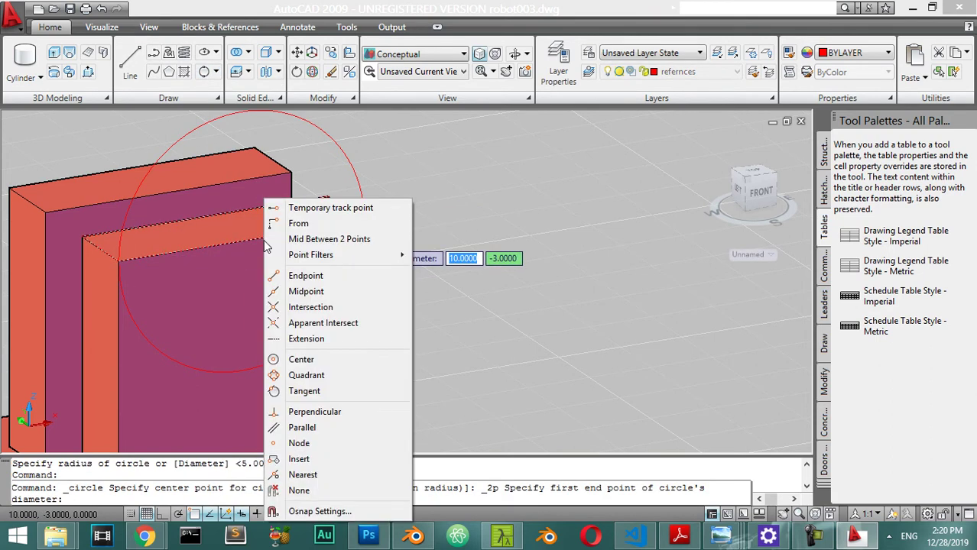
click(301, 359)
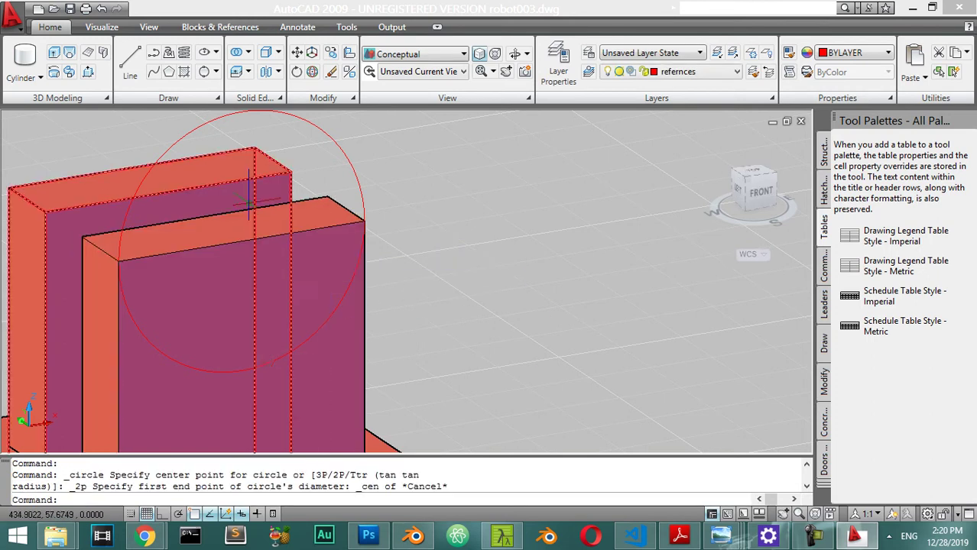
click(204, 71)
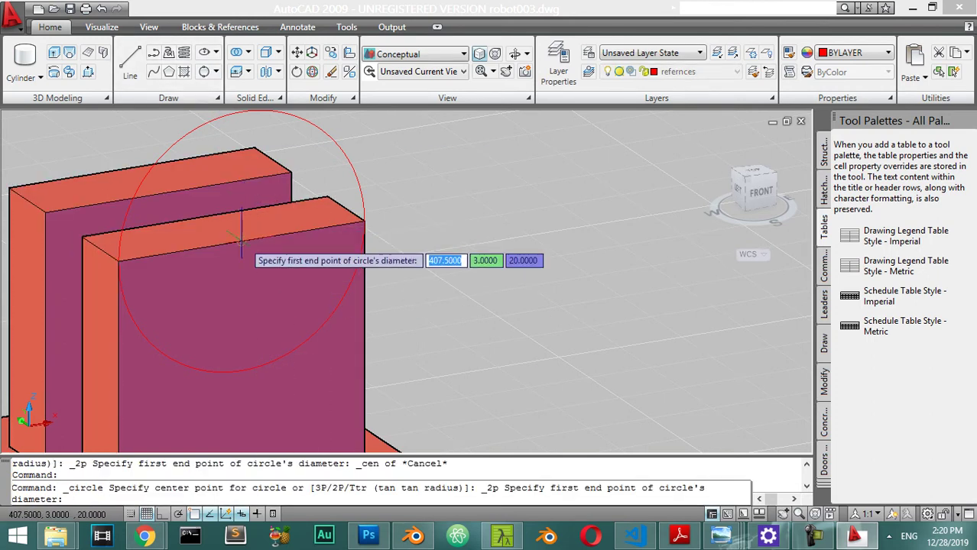
click(216, 249)
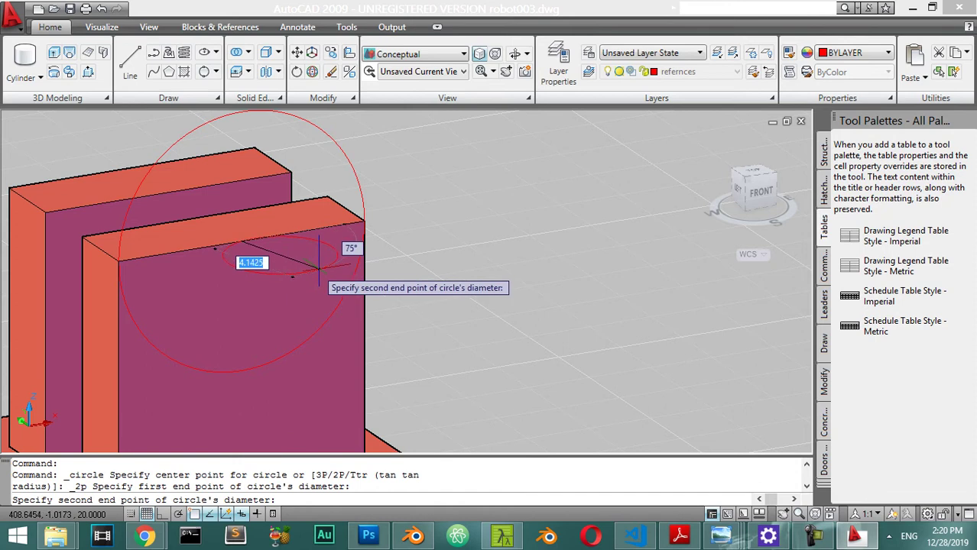
key(Escape)
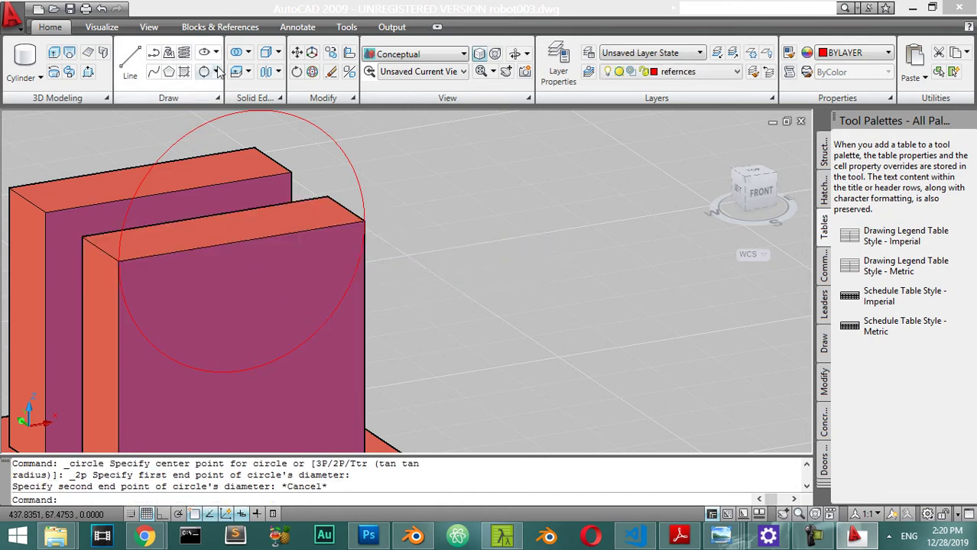
click(217, 70)
click(281, 97)
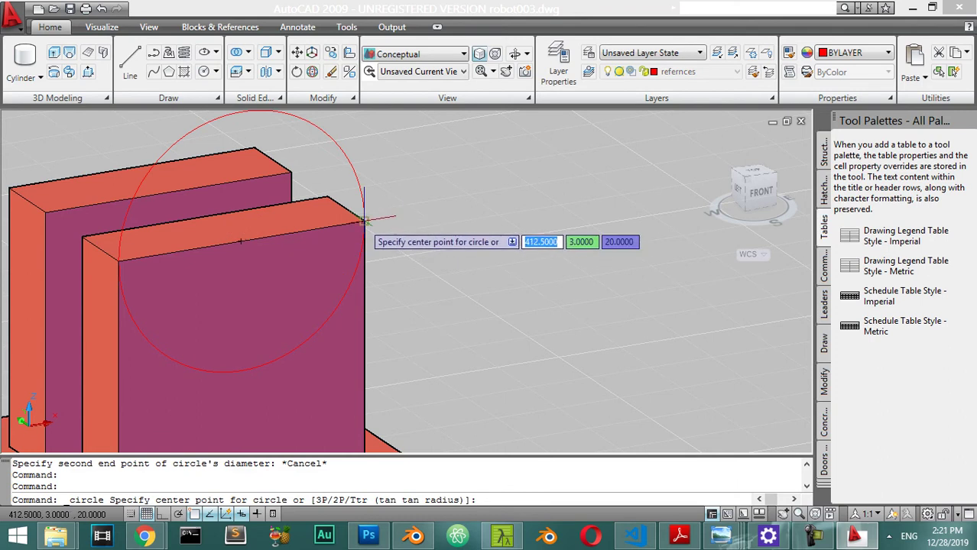
Step: Place a radius-2 circle centred on the front plate's top face
click(235, 240)
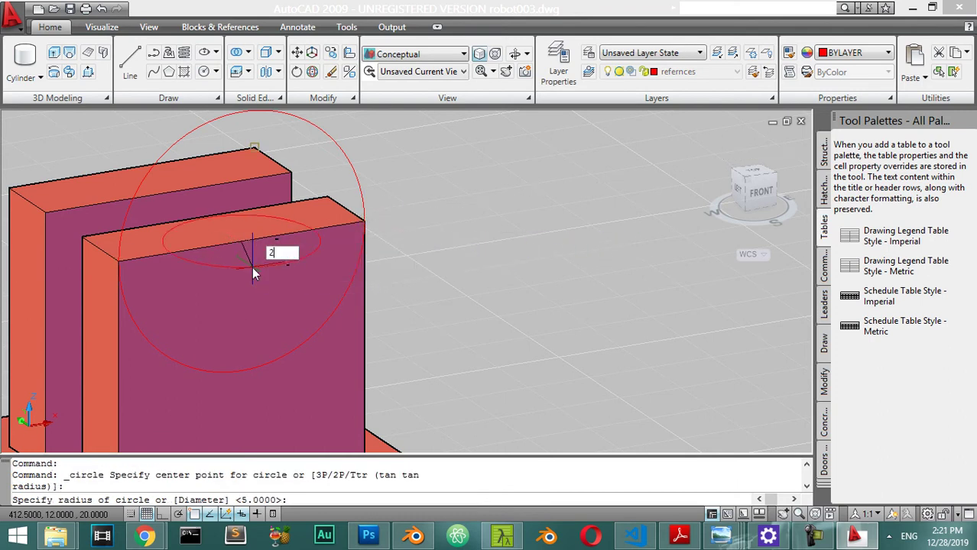
key(Return)
click(216, 223)
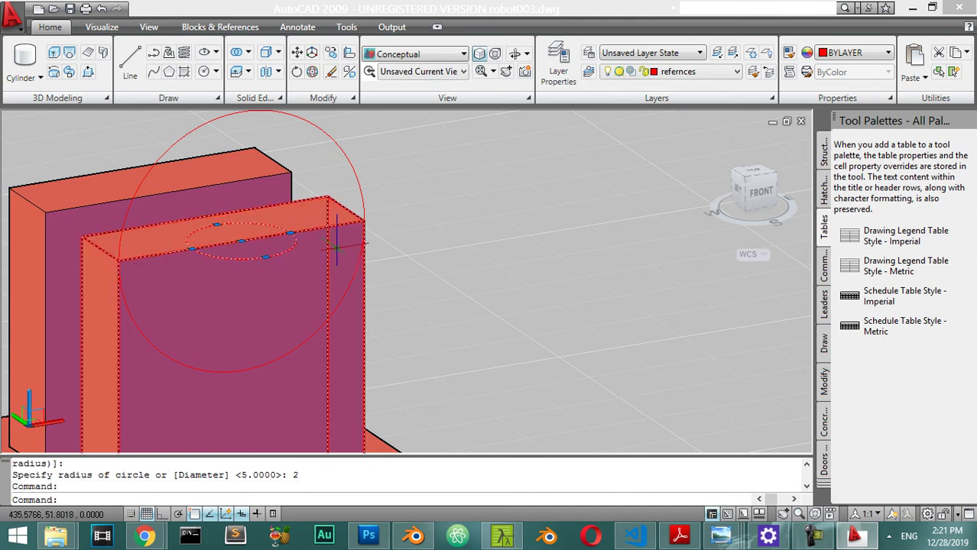
text(ro)
key(Return)
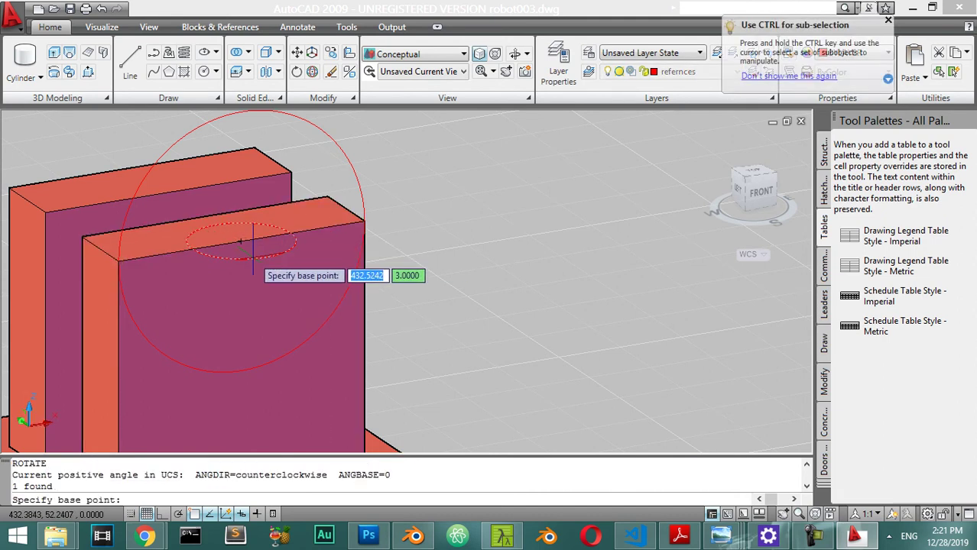
click(246, 245)
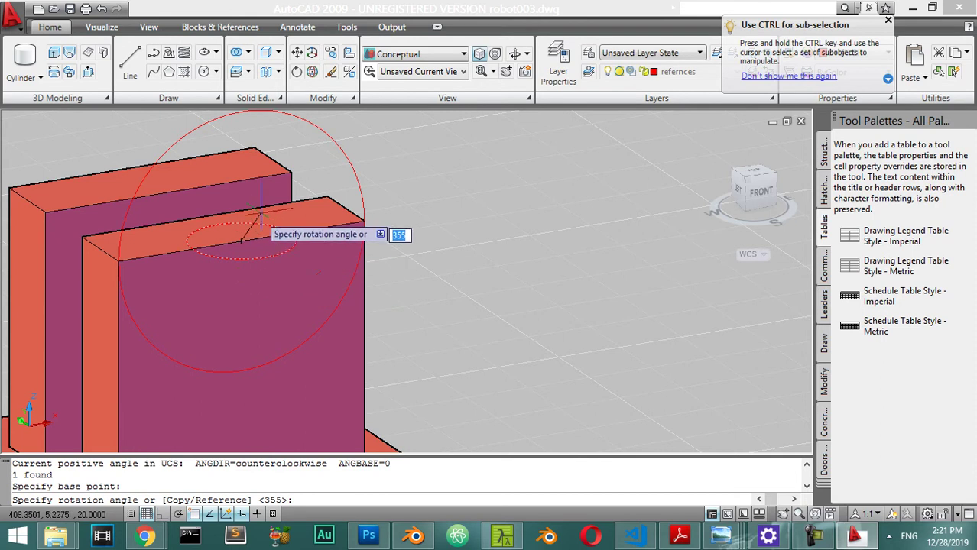
key(Escape)
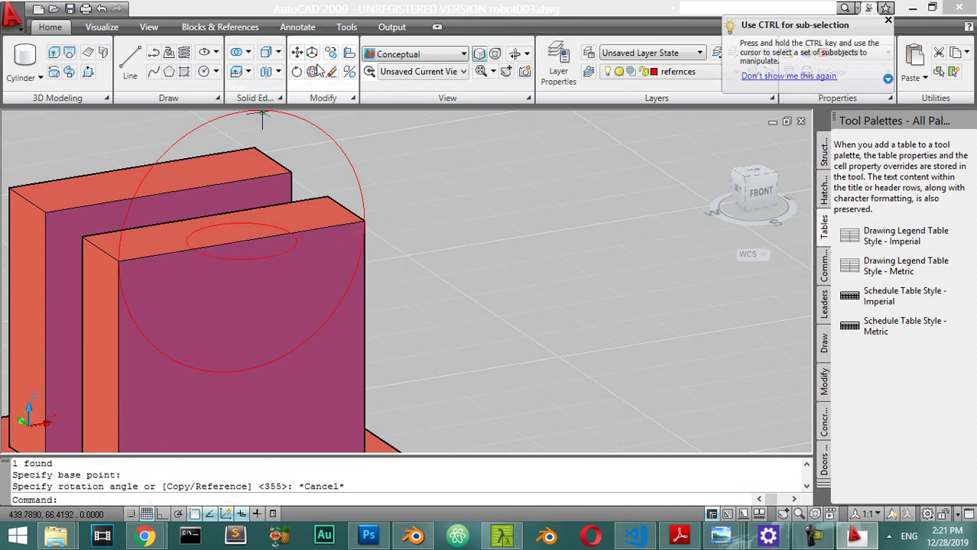
Step: 3D-rotate the small circle 90° about a horizontal axis so it stands upright
click(312, 53)
click(277, 227)
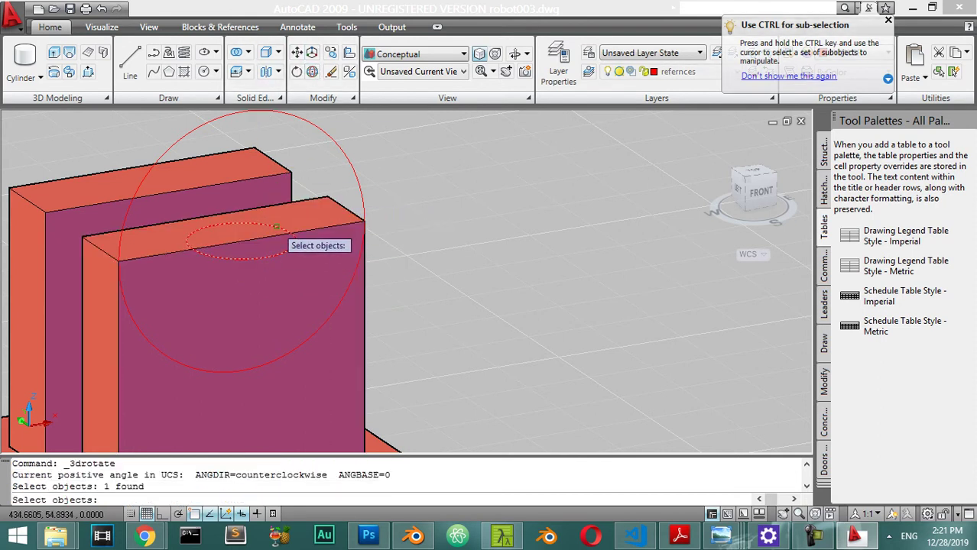
key(Return)
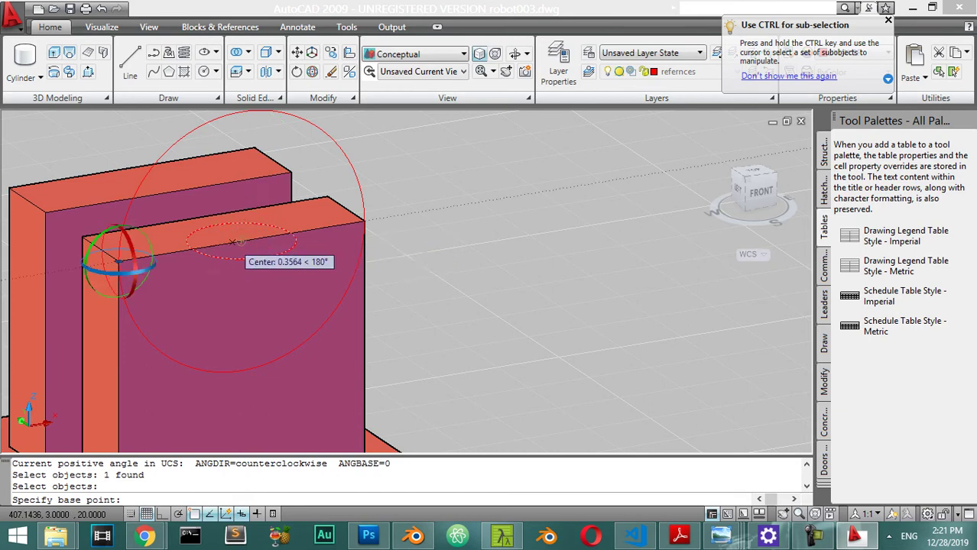
click(241, 242)
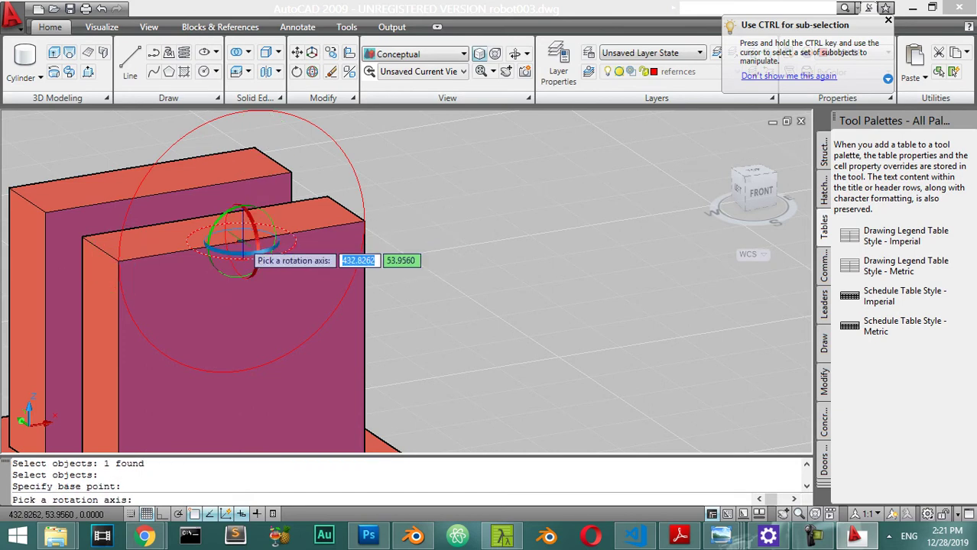
click(254, 228)
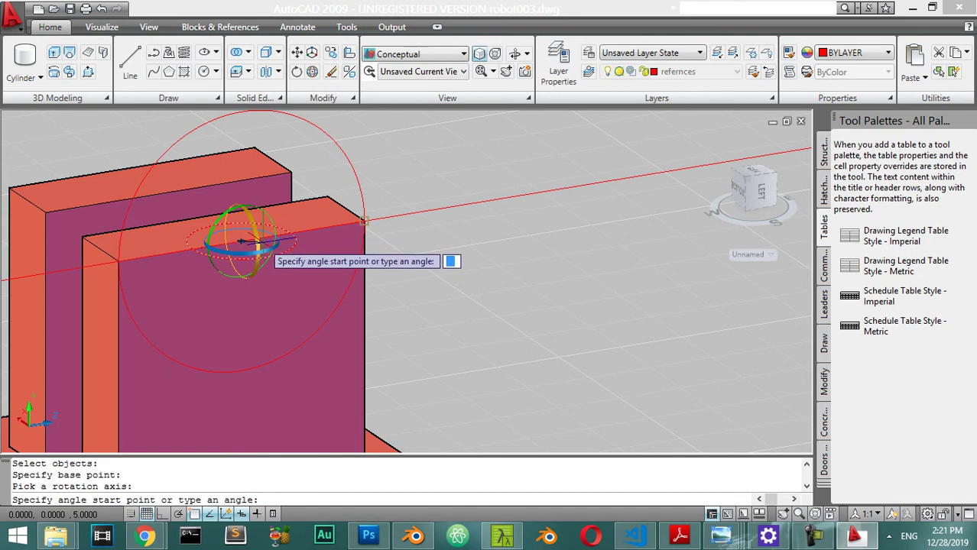
text(90)
key(Return)
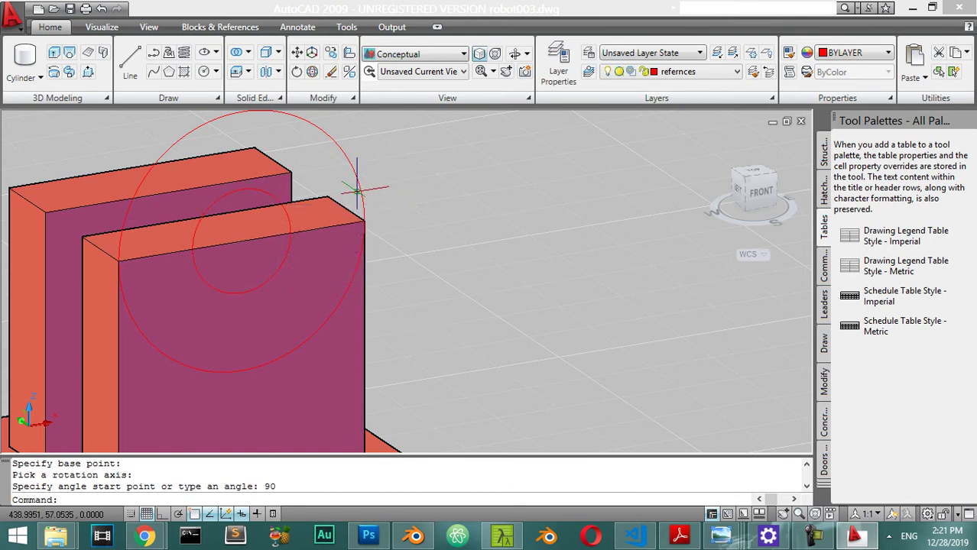
click(88, 71)
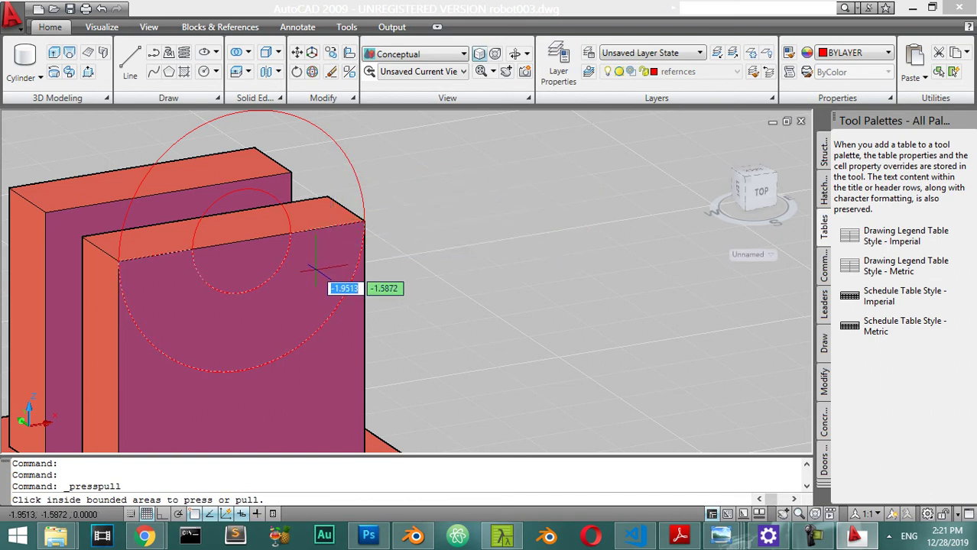
click(263, 249)
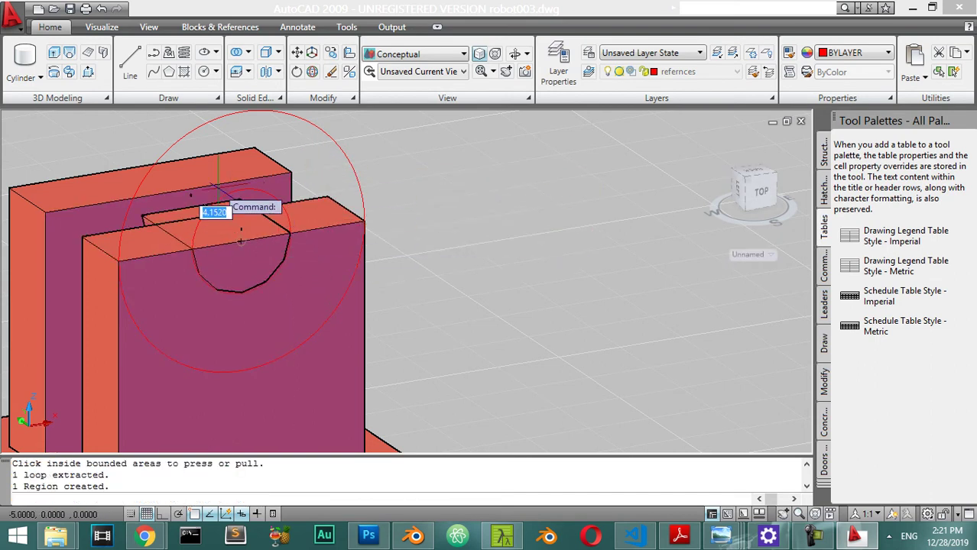
click(224, 188)
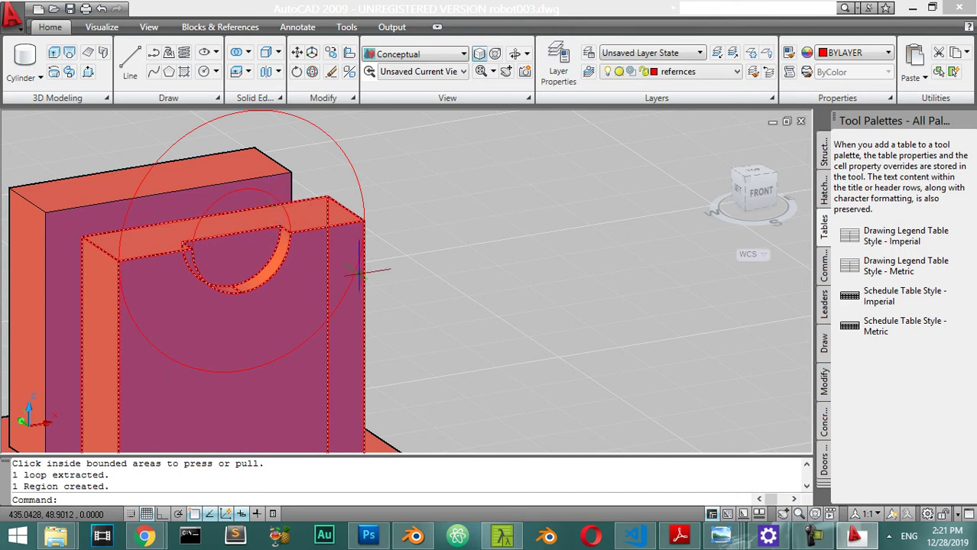
key(ctrl+z)
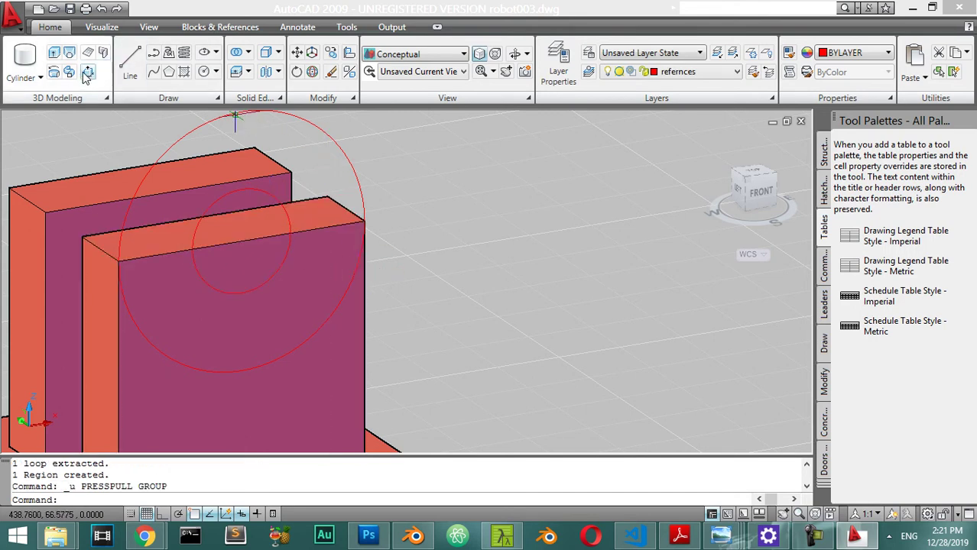
click(89, 73)
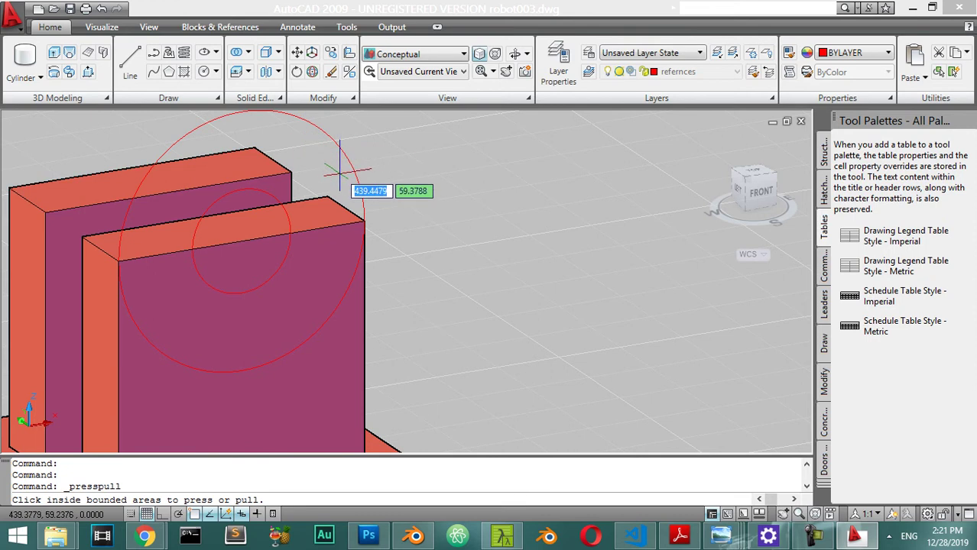
key(Return)
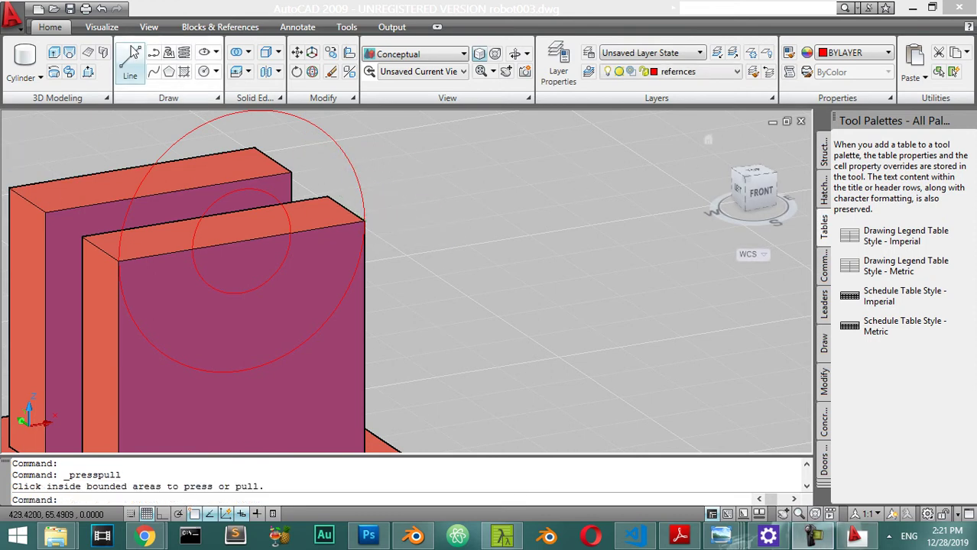
click(348, 176)
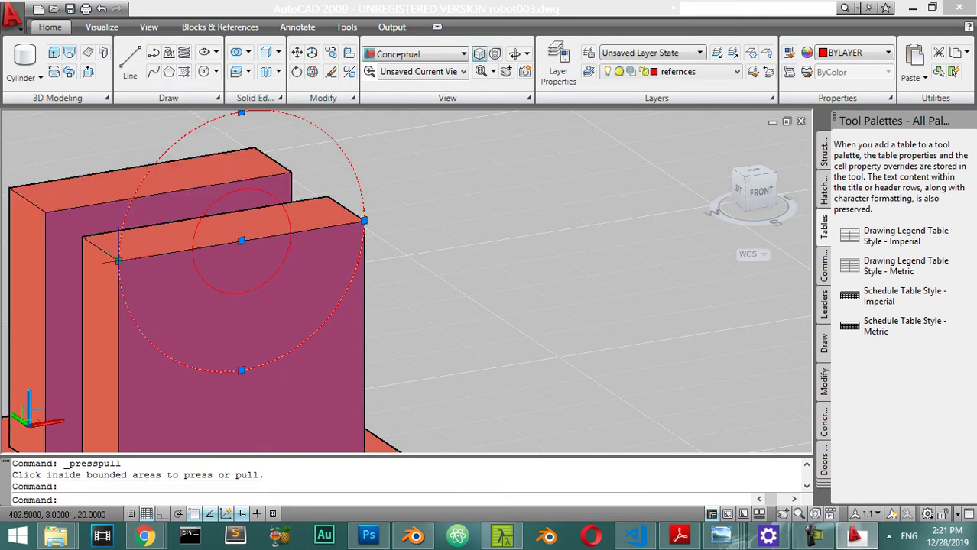
key(Escape)
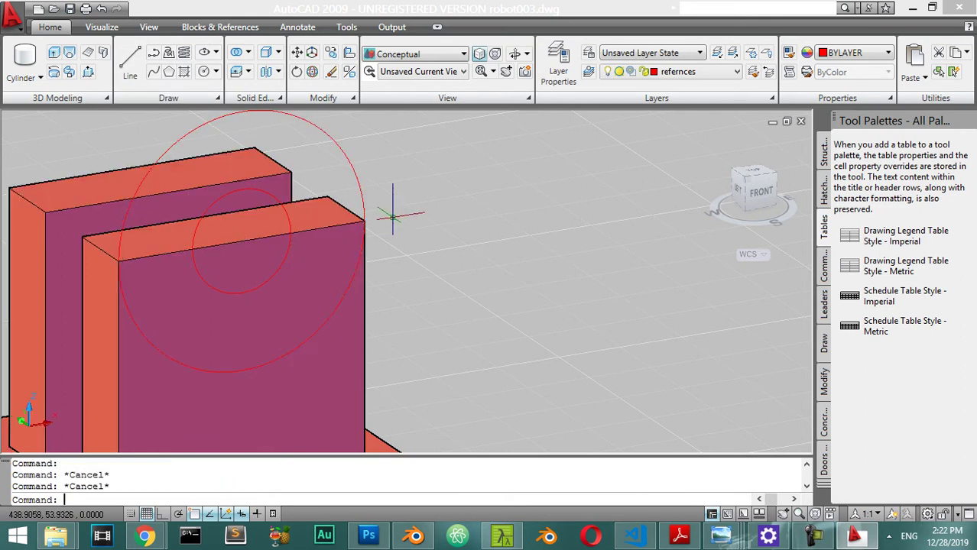
Step: Draw a line from the circles' centre across to the box corner
key(Return)
click(241, 241)
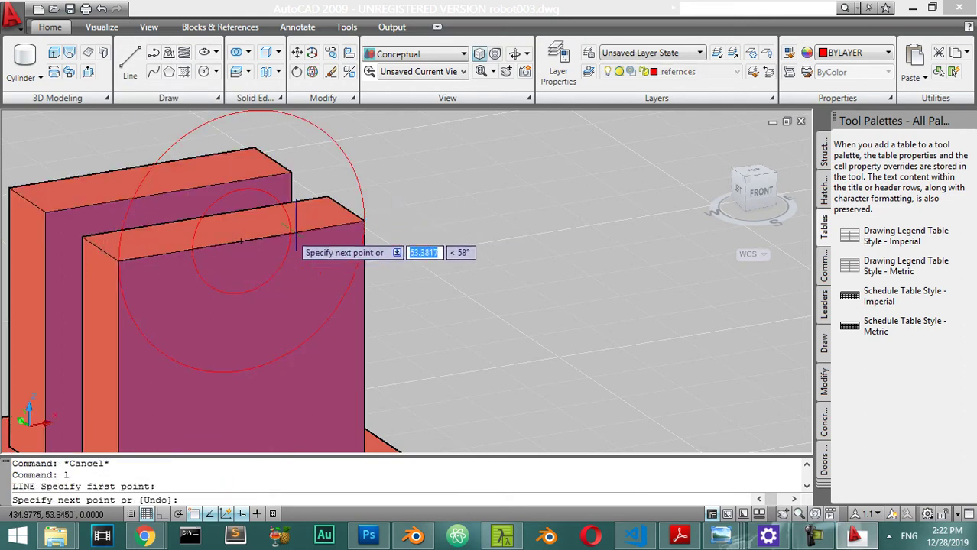
click(357, 220)
key(Return)
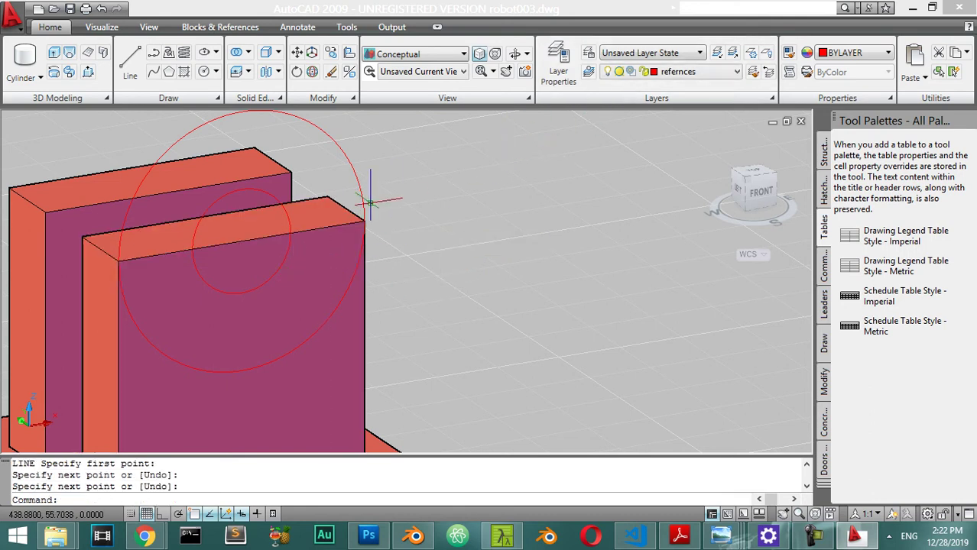
Step: Move the base block, the back slab and the front slab onto the objects layer
scroll(370, 204, down, 2)
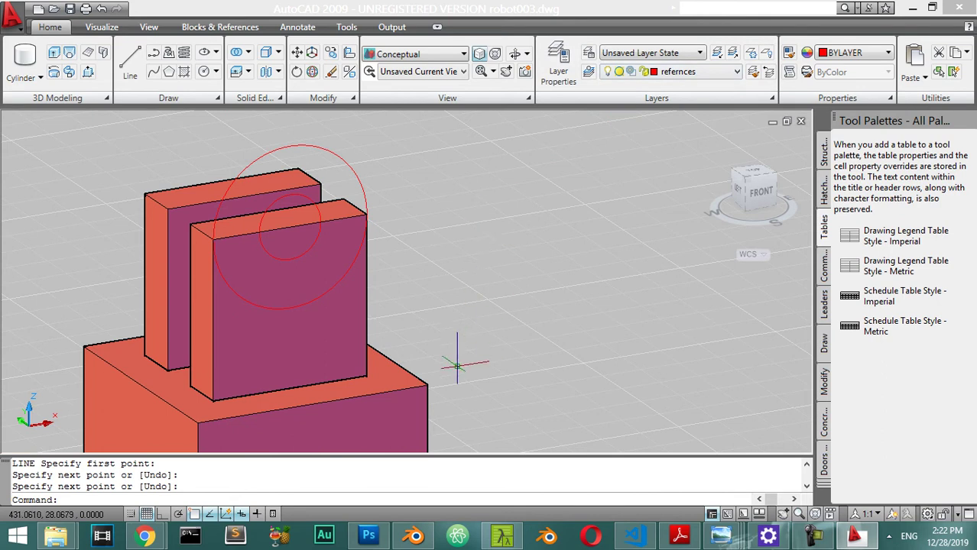
click(409, 382)
click(680, 72)
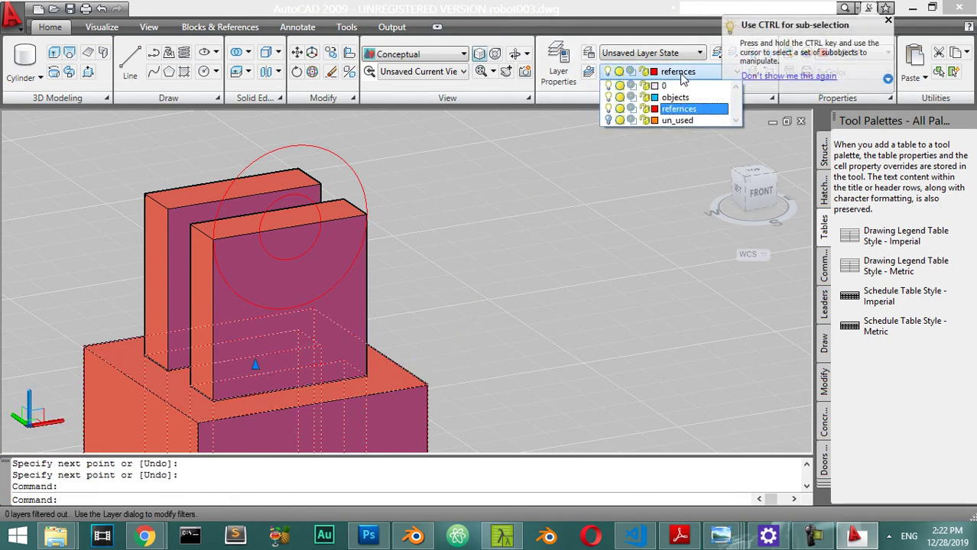
click(680, 98)
click(347, 200)
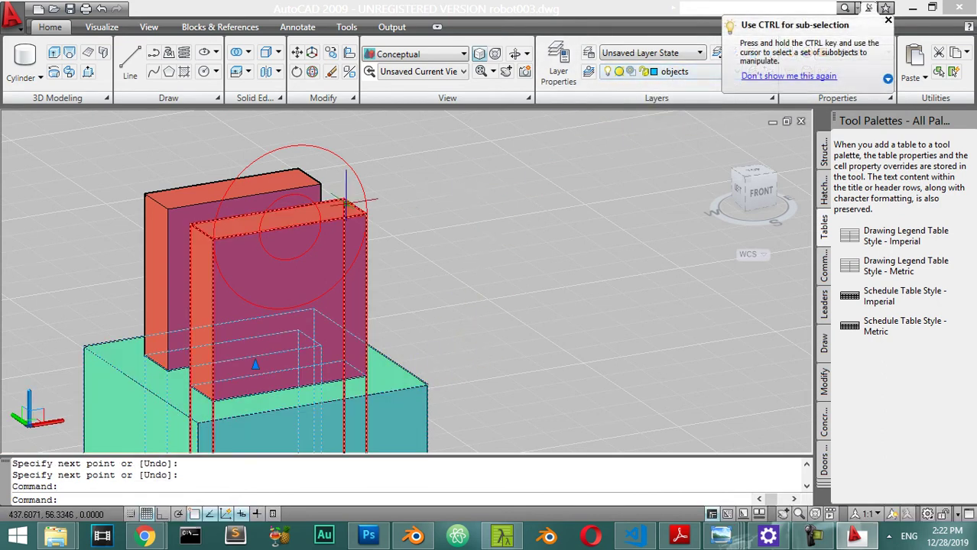
key(Escape)
click(305, 183)
click(681, 72)
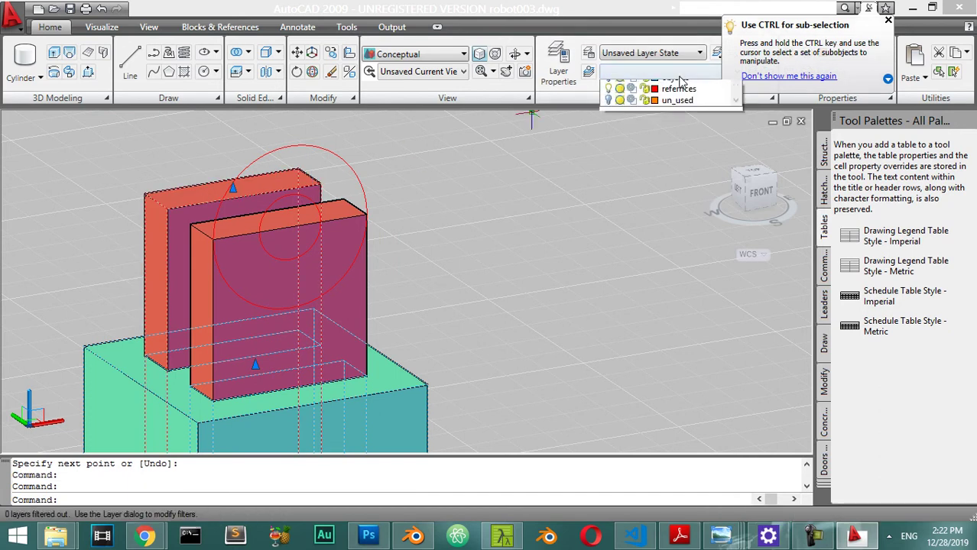
click(675, 111)
click(358, 202)
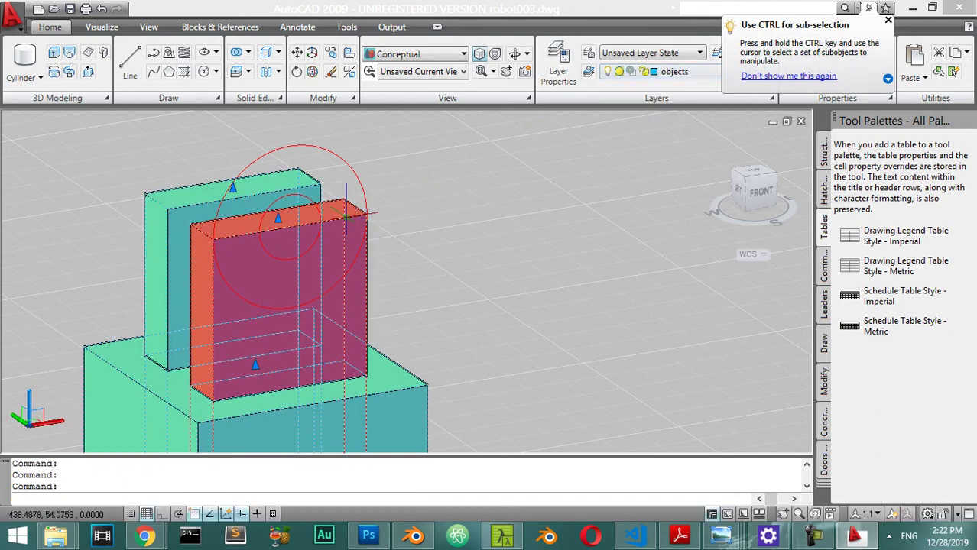
click(658, 72)
click(683, 121)
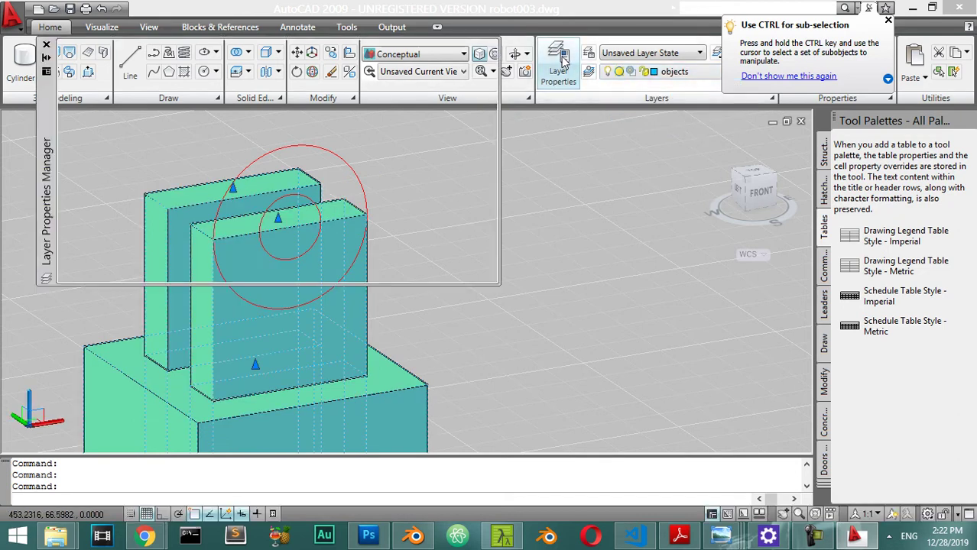
Step: Freeze the objects layer in the Layer Properties Manager to hide the solids
click(558, 65)
click(558, 65)
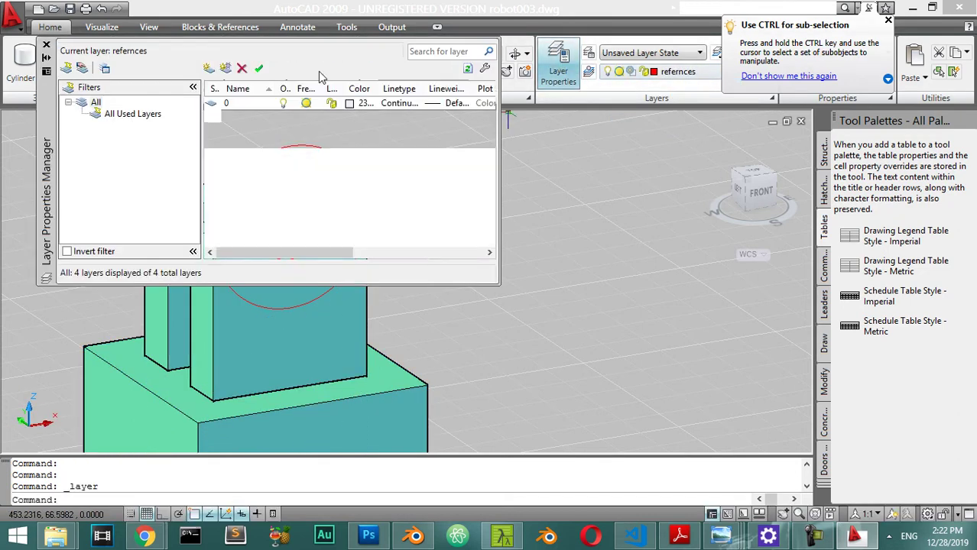
click(306, 117)
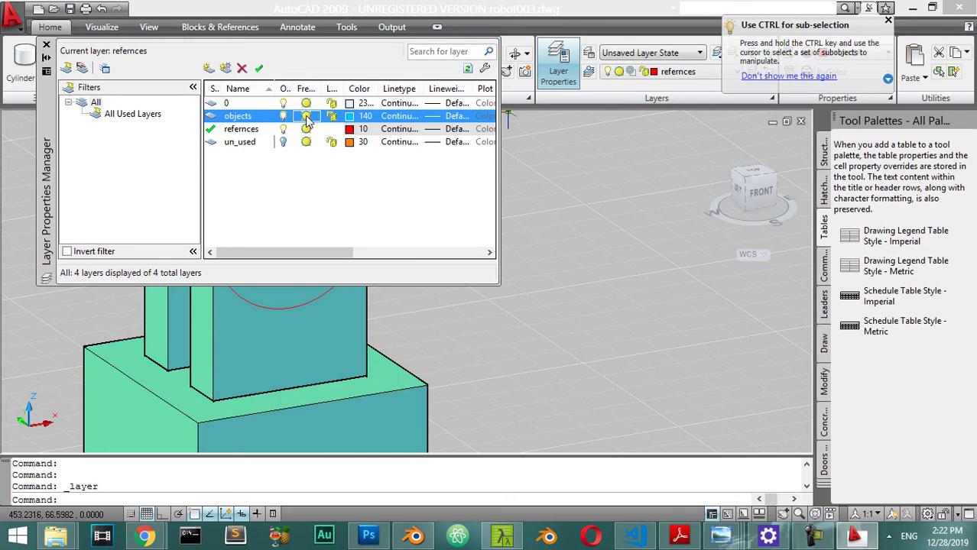
click(306, 117)
click(46, 44)
Step: Try trimming the large circle's edge twice, cancelling both attempts
key(Escape)
text(tr)
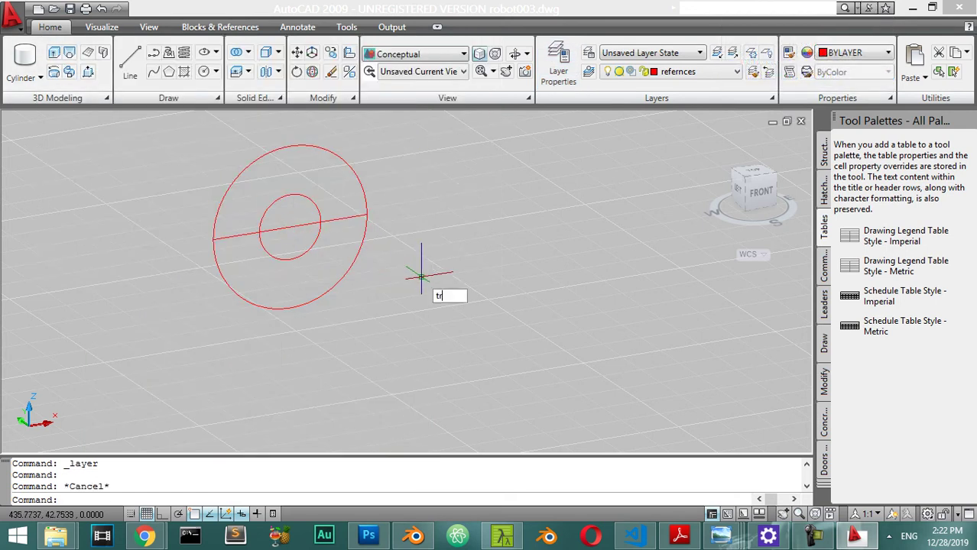
key(Return)
key(Return)
click(408, 241)
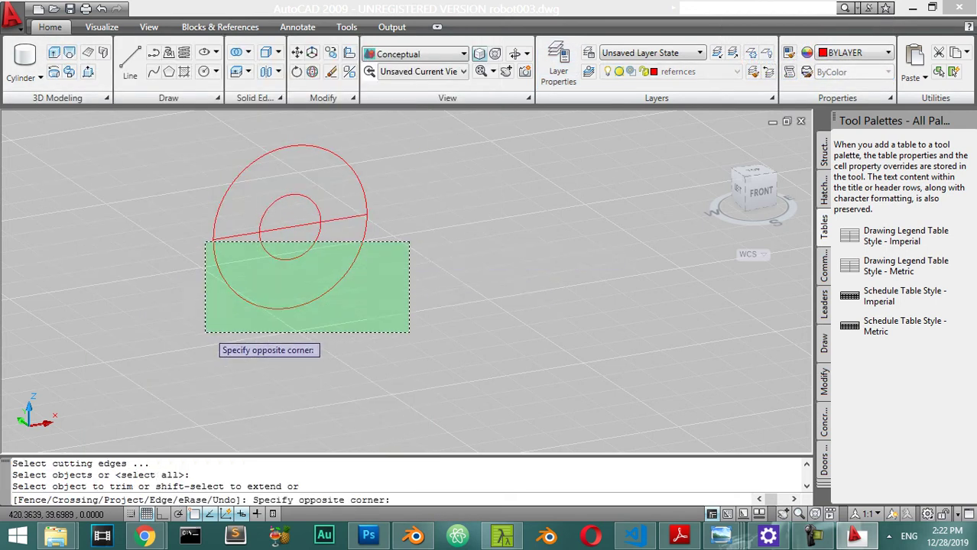
click(184, 339)
click(338, 288)
key(Escape)
key(Return)
key(Return)
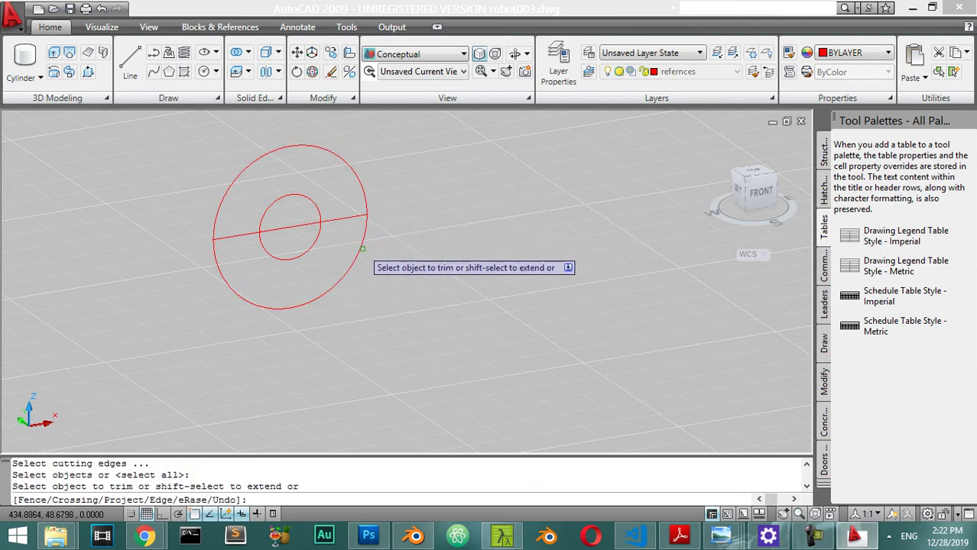
click(356, 247)
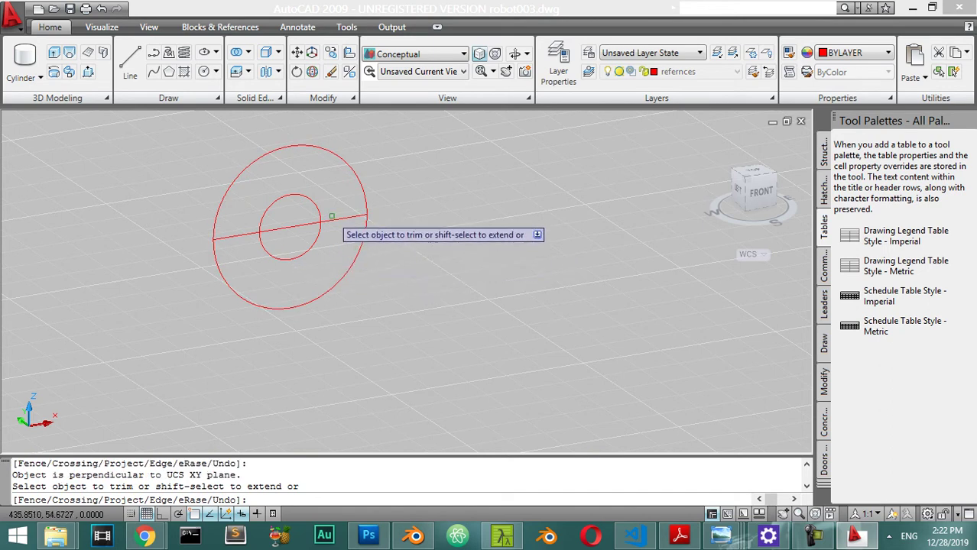
key(Escape)
text(l)
key(Return)
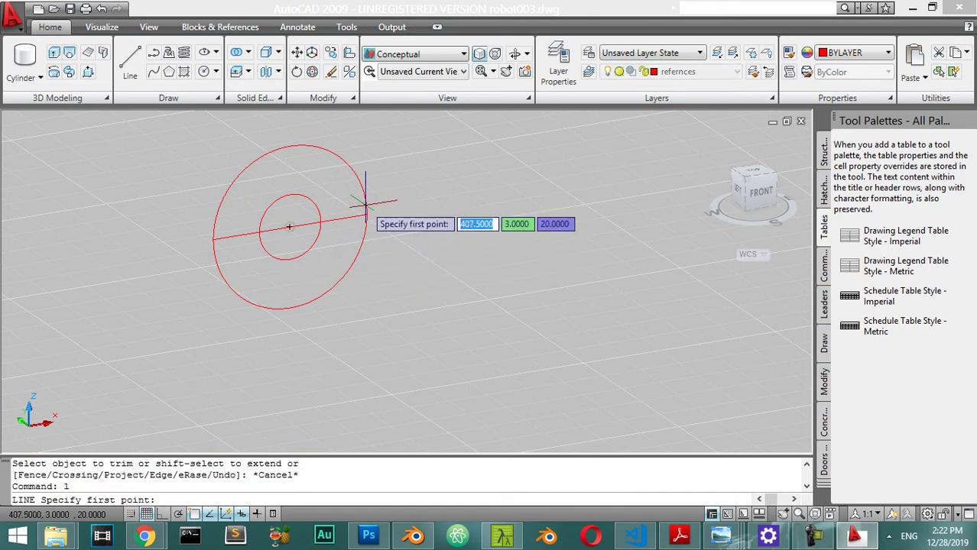
Step: Draw red lines from the circle edge far out to the right and further left
click(366, 213)
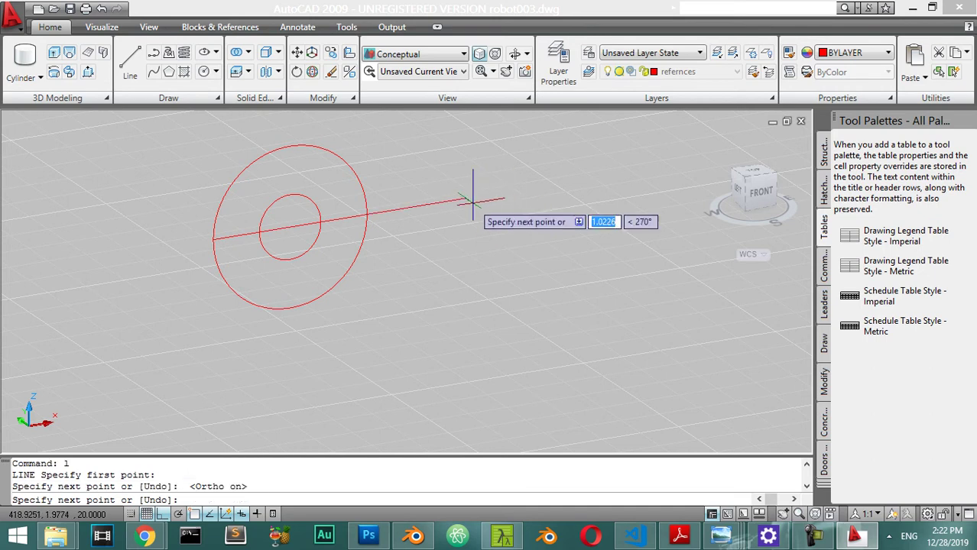
click(464, 200)
key(Return)
key(Return)
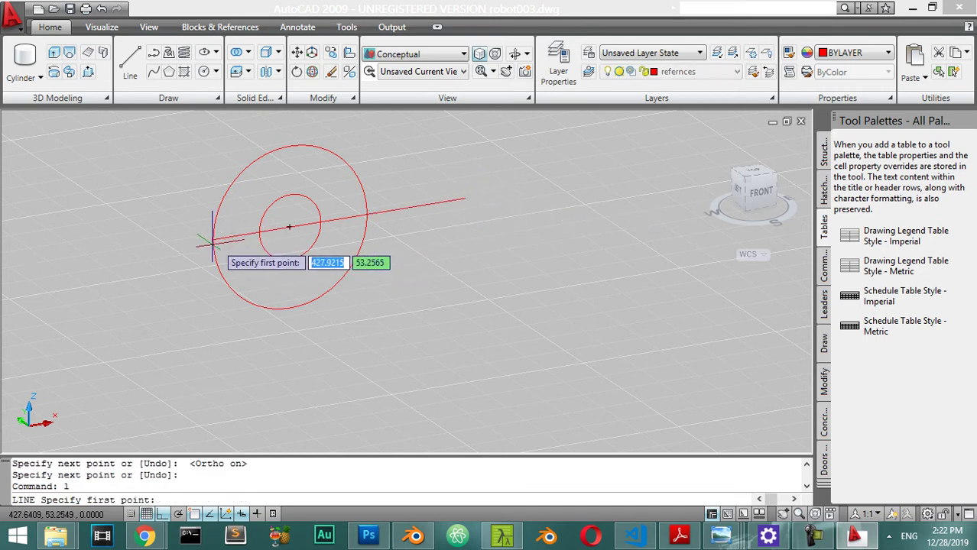
click(214, 239)
click(120, 244)
Step: Start a trim over the lines, cancel it, and undo the last Press/Pull
key(Return)
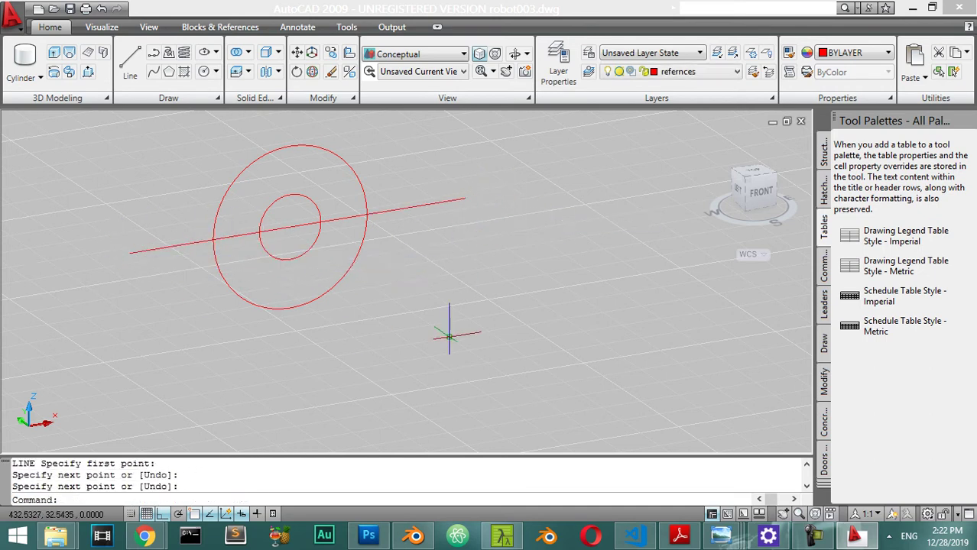
text(tr)
key(Return)
key(Return)
click(375, 284)
click(335, 262)
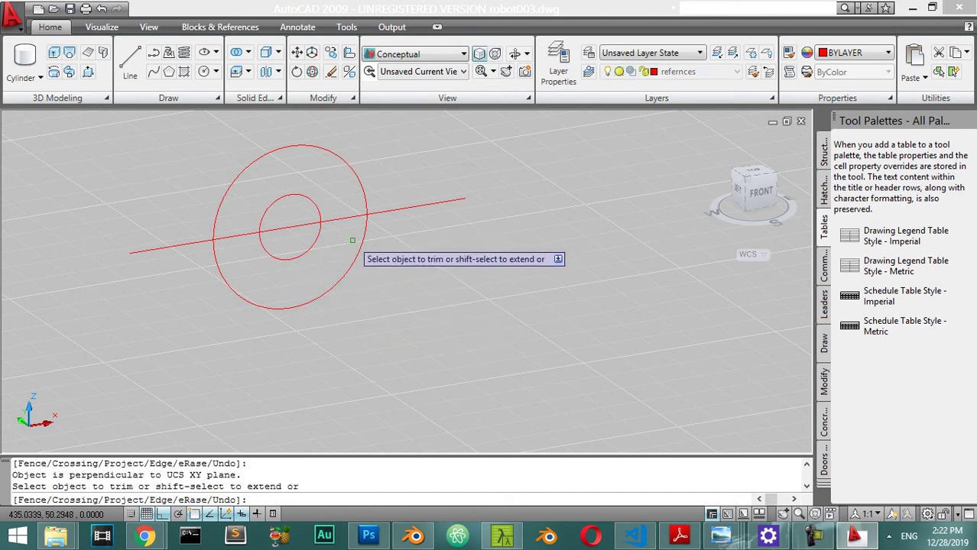
key(Escape)
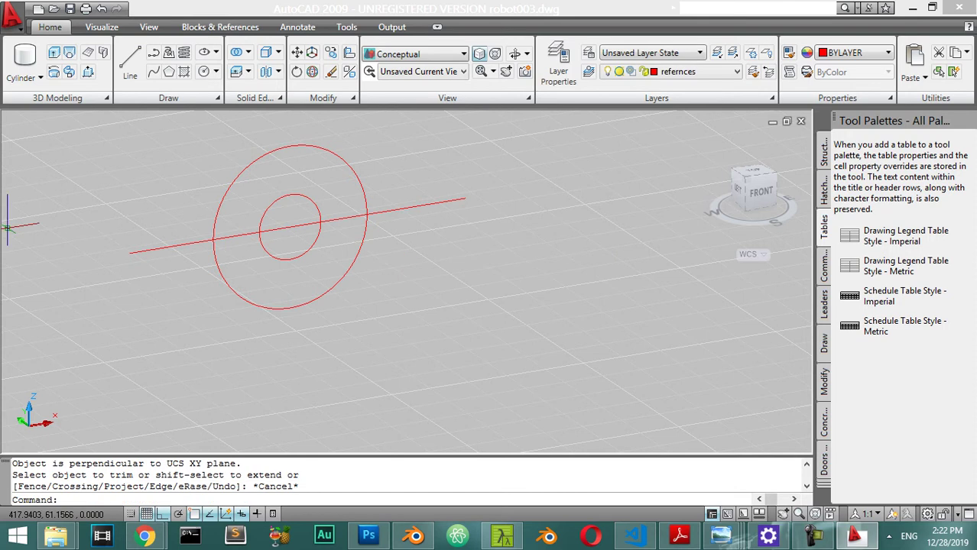
key(ctrl+z)
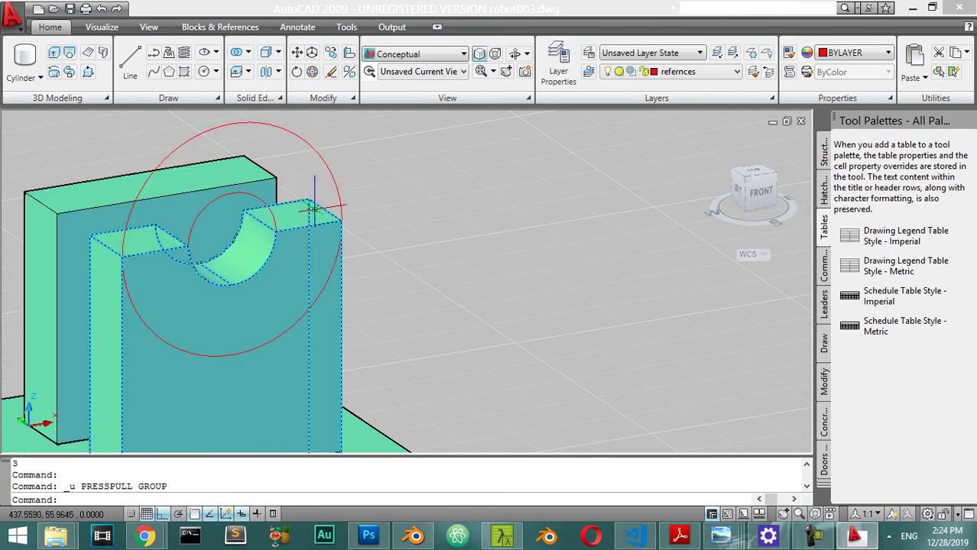
Step: Zoom in and select both the large and small red circles for Press/Pull
scroll(325, 158, up, 2)
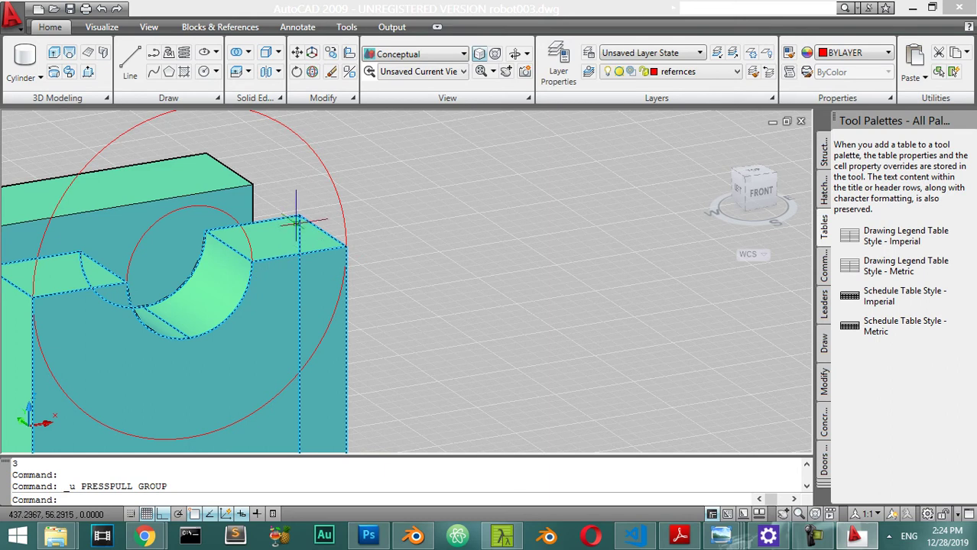
click(313, 160)
click(348, 155)
click(311, 158)
click(254, 188)
click(230, 214)
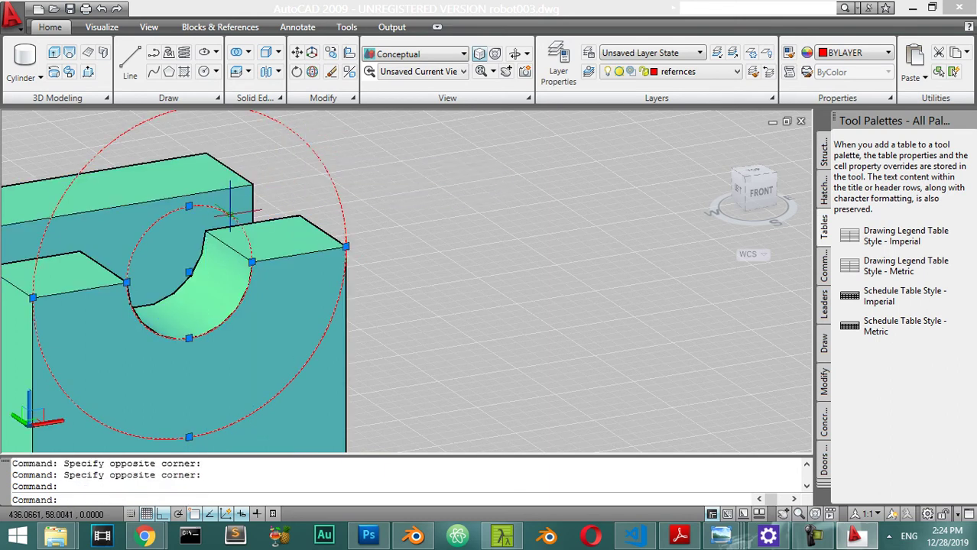
click(88, 71)
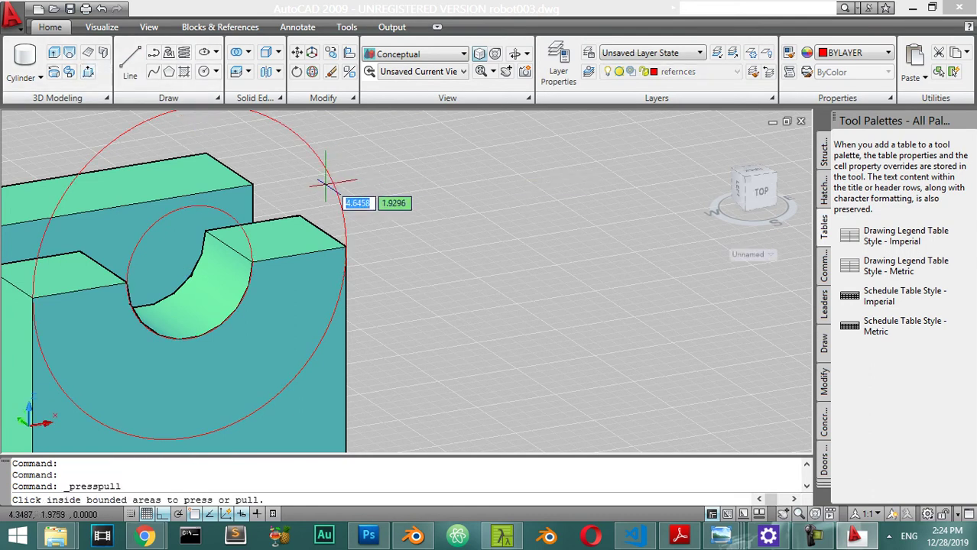
Step: Press/Pull the ring between the two circles 3 units into a solid
click(301, 161)
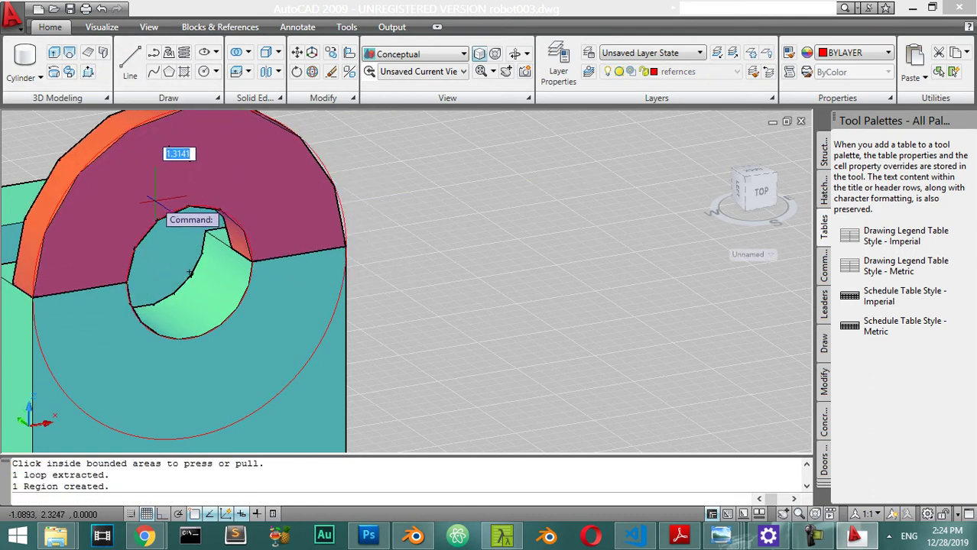
text(3)
key(Return)
key(Escape)
Step: Put the new ring solid on the objects layer
click(323, 170)
click(661, 73)
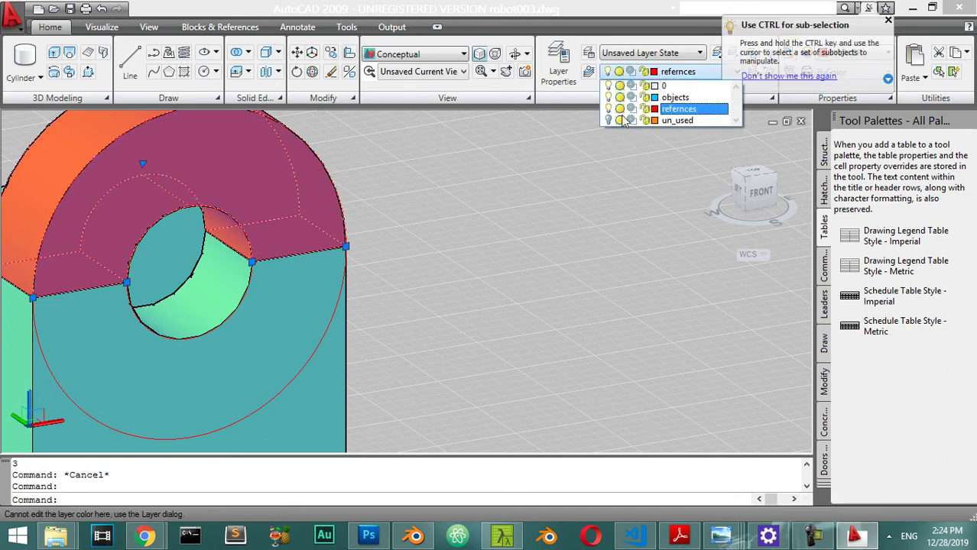
click(688, 109)
scroll(266, 256, down, 5)
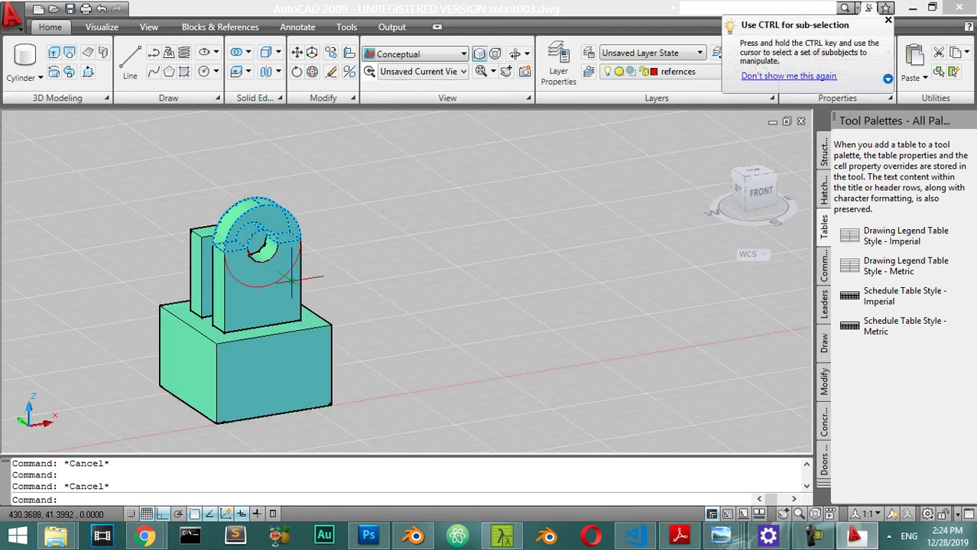
scroll(264, 243, up, 3)
key(Escape)
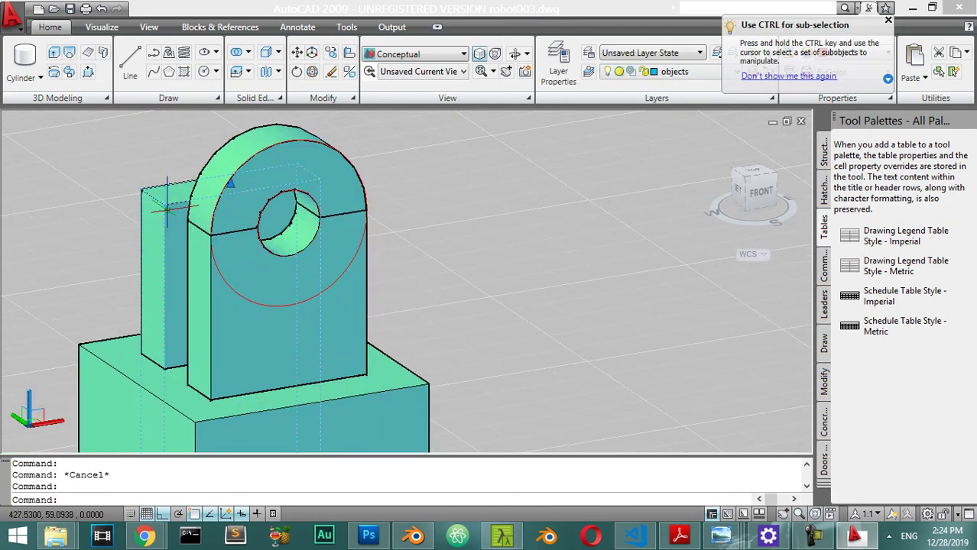
Step: Union the ring solid with the slab below it
click(248, 53)
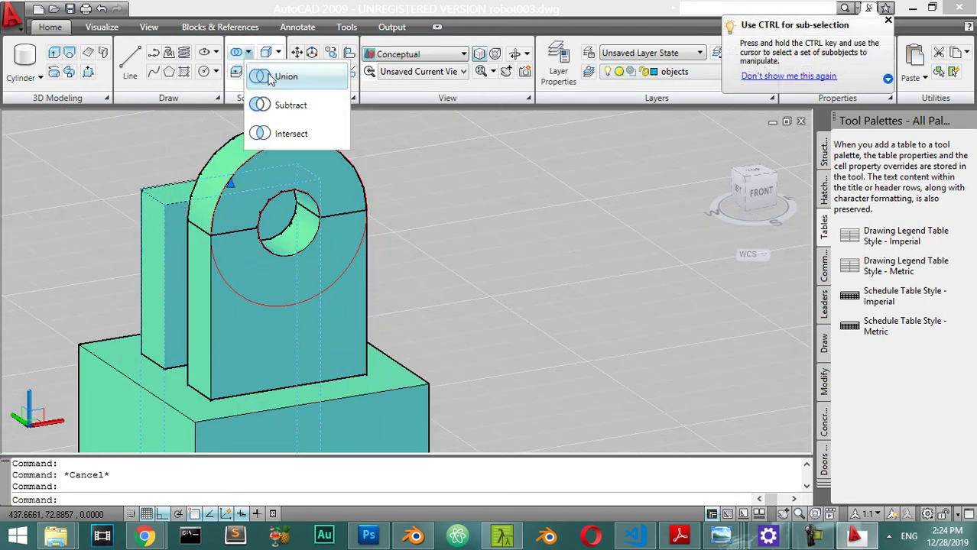
click(281, 97)
click(232, 152)
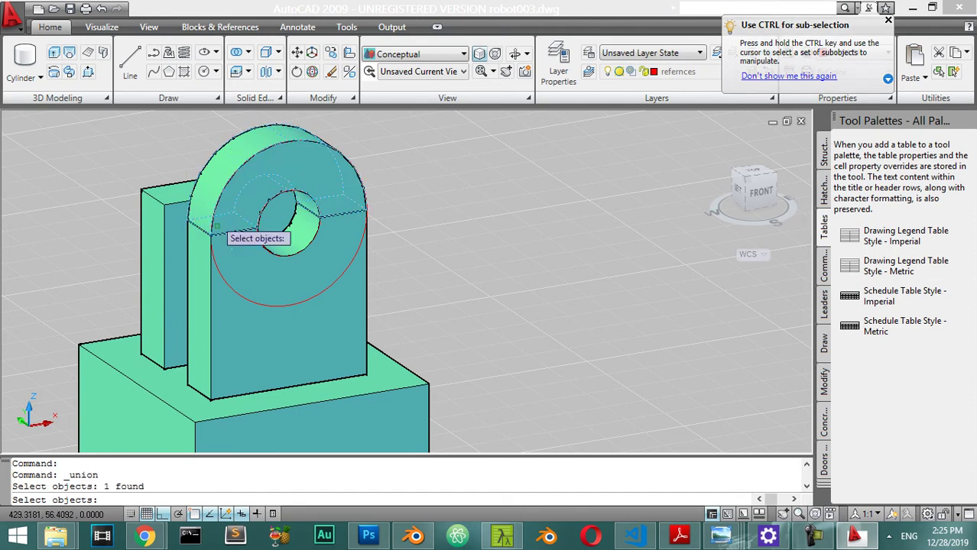
click(206, 311)
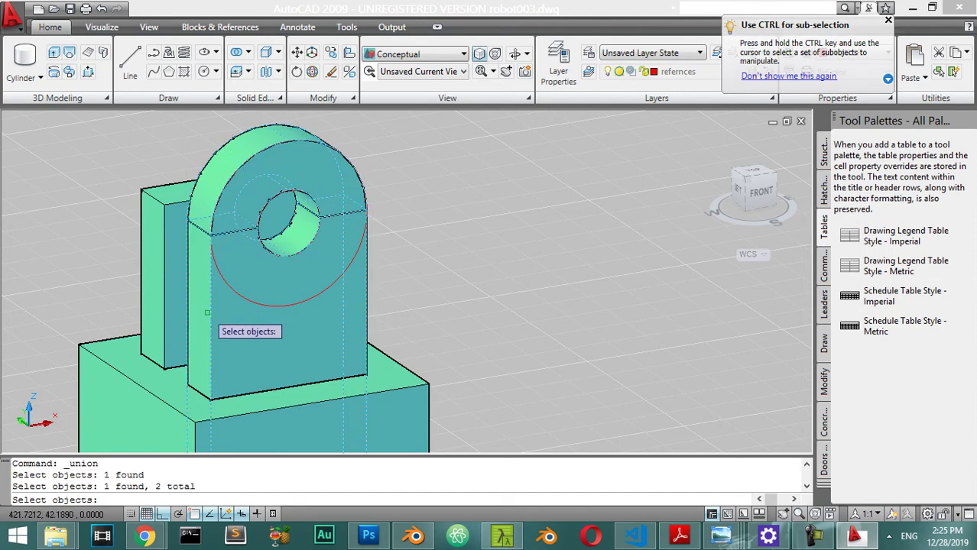
click(248, 52)
click(237, 71)
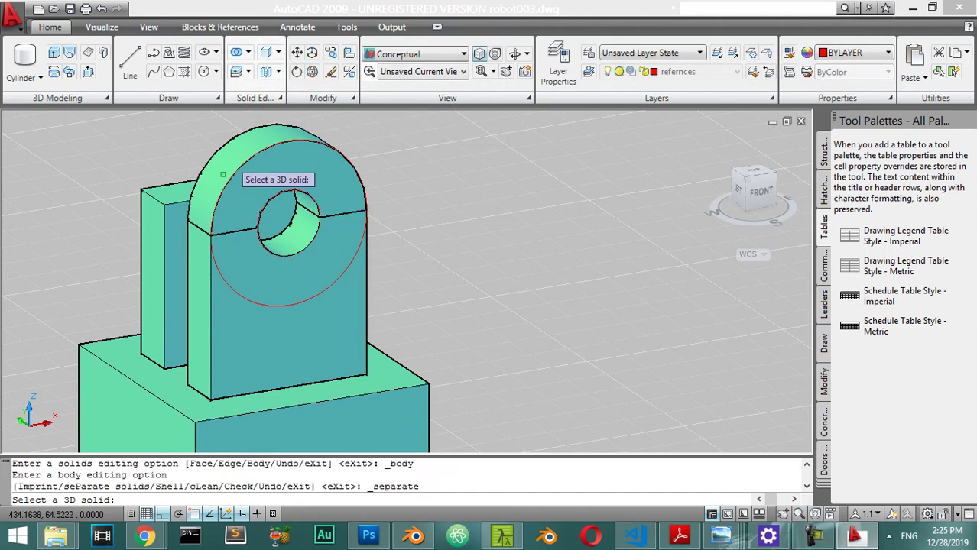
key(Escape)
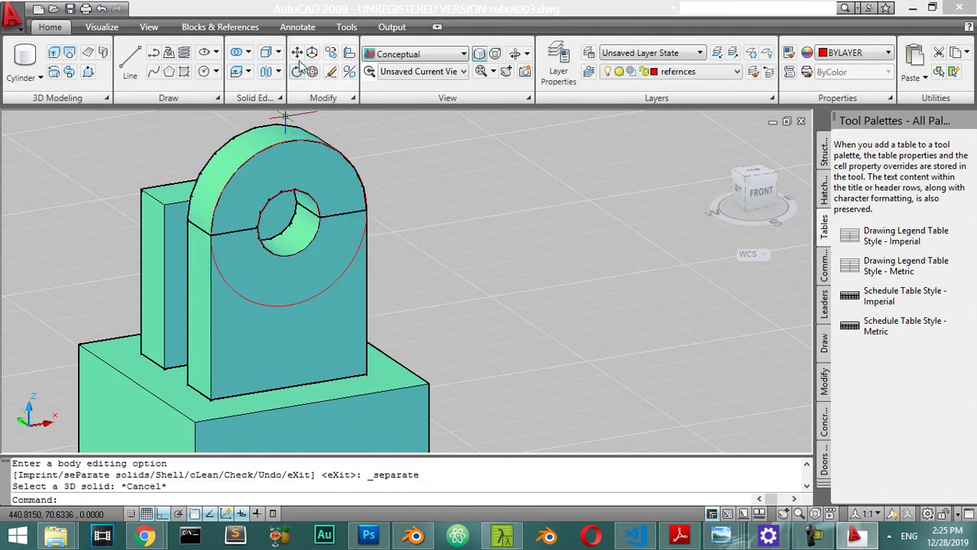
Step: Union the base box with the remaining plate
click(248, 52)
click(283, 100)
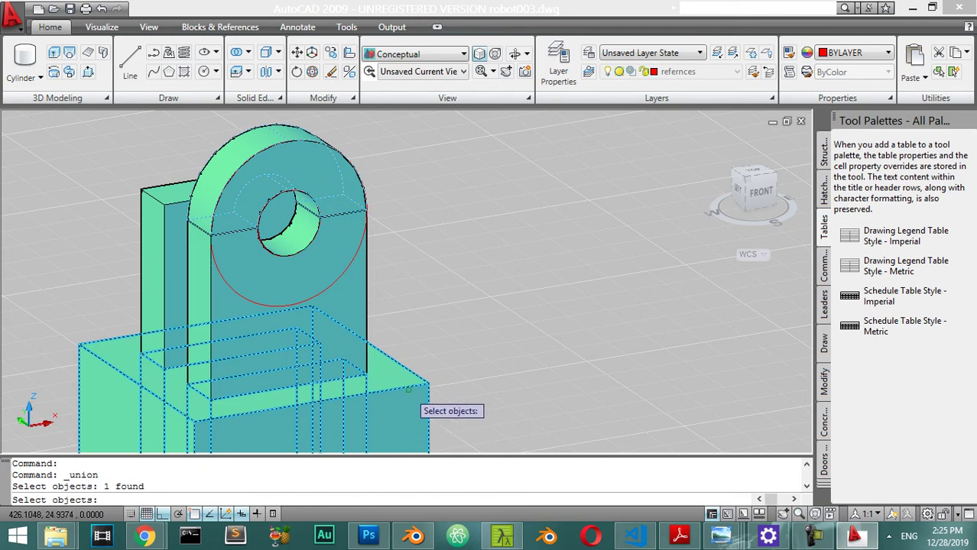
click(351, 395)
click(201, 312)
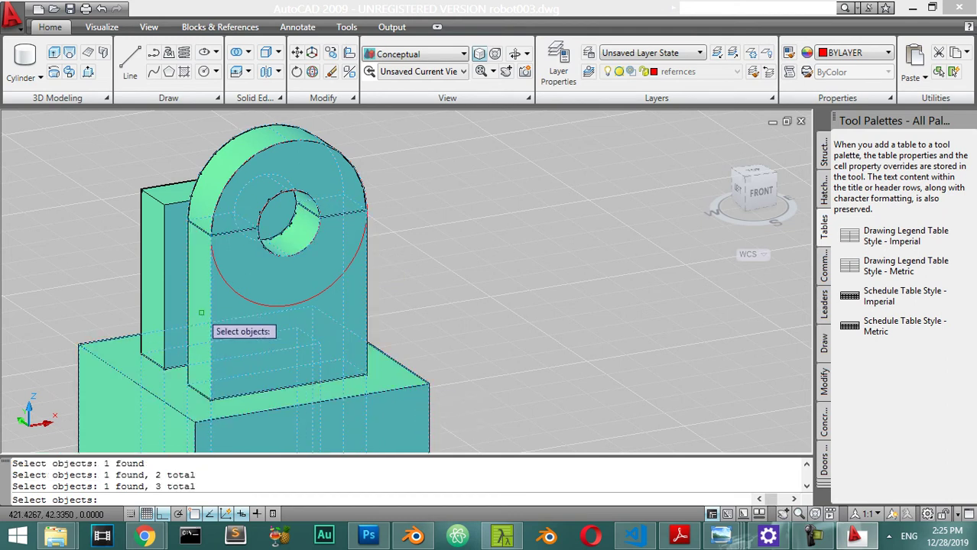
key(Return)
Step: Union the merged solid with the left block into one solid
click(149, 240)
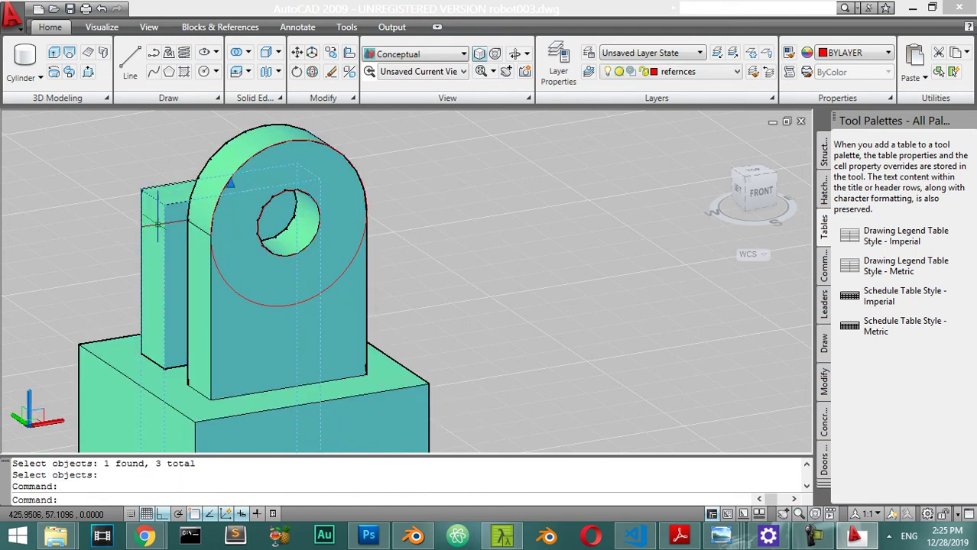
click(247, 52)
click(263, 77)
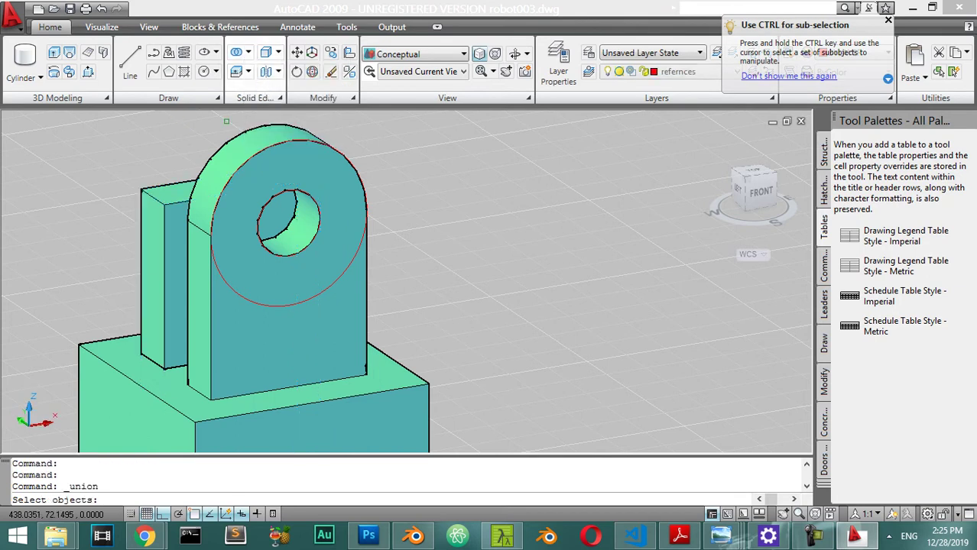
click(155, 277)
click(142, 389)
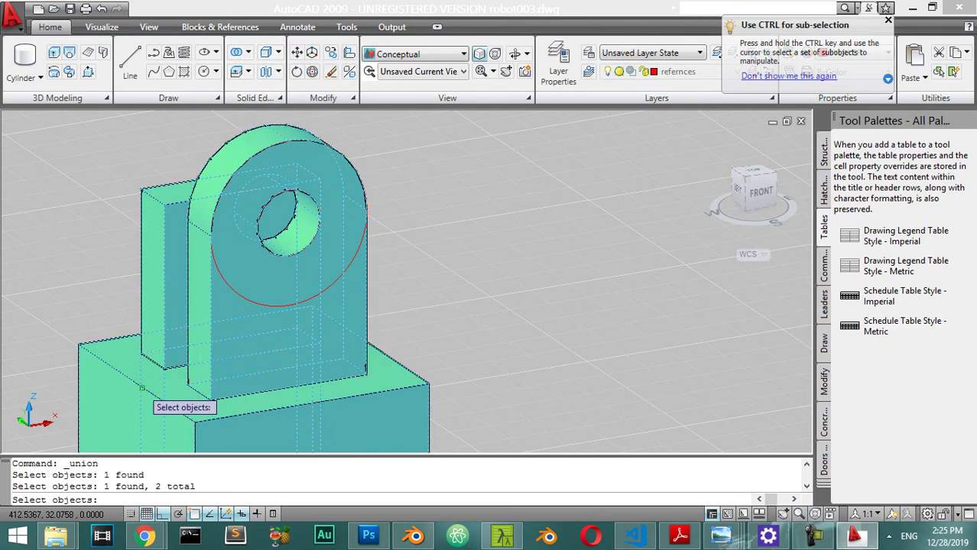
key(Return)
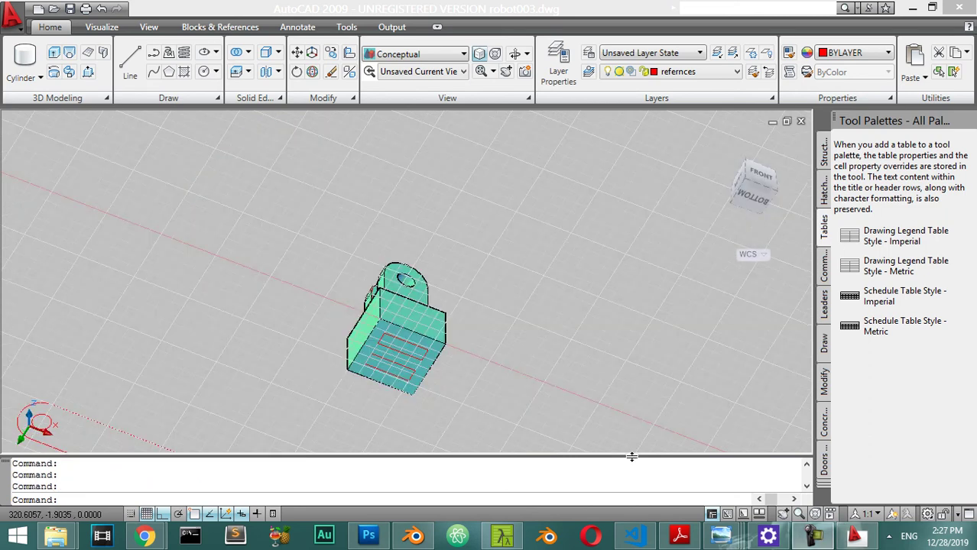
text(mi)
key(Return)
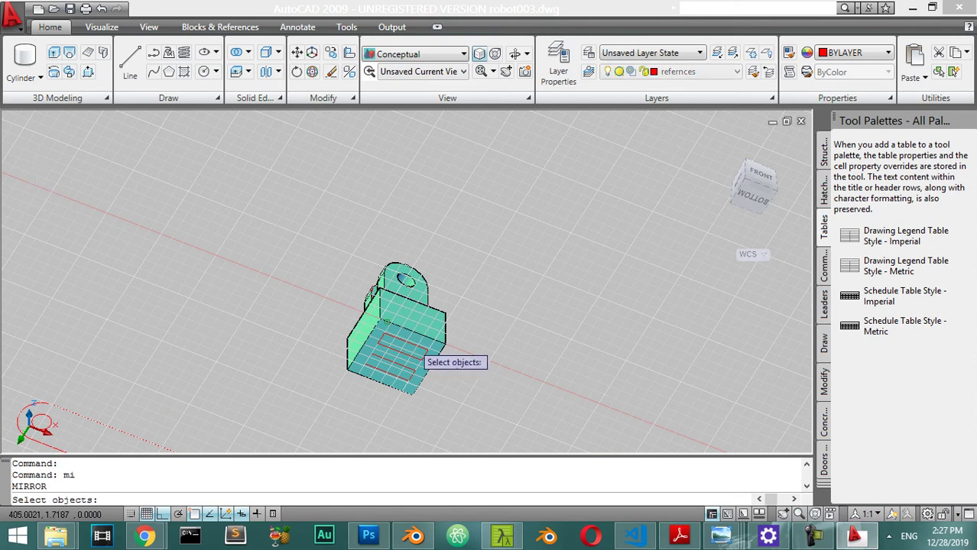
click(403, 343)
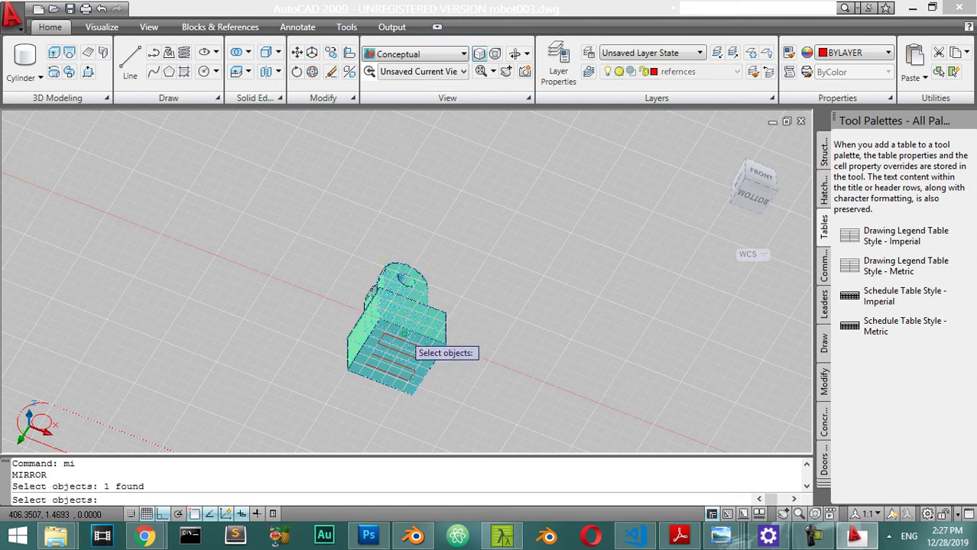
key(Return)
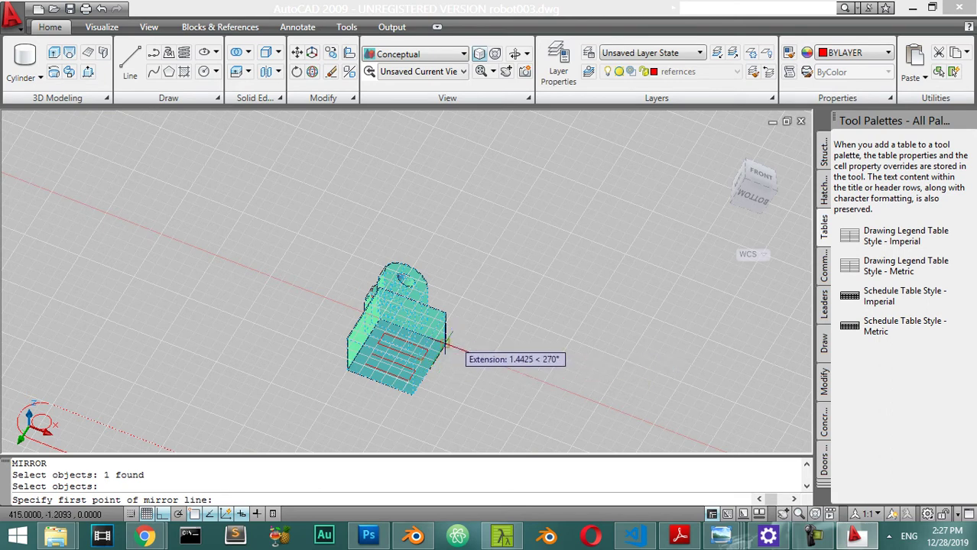
click(447, 337)
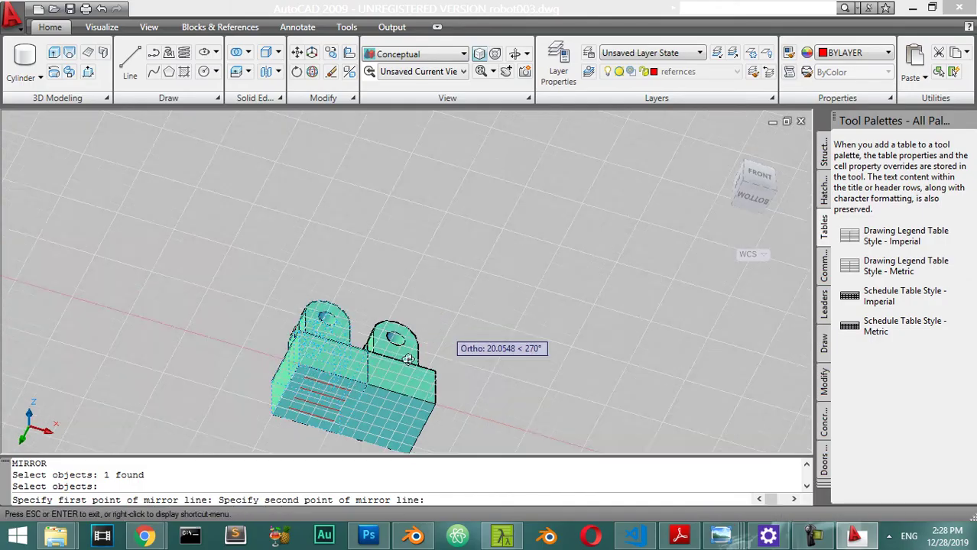
mouse_move(441, 324)
shift+middle_down()
mouse_move(413, 386)
mouse_move(428, 222)
mouse_move(397, 348)
mouse_move(289, 413)
shift+middle_up()
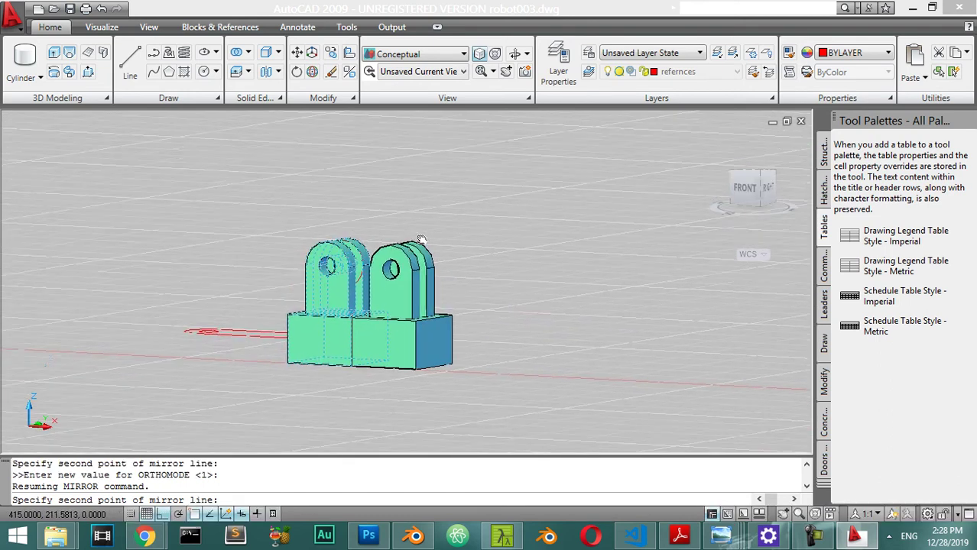
scroll(428, 199, up, 4)
shift+middle_drag(428, 199, 405, 286)
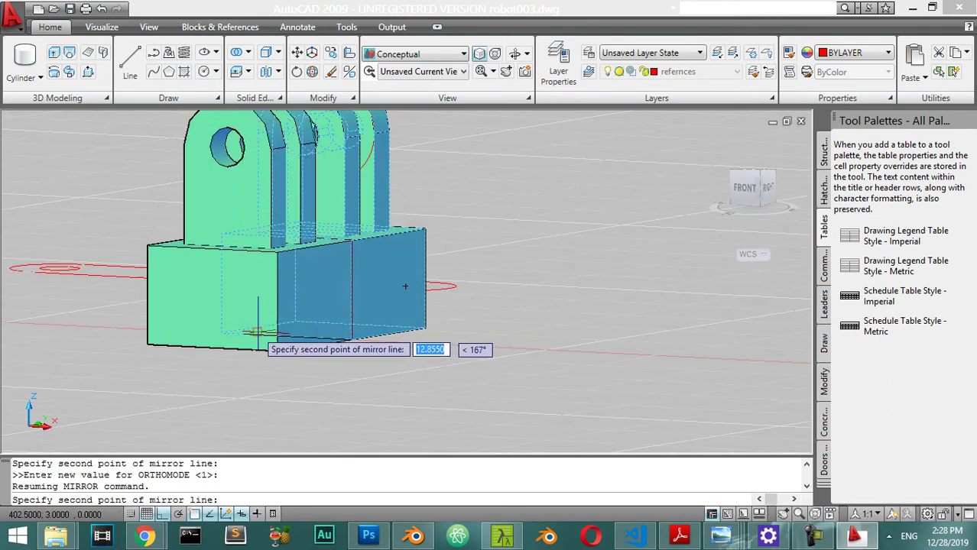
shift+middle_drag(222, 332, 334, 328)
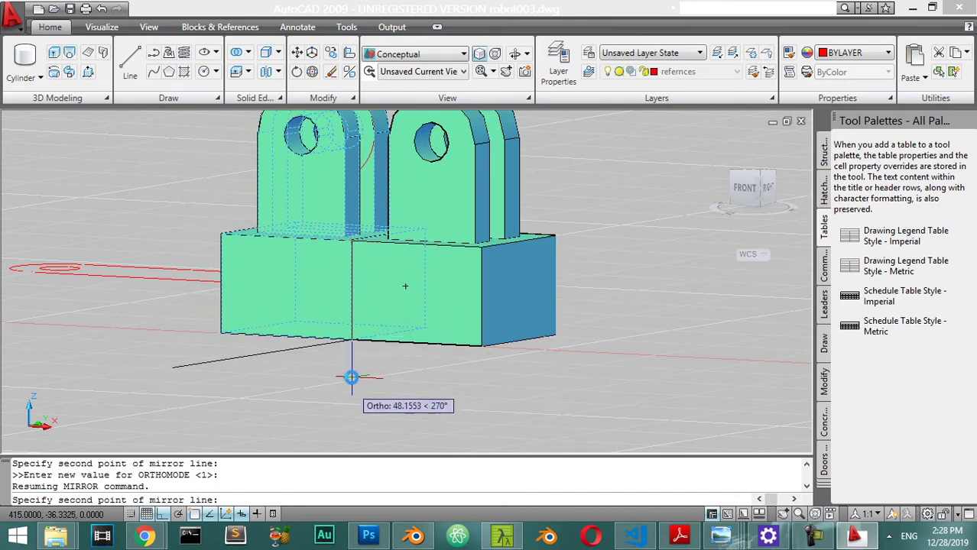
key(F8)
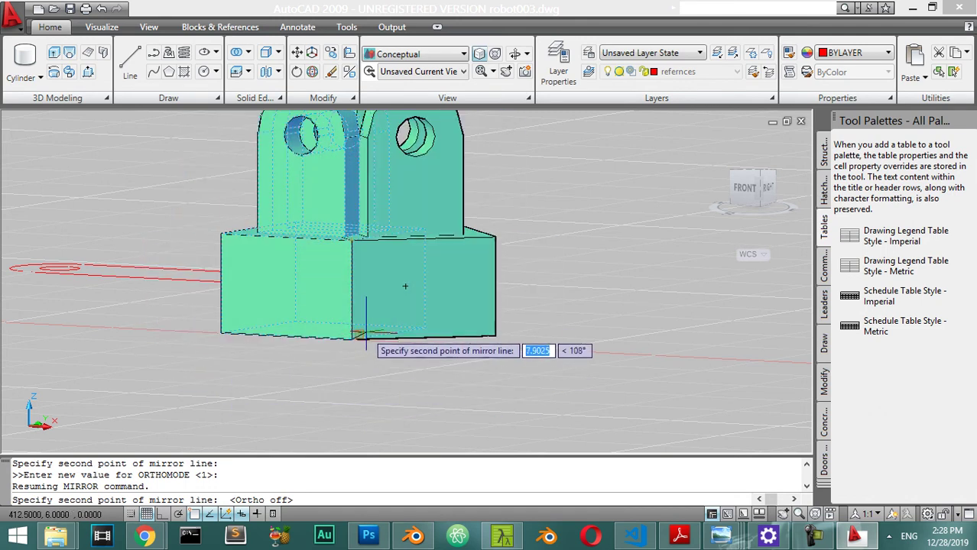
key(Escape)
click(354, 241)
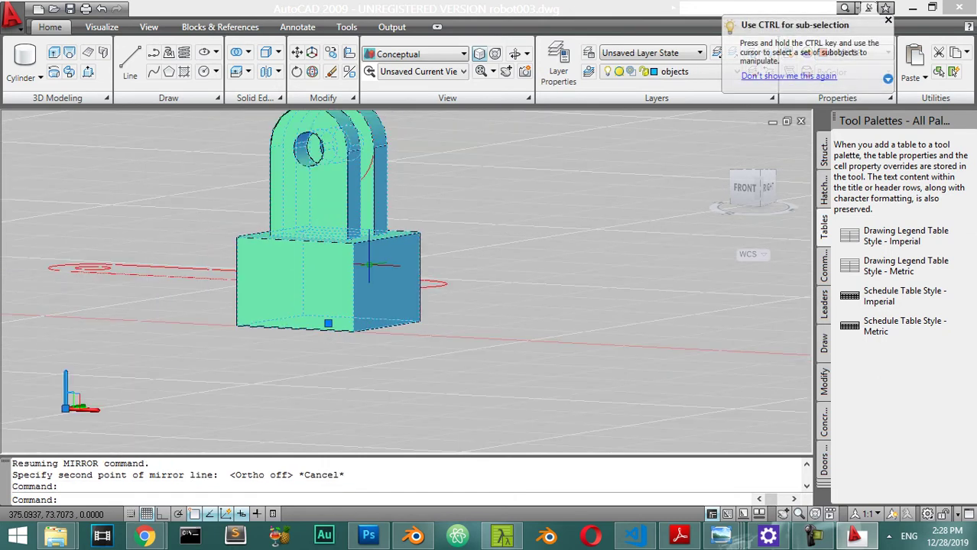
scroll(370, 265, up, 1)
scroll(369, 266, down, 3)
mouse_move(370, 265)
shift+middle_down()
mouse_move(396, 190)
mouse_move(289, 369)
mouse_move(351, 313)
shift+middle_up()
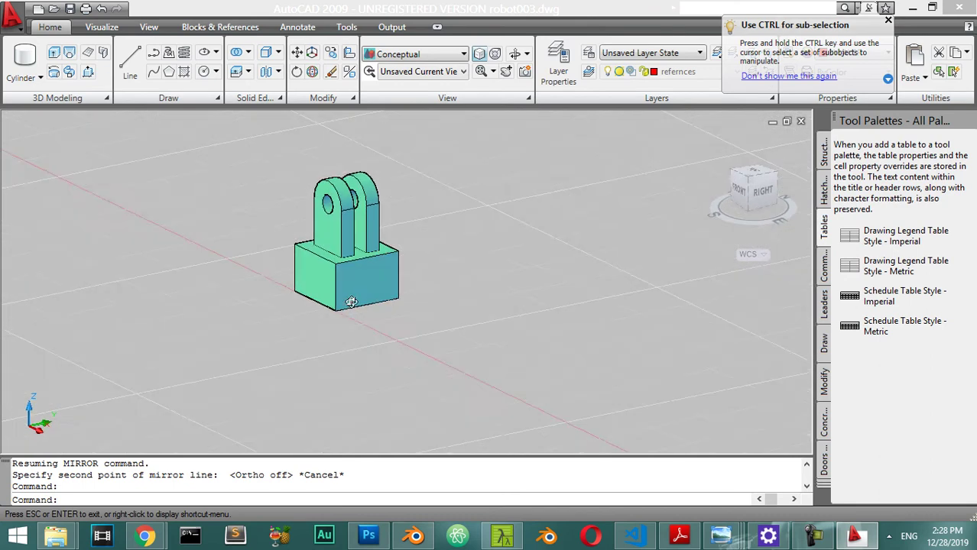
scroll(351, 283, up, 3)
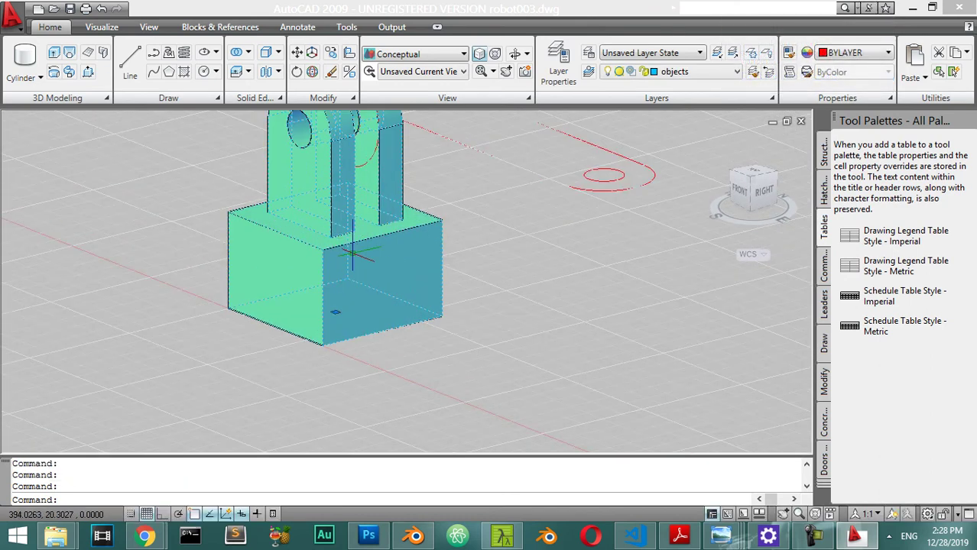
Step: Copy the connector directly beneath the original
text(co)
key(Return)
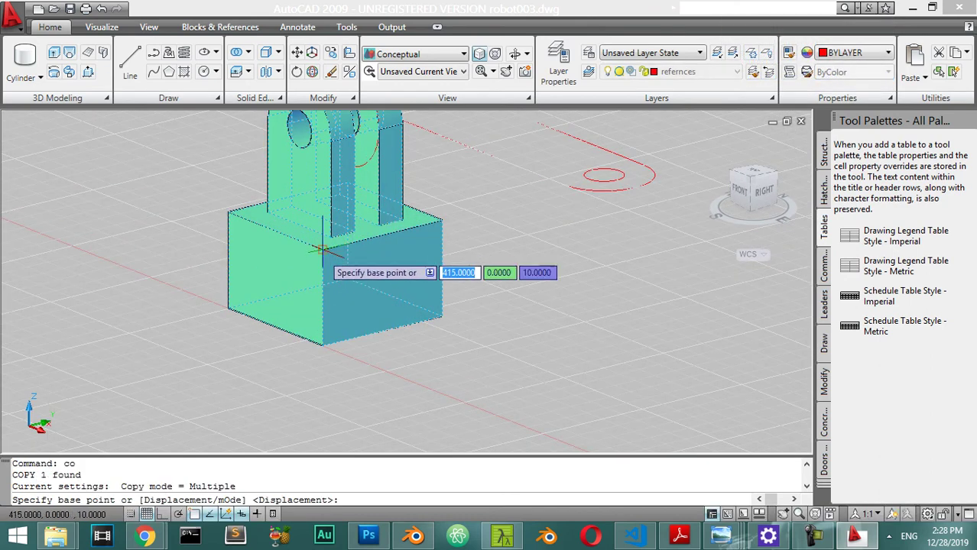
click(321, 250)
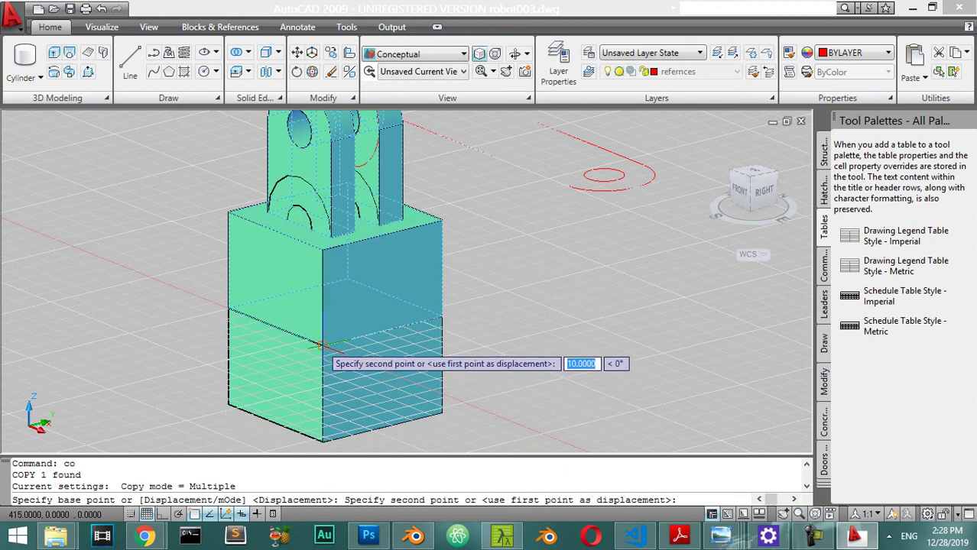
click(321, 345)
key(Escape)
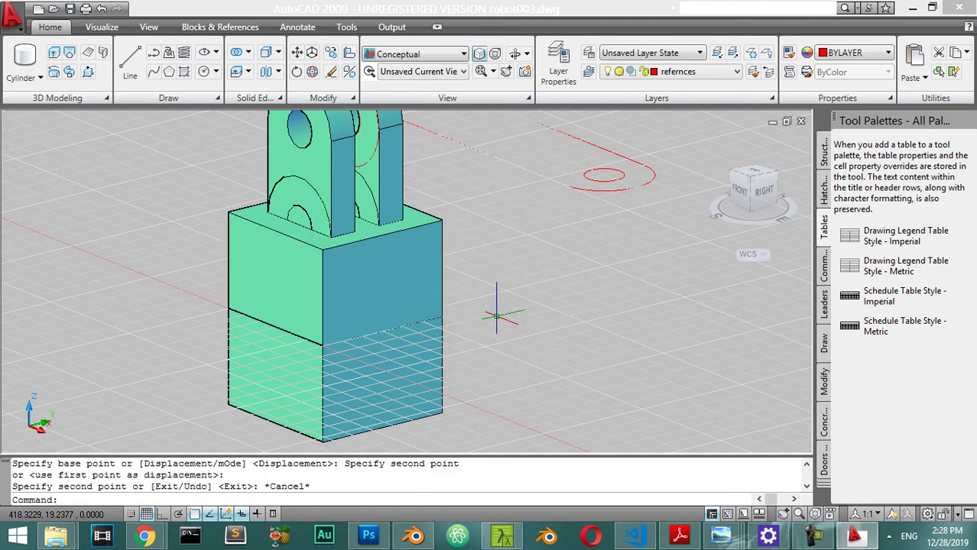
Step: Rotate the lower copy 180° so its lugs point downward
click(359, 360)
text(ro)
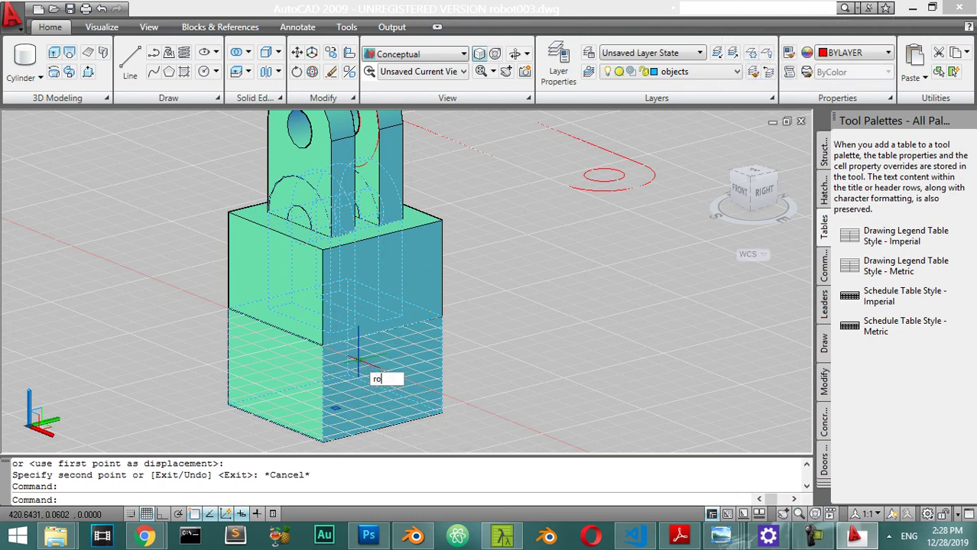
key(Return)
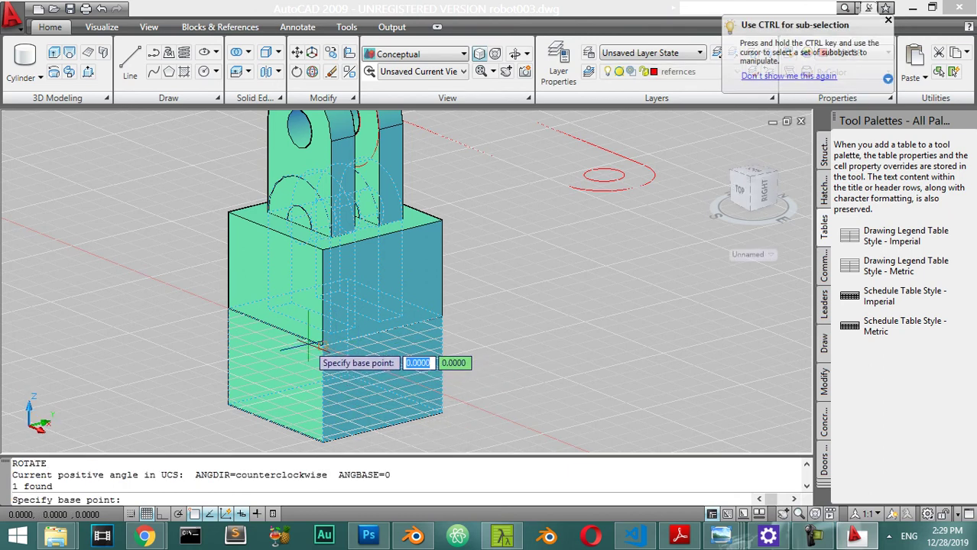
click(321, 348)
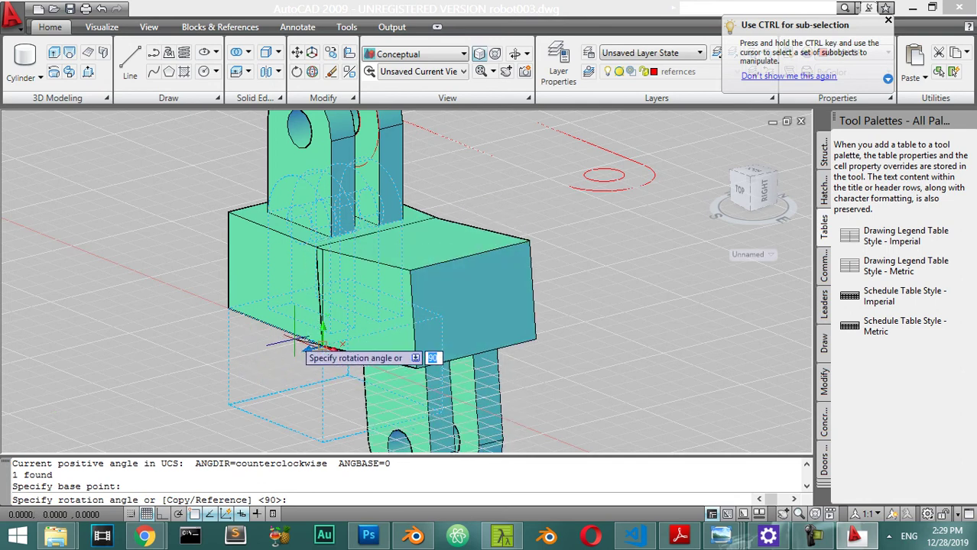
text(0)
key(Return)
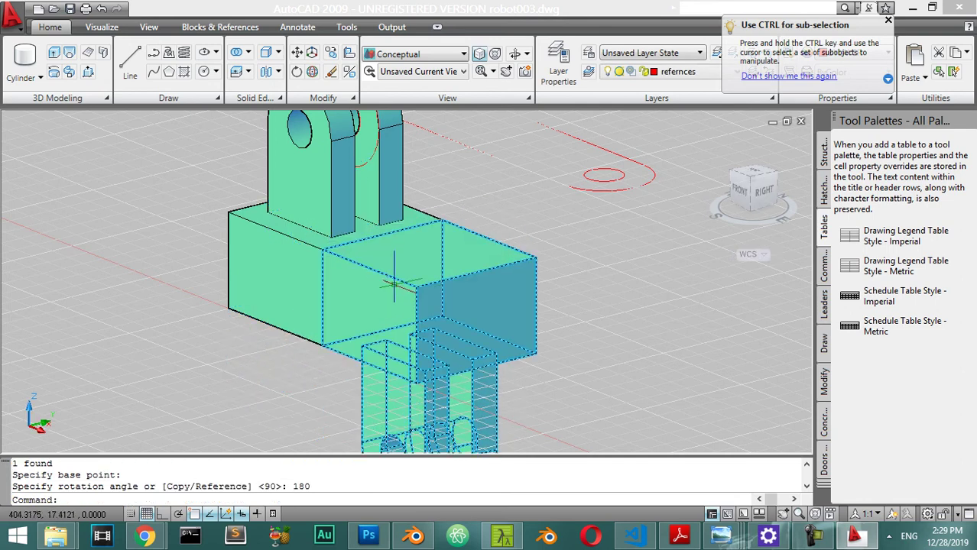
text(m)
Step: Cancel a move of the lower copy and select the upper clevis and block
key(Return)
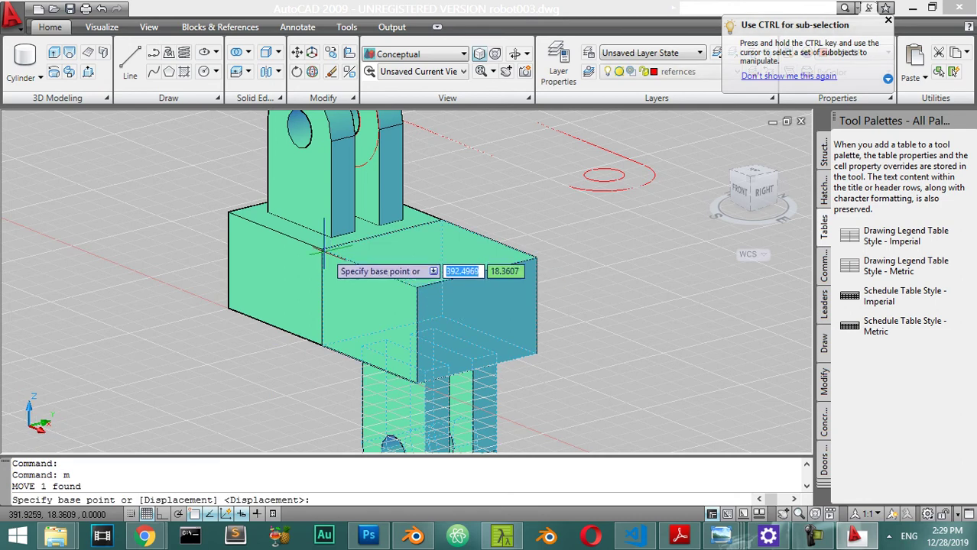
click(325, 266)
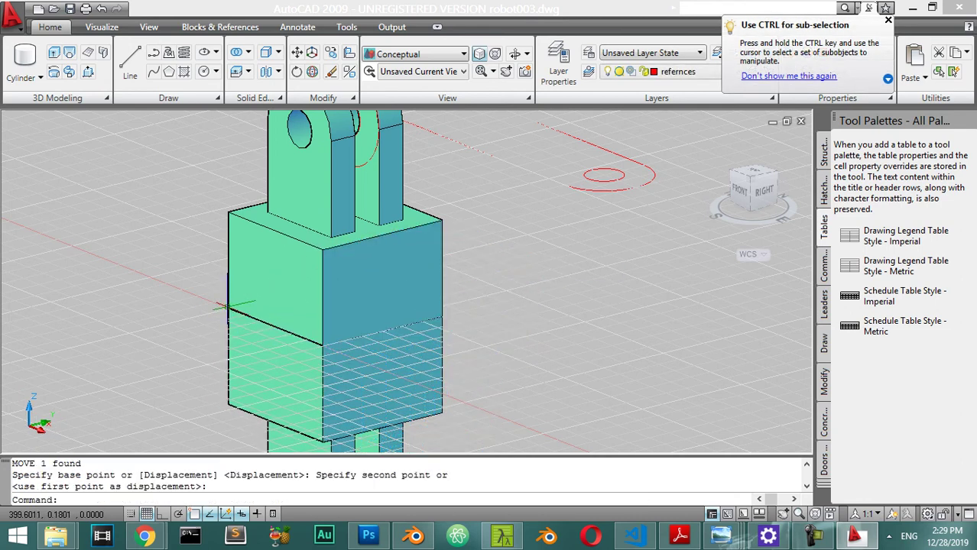
key(Escape)
scroll(457, 298, down, 5)
scroll(457, 298, up, 3)
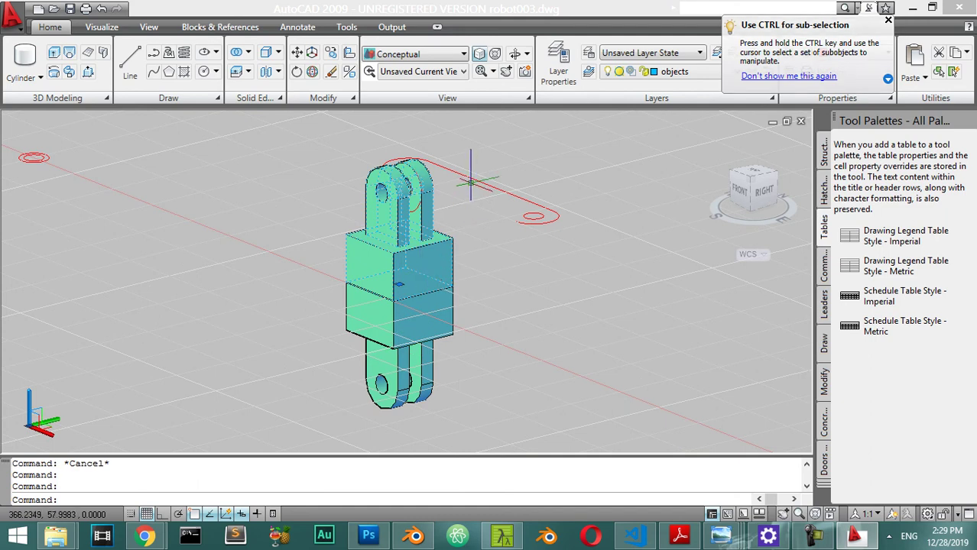
drag(471, 181, 359, 282)
Step: Union the upper and lower halves of the green connector into one solid
key(Escape)
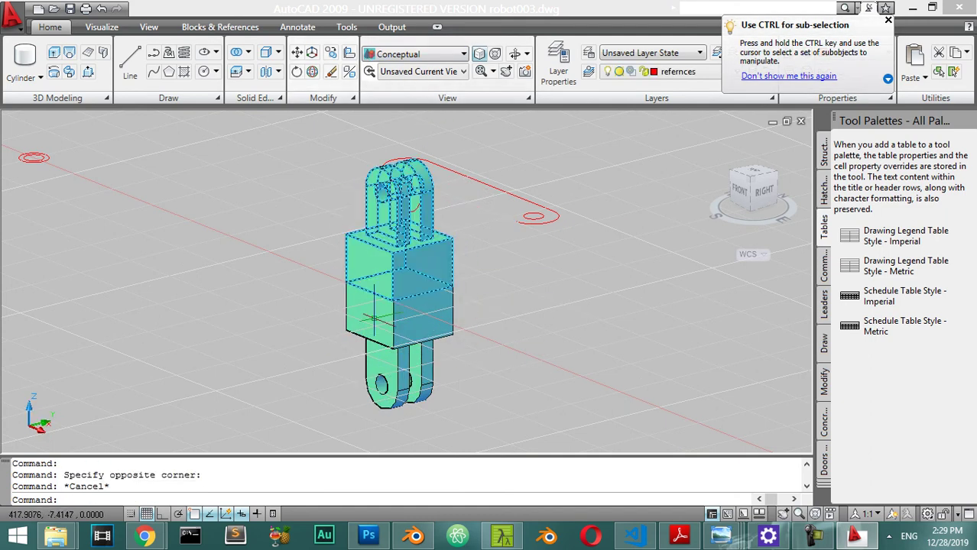
click(249, 52)
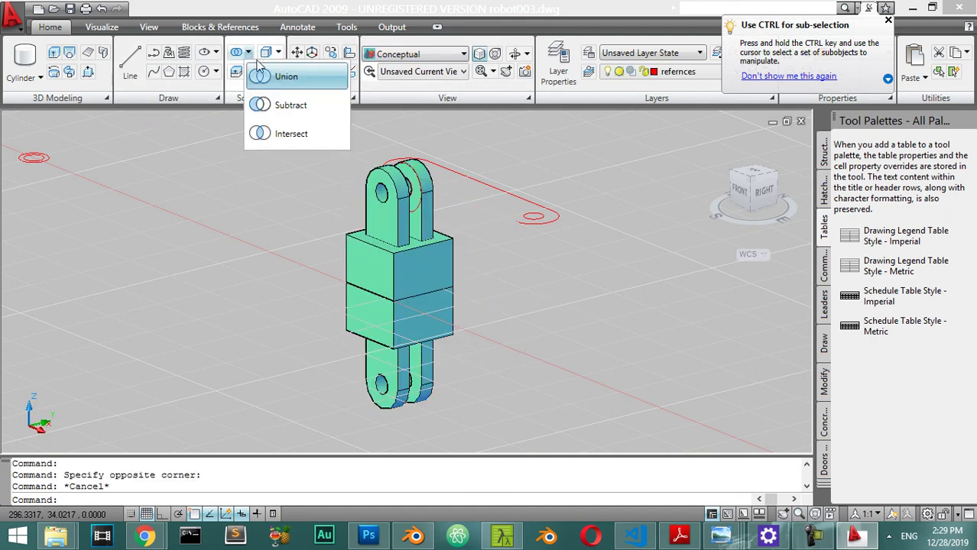
click(283, 74)
click(390, 272)
click(387, 397)
key(Return)
scroll(447, 241, down, 5)
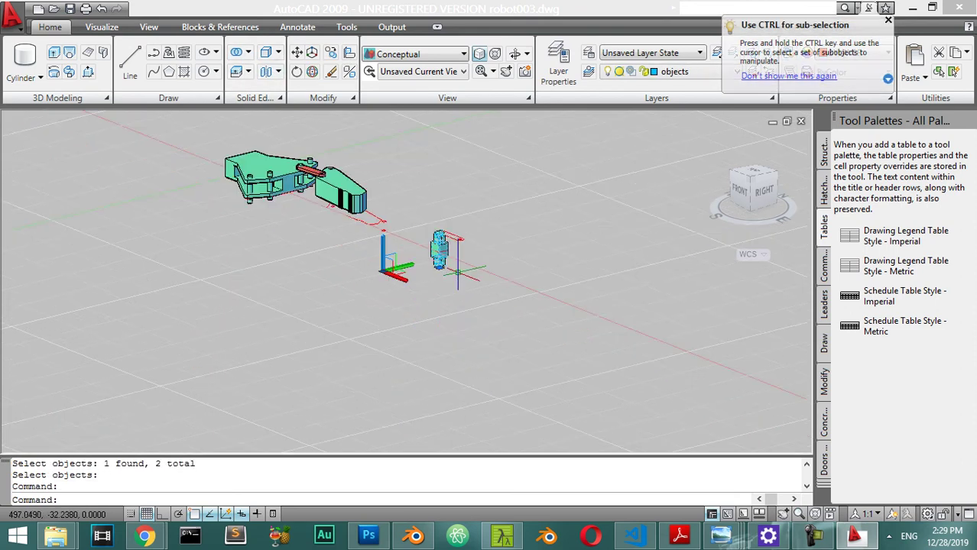
scroll(459, 273, up, 3)
scroll(458, 273, down, 2)
scroll(459, 273, down, 1)
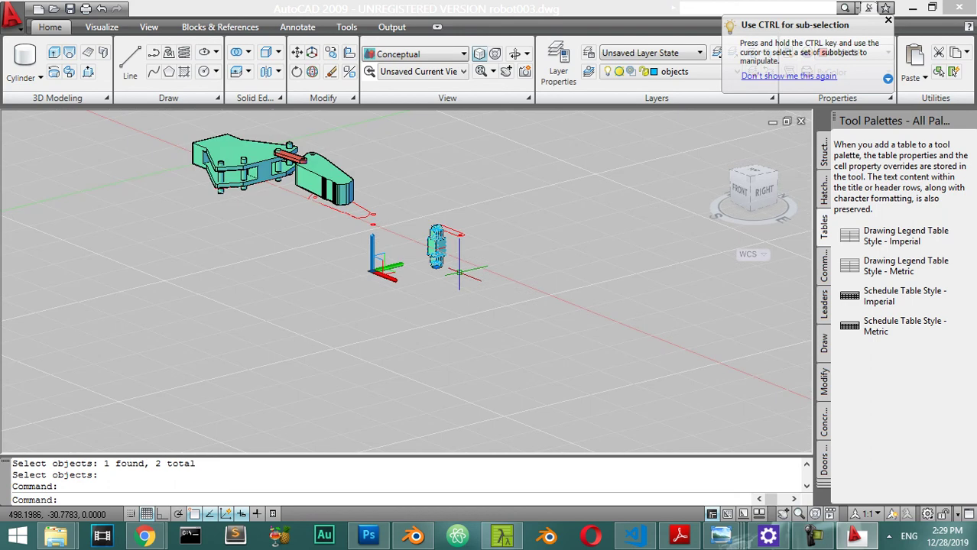
scroll(466, 266, up, 4)
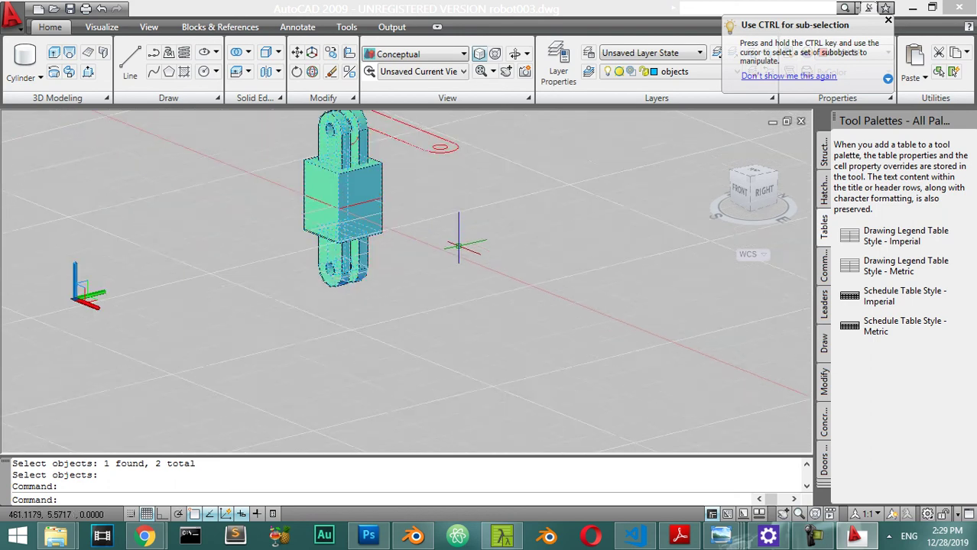
scroll(451, 222, up, 2)
Step: Try rotating the connector while orbiting the view, then abandon that attempt
key(Escape)
text(ro)
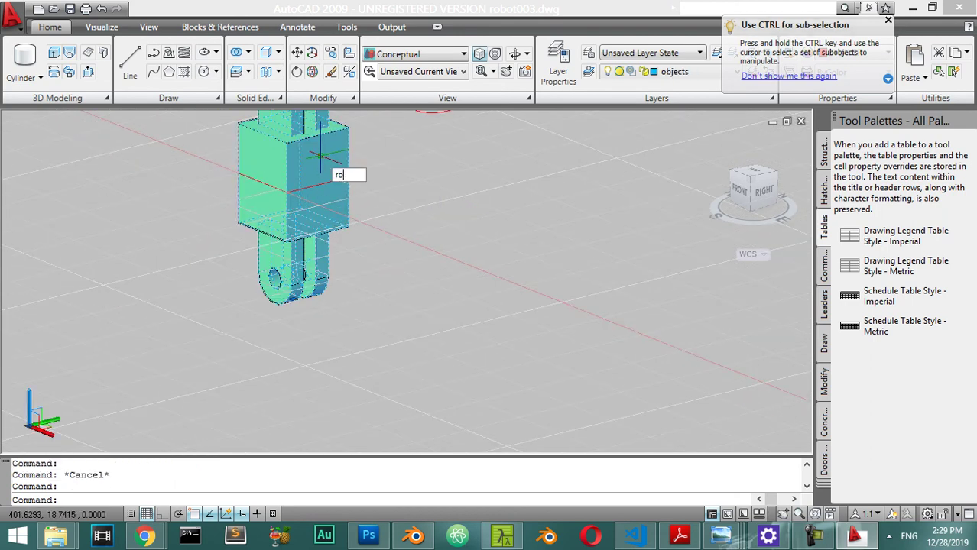
key(Return)
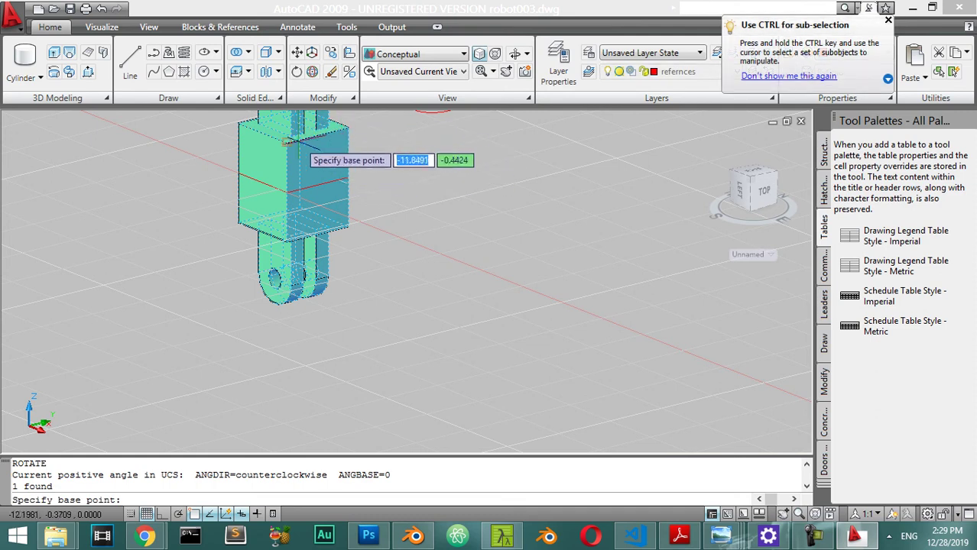
scroll(313, 201, up, 2)
scroll(339, 206, up, 1)
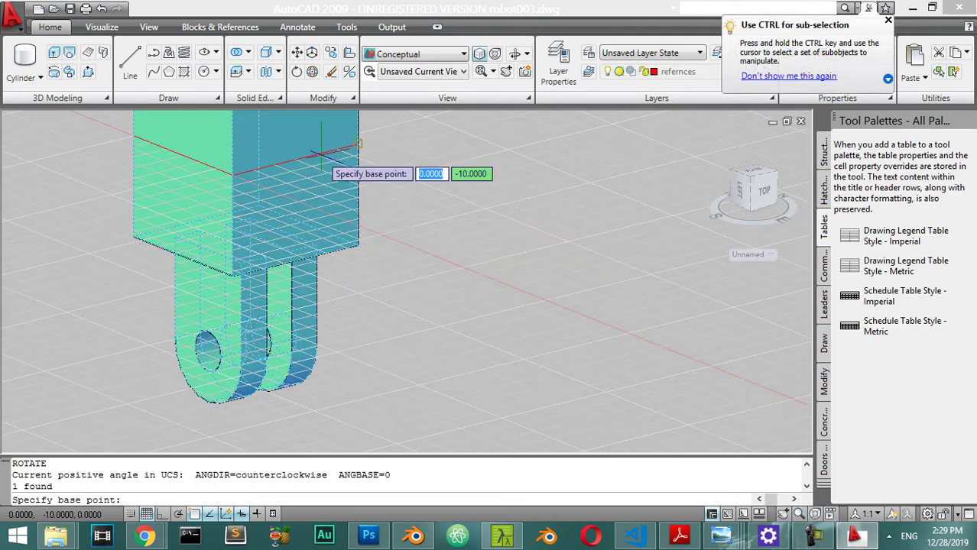
scroll(318, 152, down, 3)
mouse_move(318, 165)
shift+middle_down()
mouse_move(277, 314)
mouse_move(325, 319)
shift+middle_up()
scroll(277, 314, up, 3)
scroll(277, 313, up, 2)
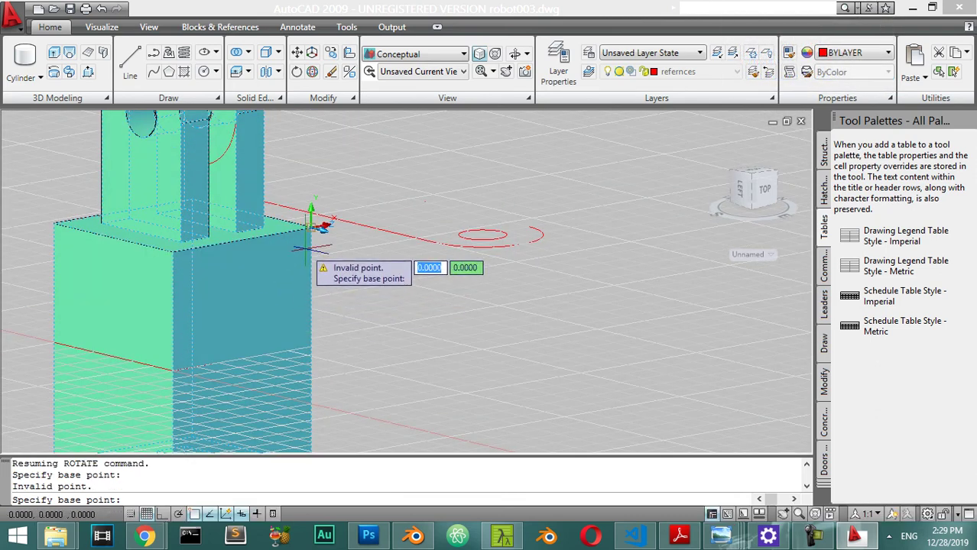
key(Escape)
key(Escape)
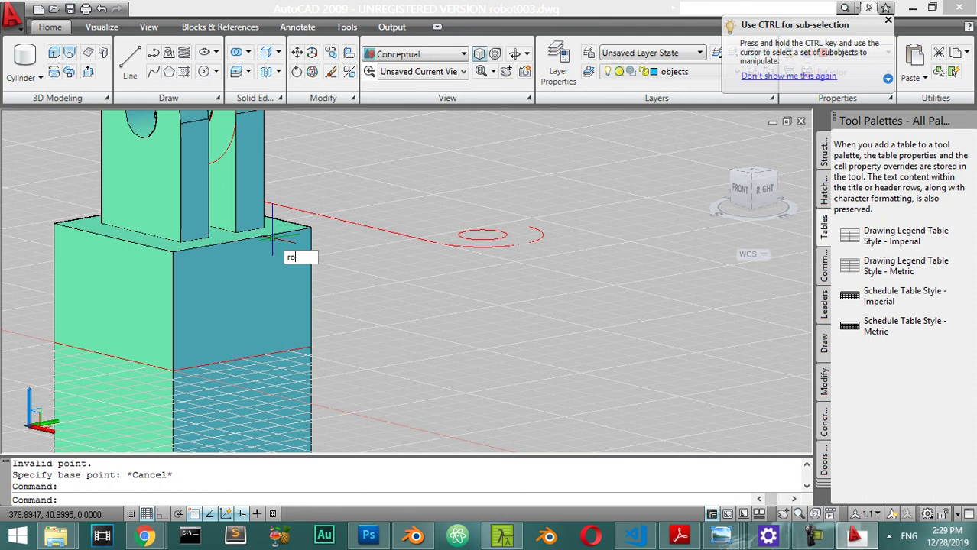
Step: Rotate the connector 90° about the midpoint of its central block edge
key(Return)
shift+right_click(249, 260)
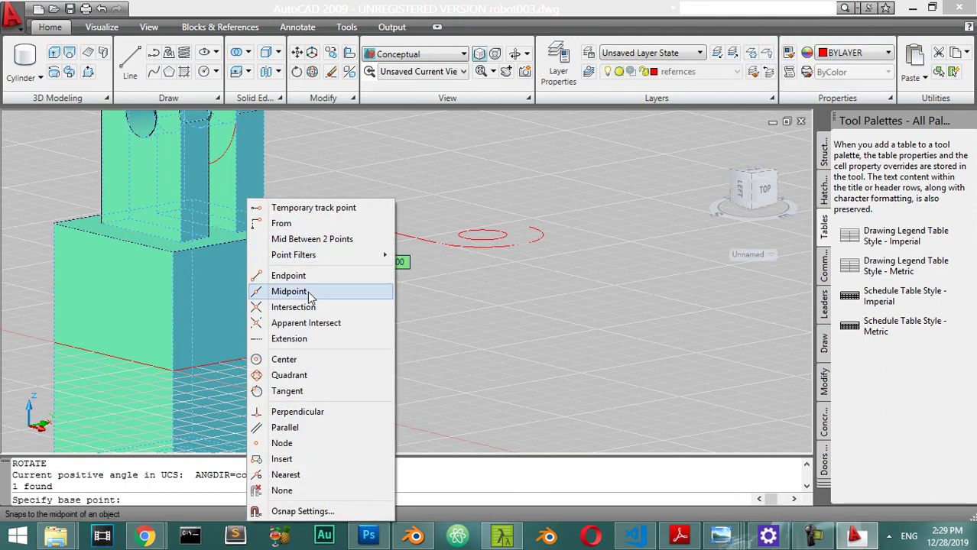
click(289, 291)
click(251, 233)
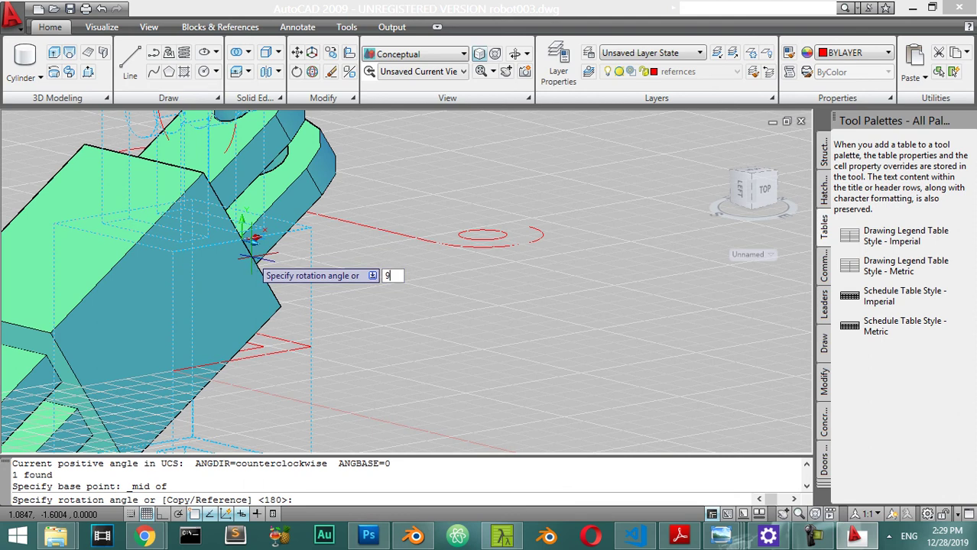
text(0)
key(Return)
key(Escape)
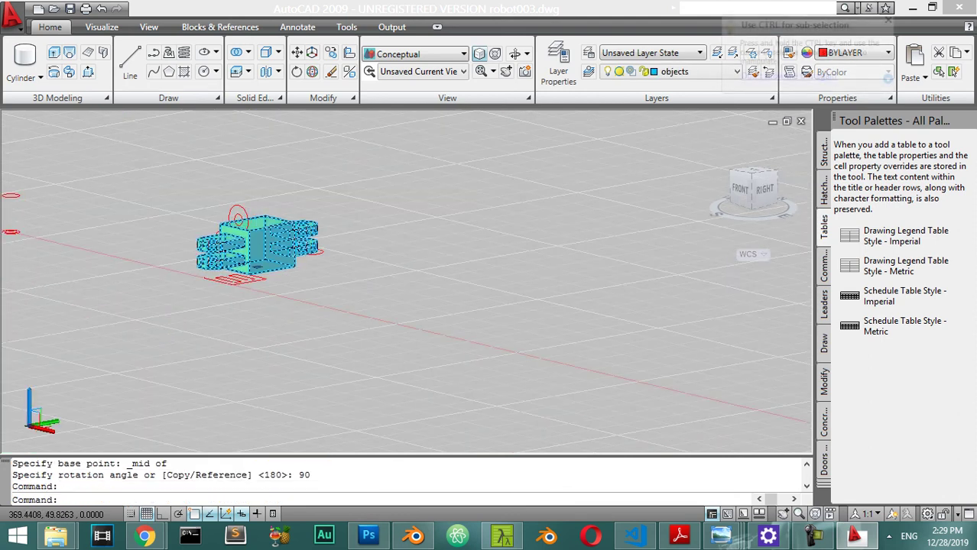
scroll(364, 313, down, 4)
mouse_move(752, 183)
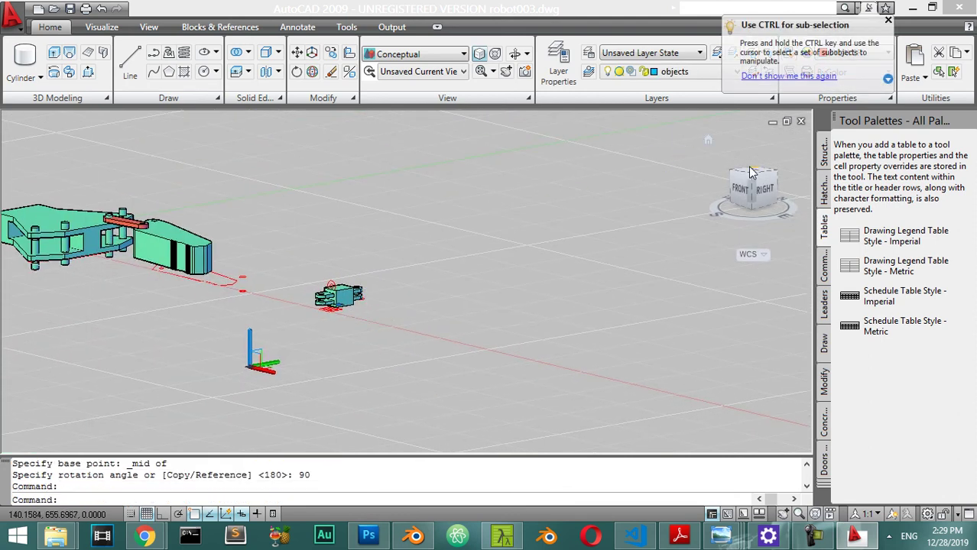
Step: Switch to the top view with north pointing up
click(752, 172)
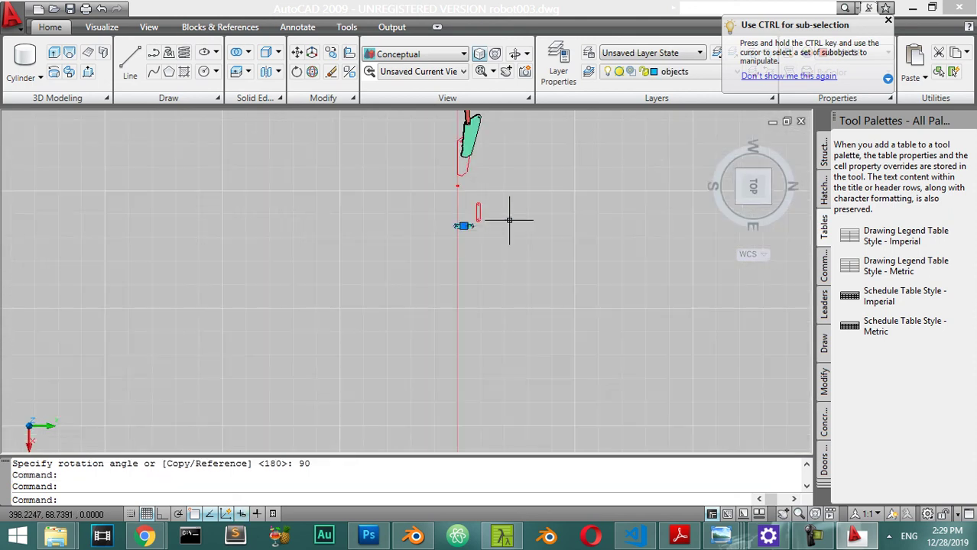
click(781, 141)
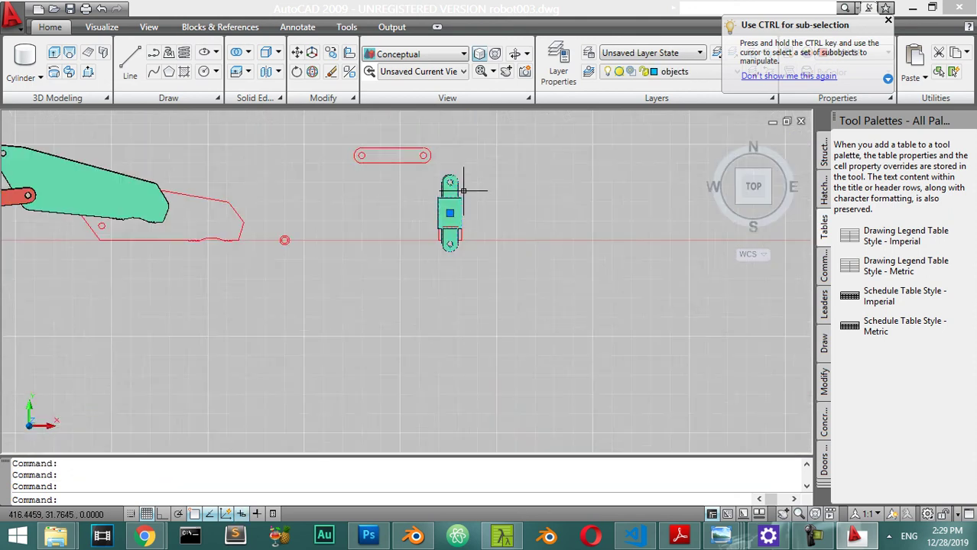
click(504, 181)
key(Escape)
Step: Move the connector onto the base plate and apply the 2D Wireframe visual style
text(m)
key(Return)
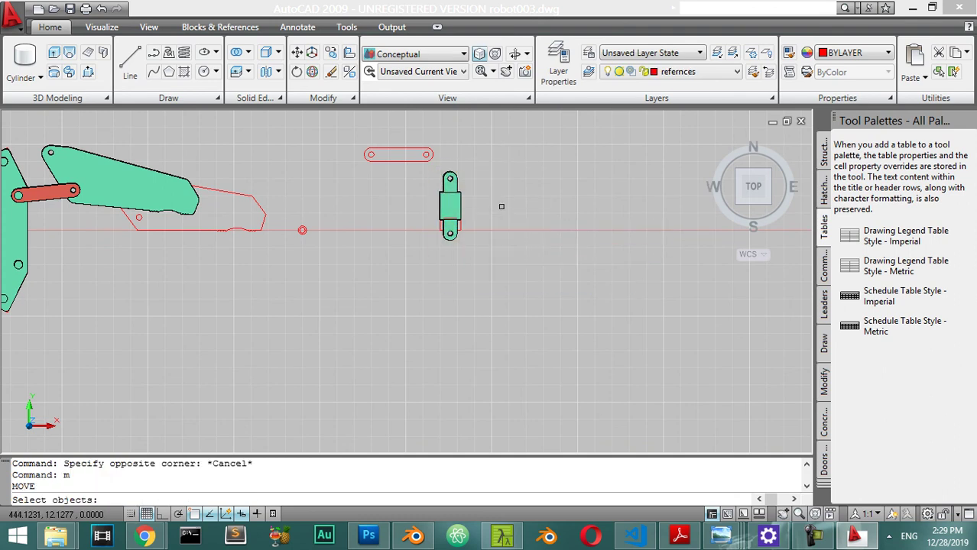
click(448, 198)
key(Return)
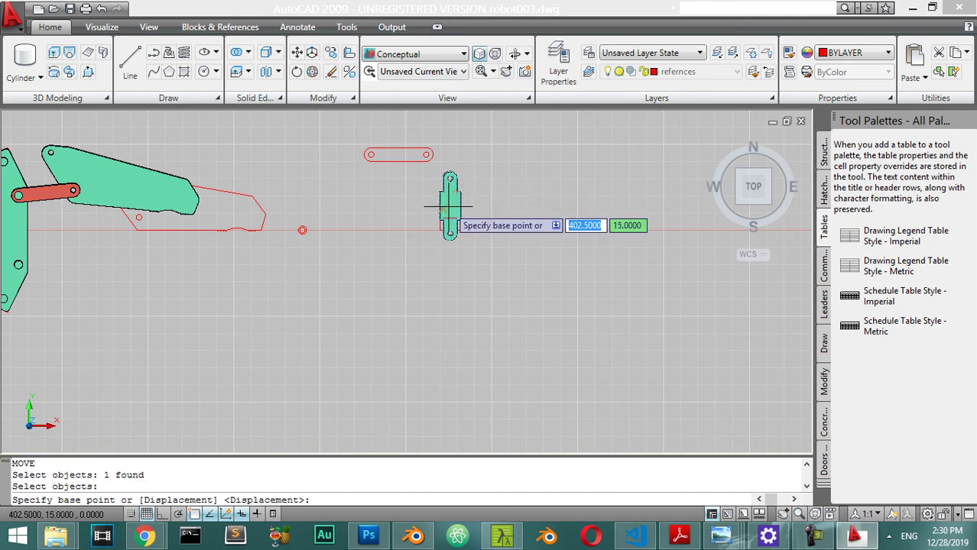
click(448, 207)
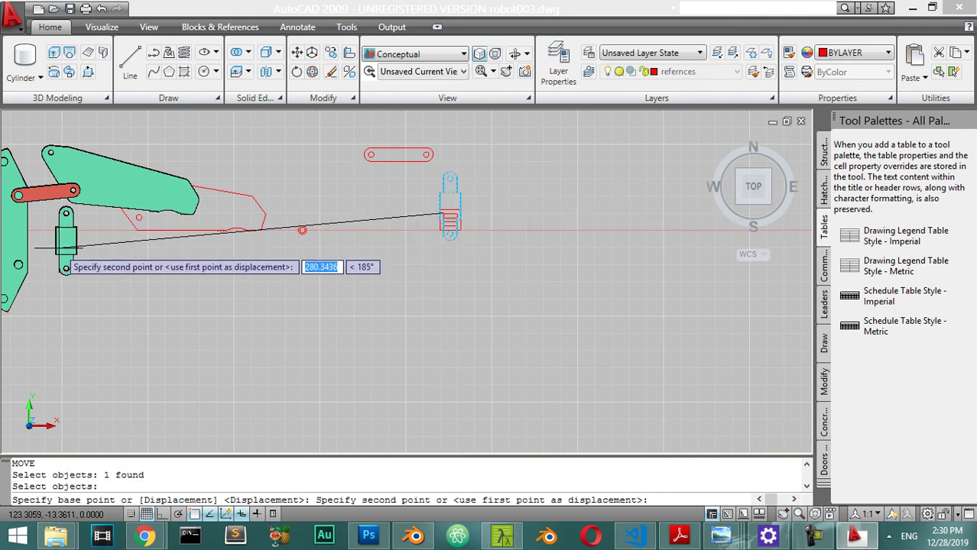
middle_drag(85, 254, 419, 285)
scroll(370, 277, up, 3)
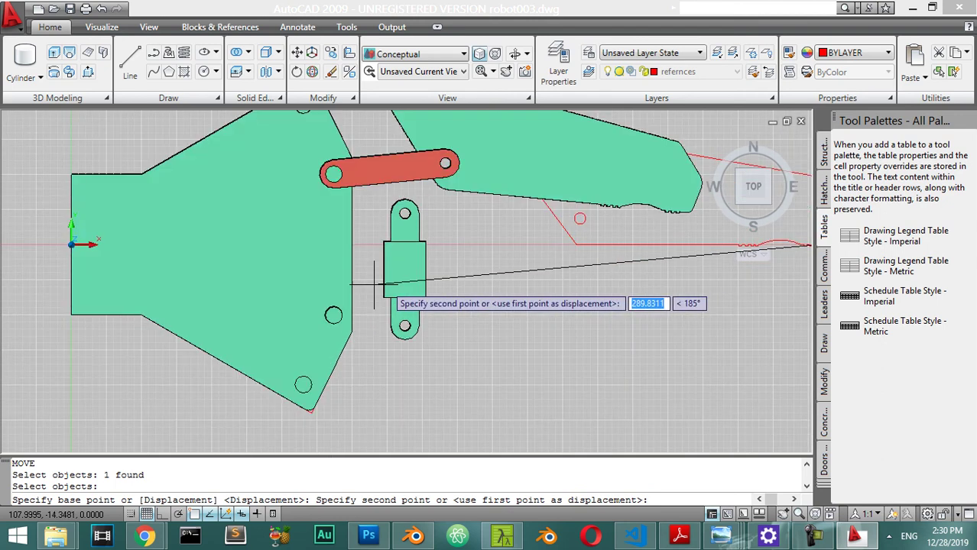
click(185, 260)
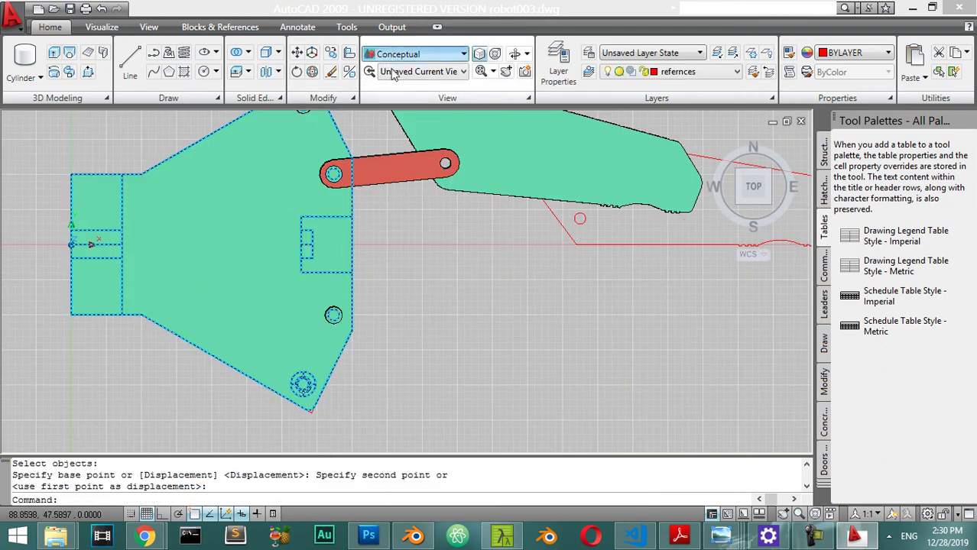
click(417, 54)
click(382, 93)
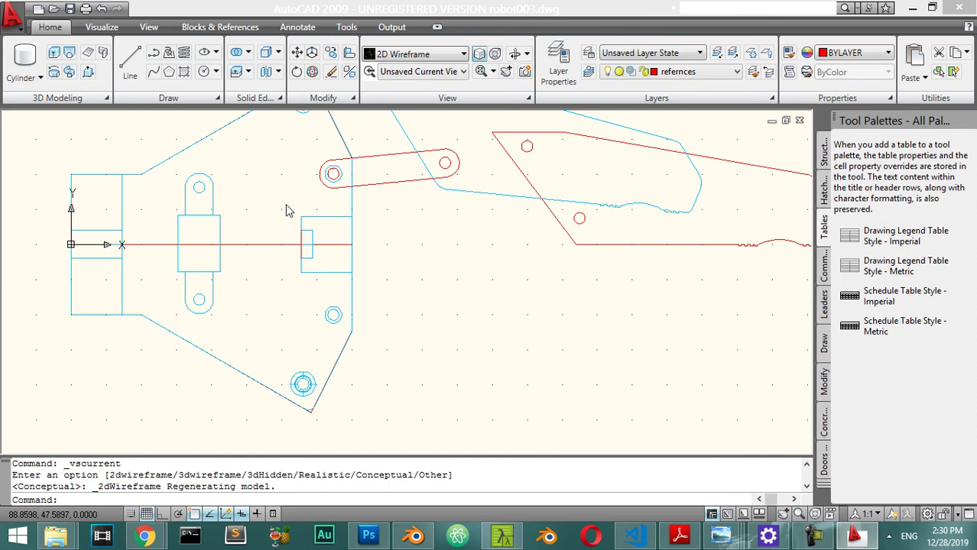
Step: Move the connector further right on the base plate, still straddling the red centre line
click(218, 216)
click(214, 228)
key(Escape)
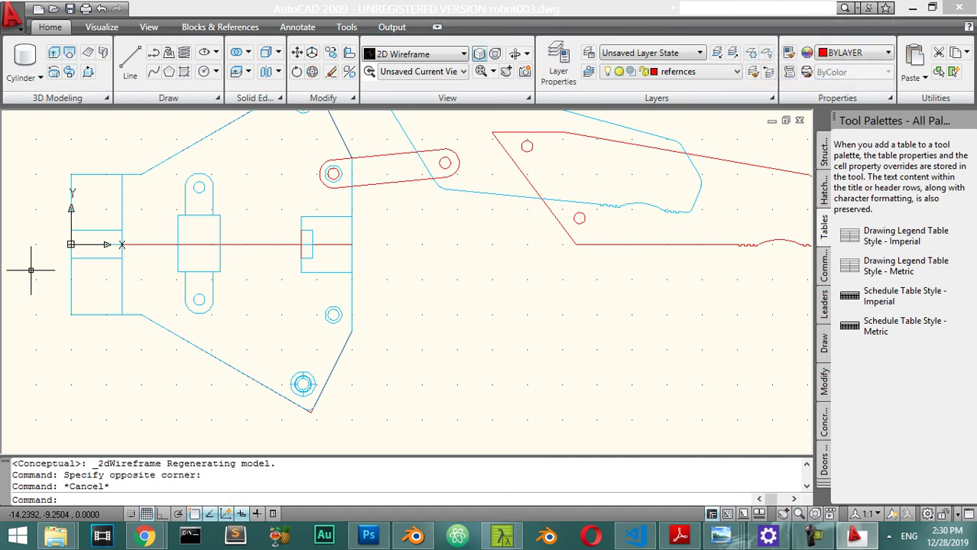
middle_drag(410, 222, 434, 331)
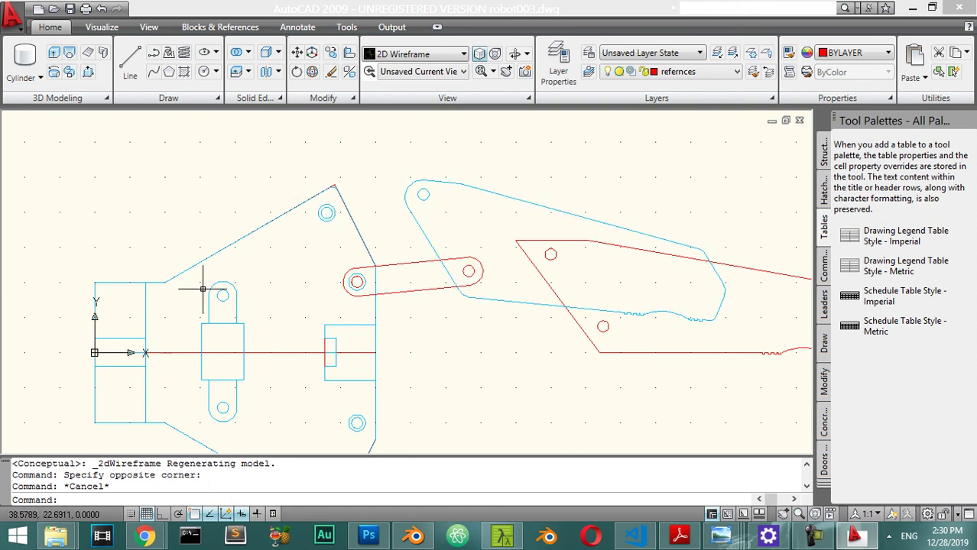
click(238, 313)
text(m)
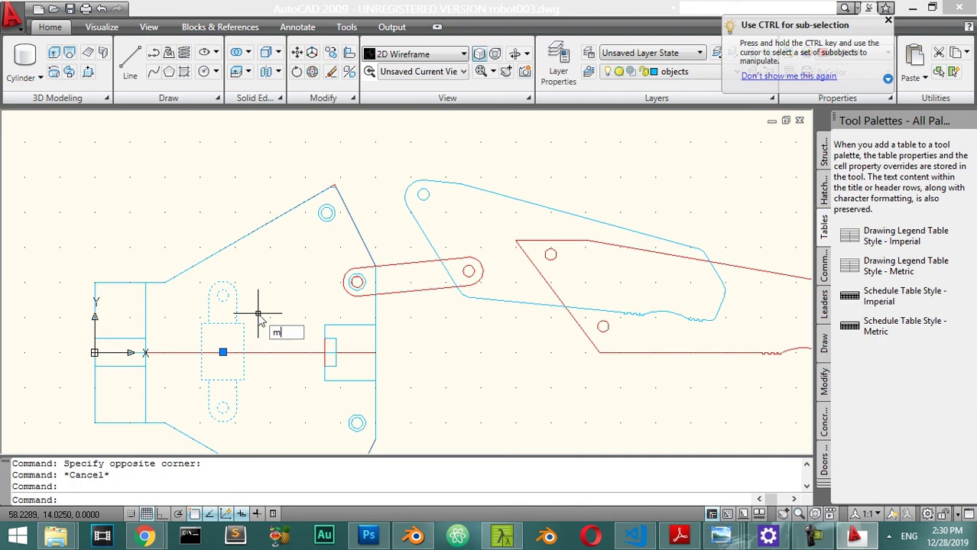
key(Return)
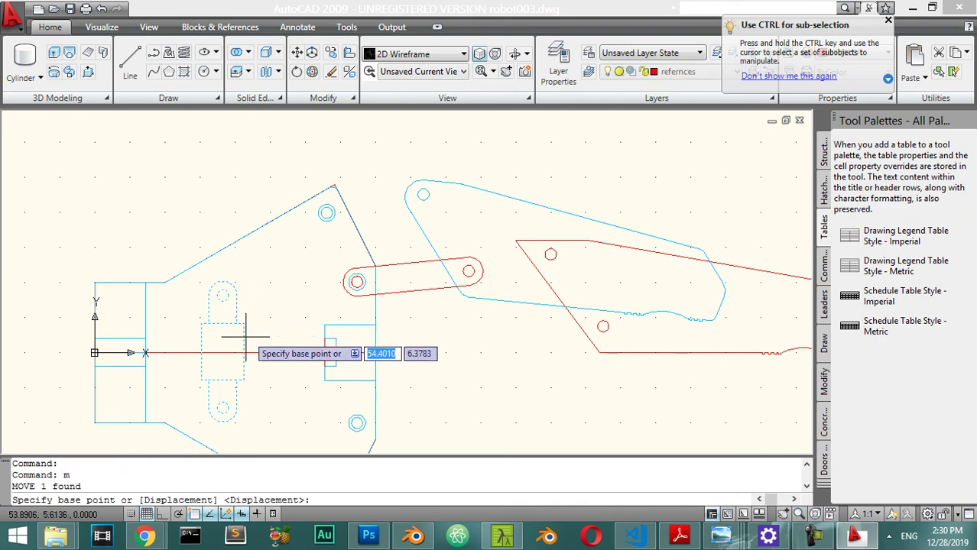
click(244, 380)
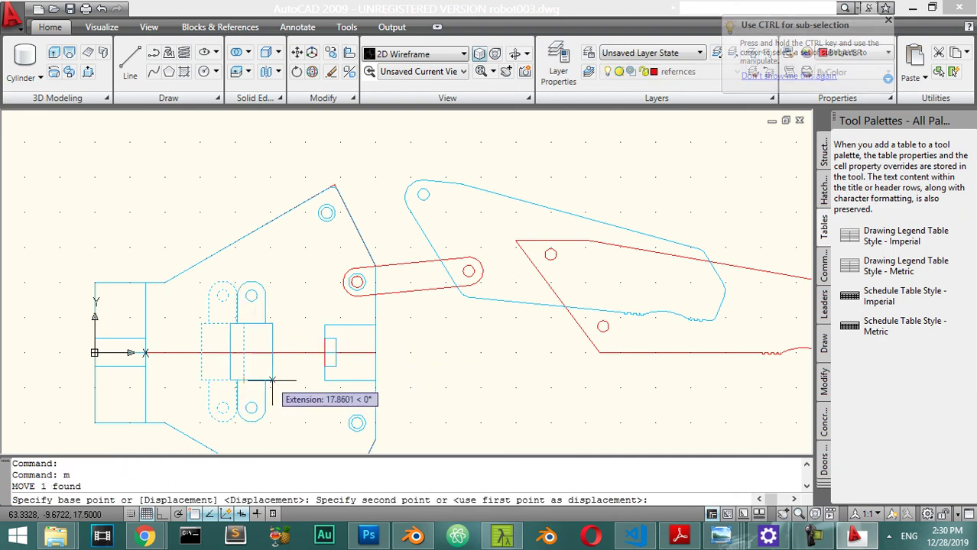
click(281, 380)
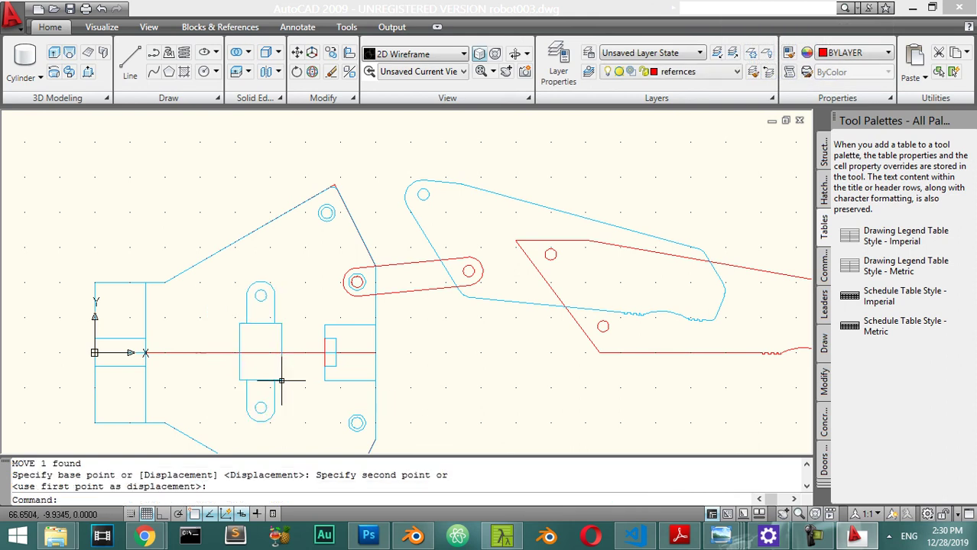
key(Escape)
scroll(419, 257, down, 2)
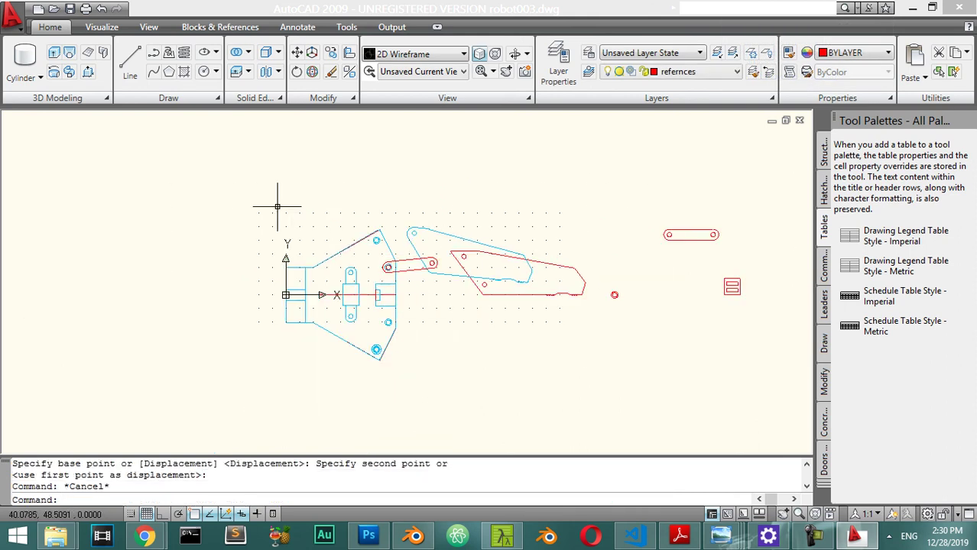